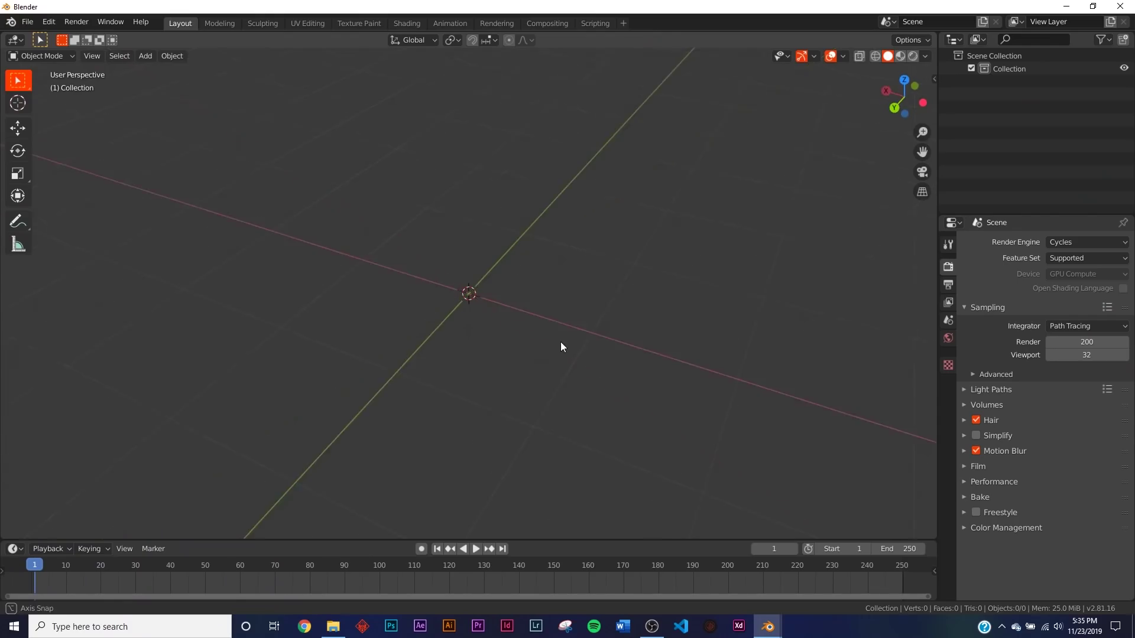
Add a plane at the scene's centre and scale it by a factor of 8
key(shift+a)
key(shift+a)
mouse_move(456, 301)
click(506, 300)
text(s)
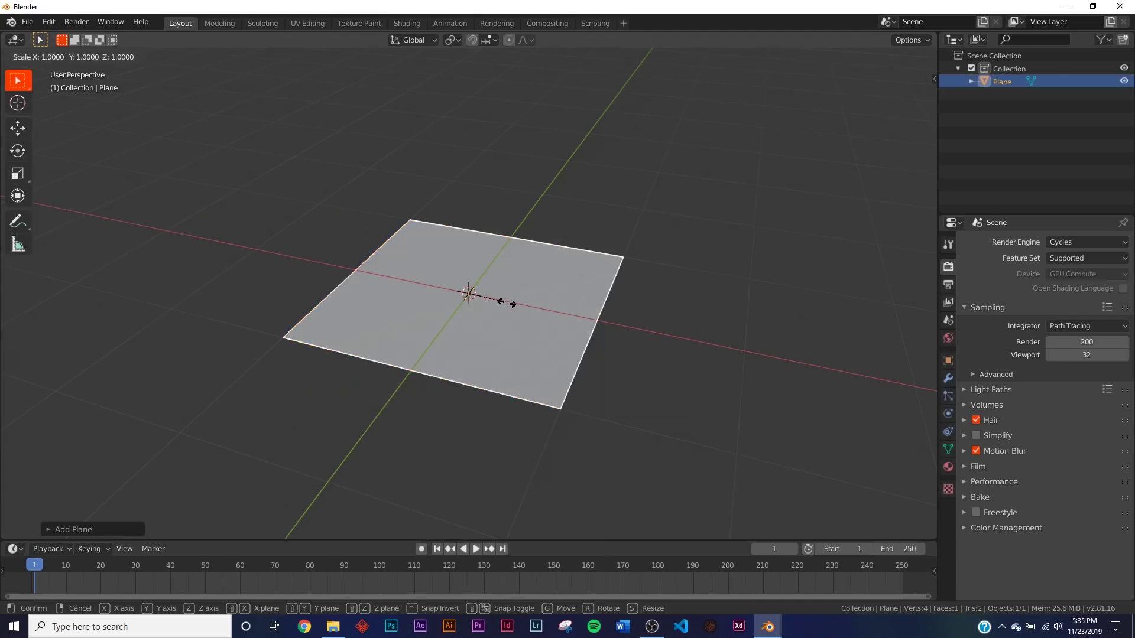
text(8)
key(Return)
Apply the scale transform to the enlarged plane
key(ctrl+a)
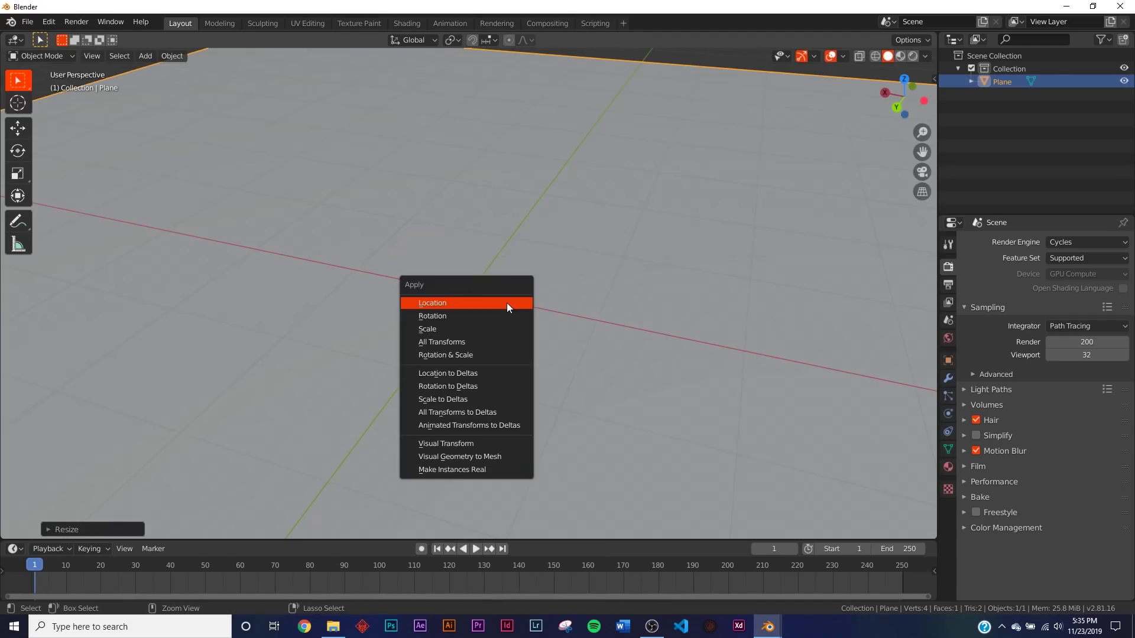
click(480, 327)
scroll(558, 312, down, 3)
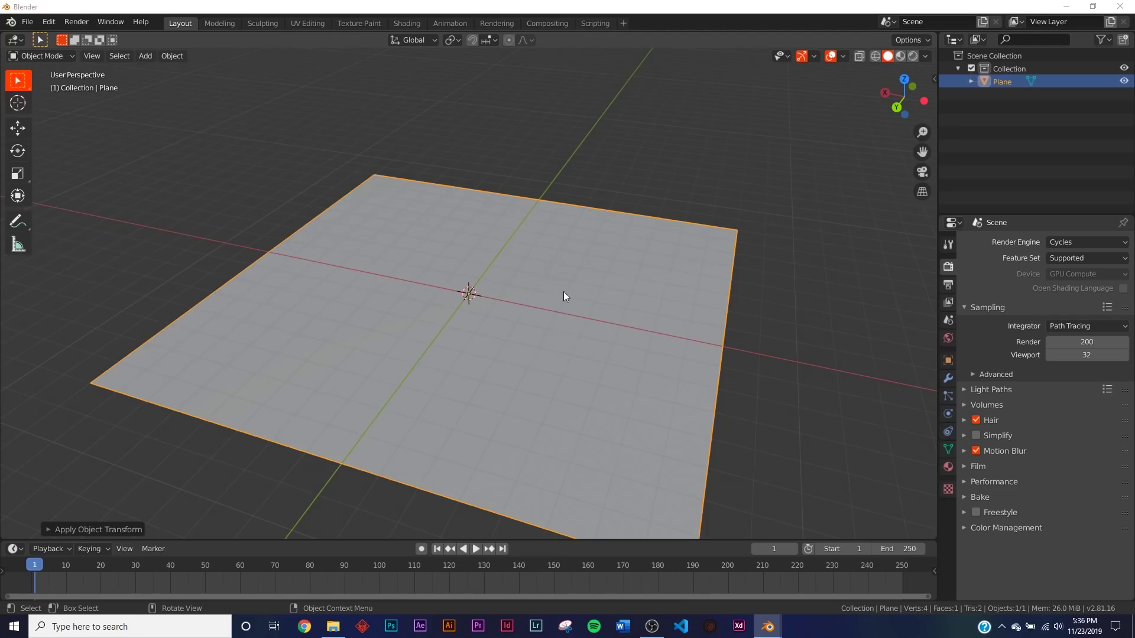
Set the plane's Z location to 0.055 m
click(948, 359)
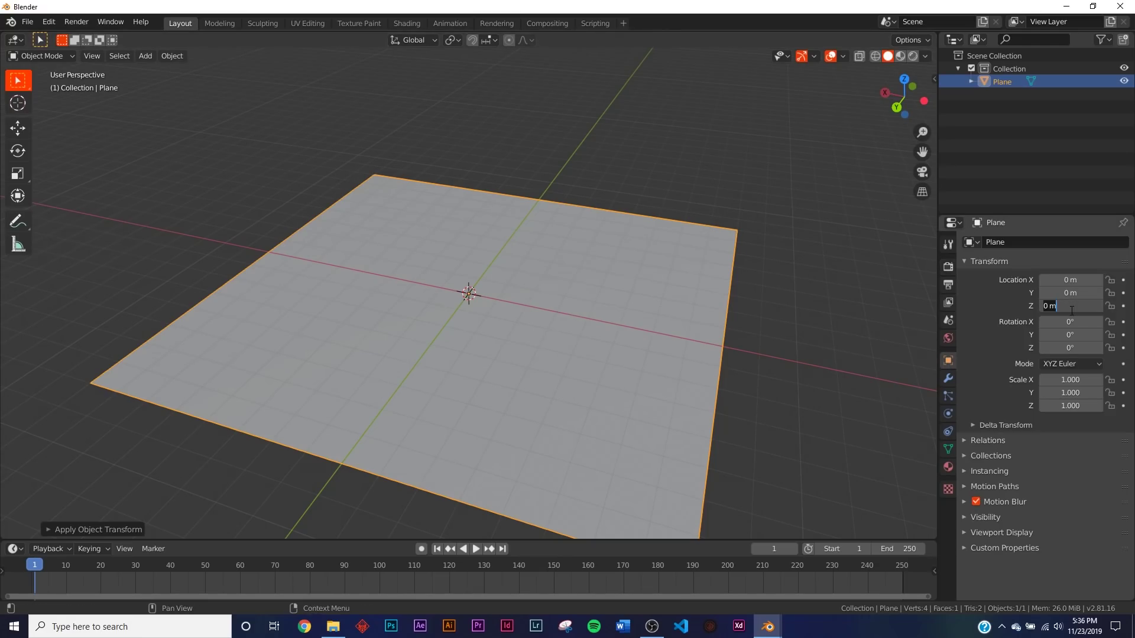
text(.055)
key(Return)
Duplicate the plane in place and set the duplicate's Z location to 0 m
middle_drag(488, 325, 540, 301)
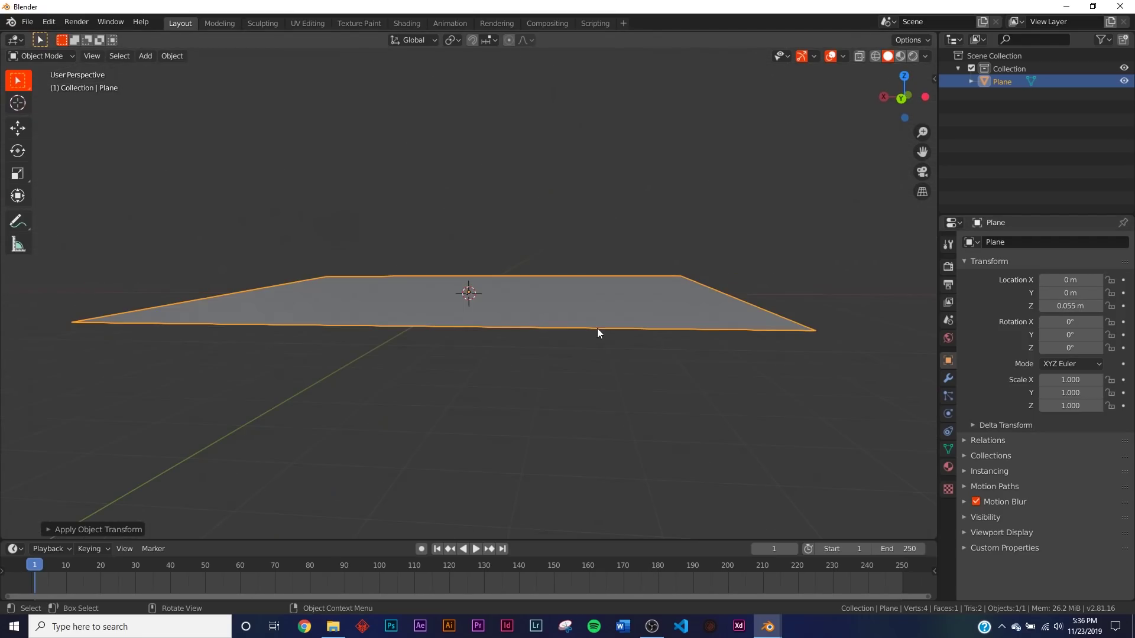
key(shift+d)
right_click(673, 307)
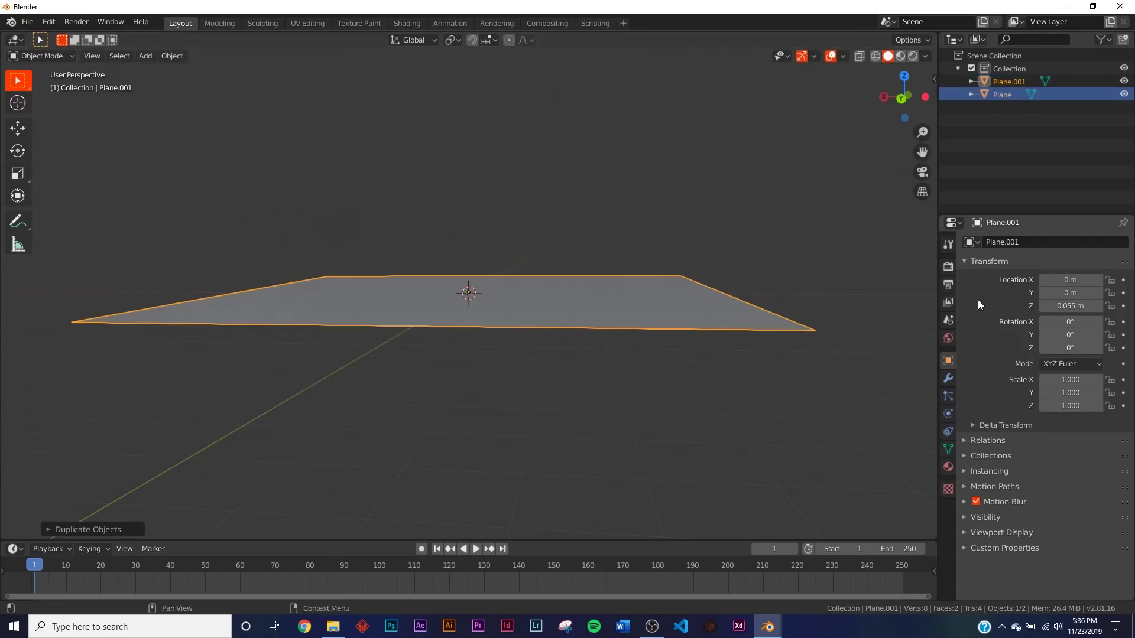
key(Return)
middle_drag(532, 304, 609, 292)
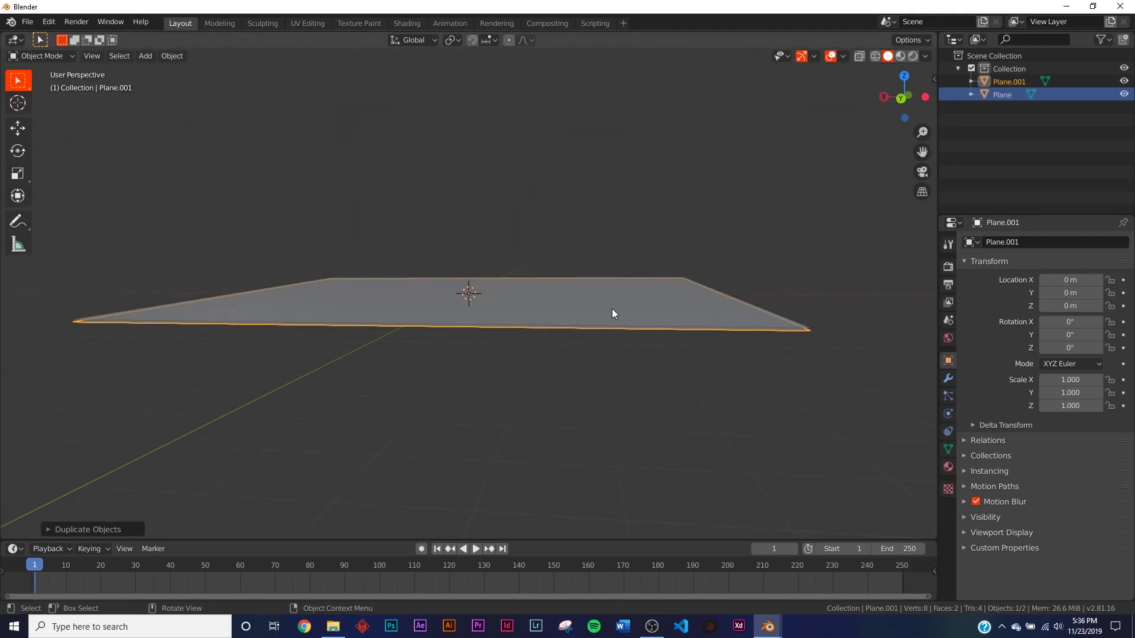
Hide the duplicated lower plane and select the original upper plane
key(h)
click(584, 309)
mouse_move(584, 309)
middle_down()
mouse_move(550, 390)
mouse_move(569, 378)
middle_up()
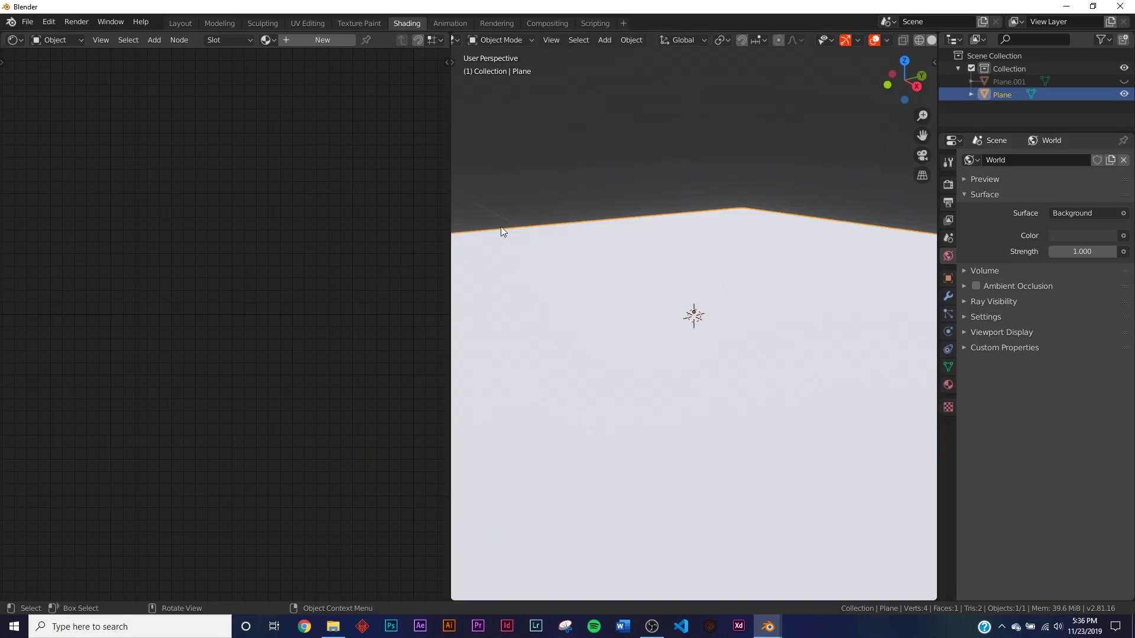
Create a new material for the upper plane in the Shading workspace and widen the node editor area
mouse_move(500, 226)
middle_down()
mouse_move(709, 323)
mouse_move(688, 325)
middle_up()
click(324, 40)
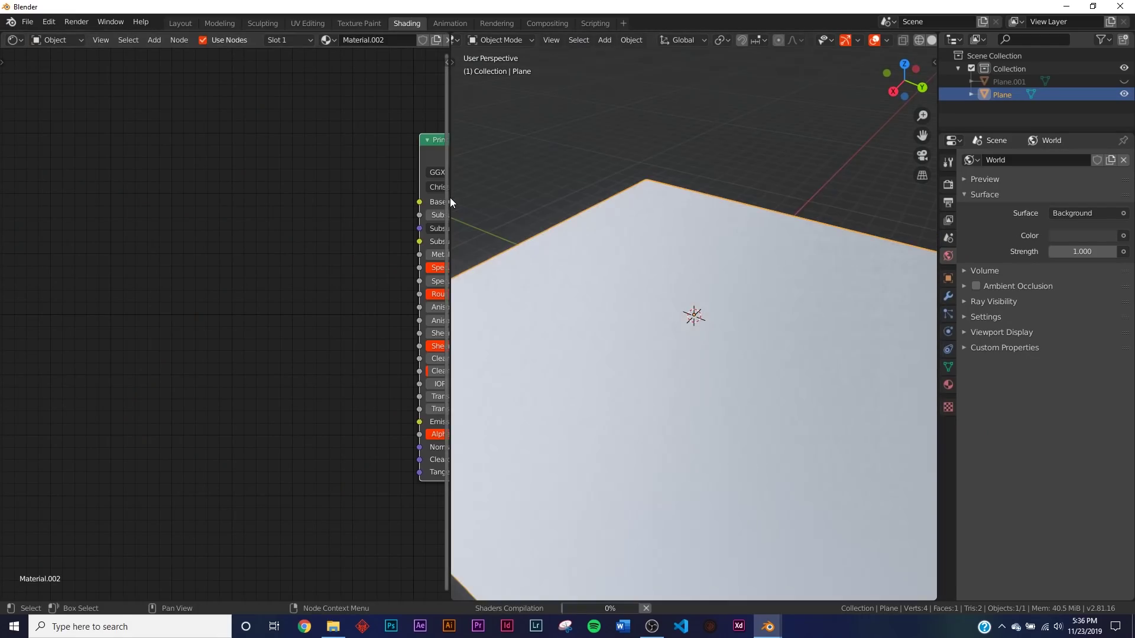
drag(448, 201, 626, 203)
middle_drag(303, 207, 2, 147)
scroll(321, 314, up, 4)
middle_drag(365, 324, 494, 439)
scroll(349, 332, down, 4)
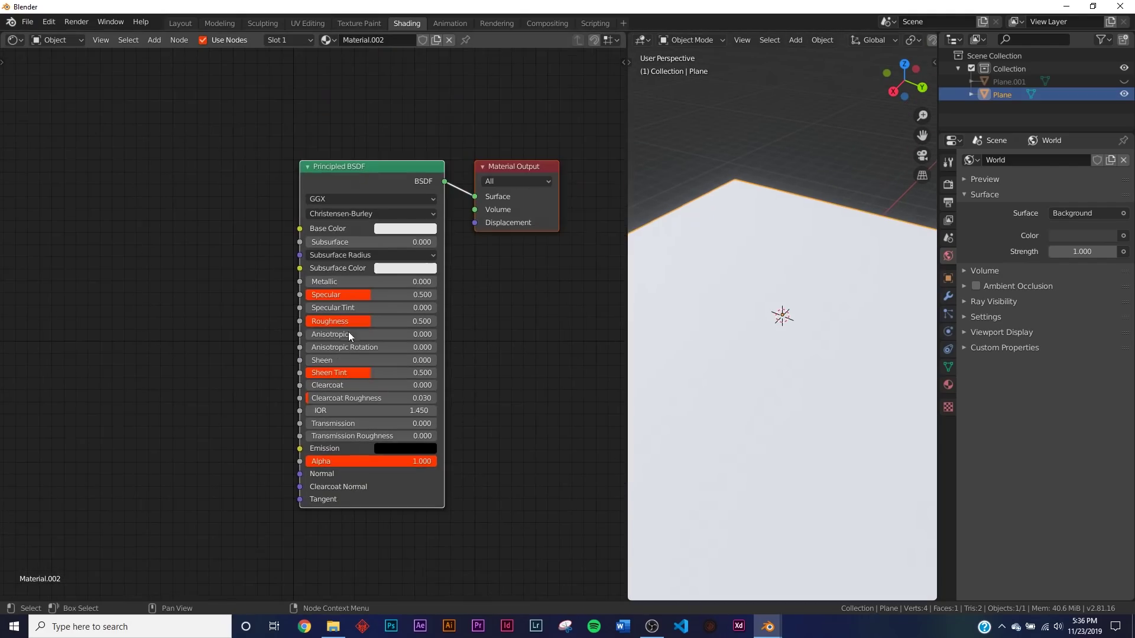
Replace the Principled BSDF with a Mix Shader linked to the Material Output's Surface input
key(x)
key(shift+a)
click(380, 175)
text(mix)
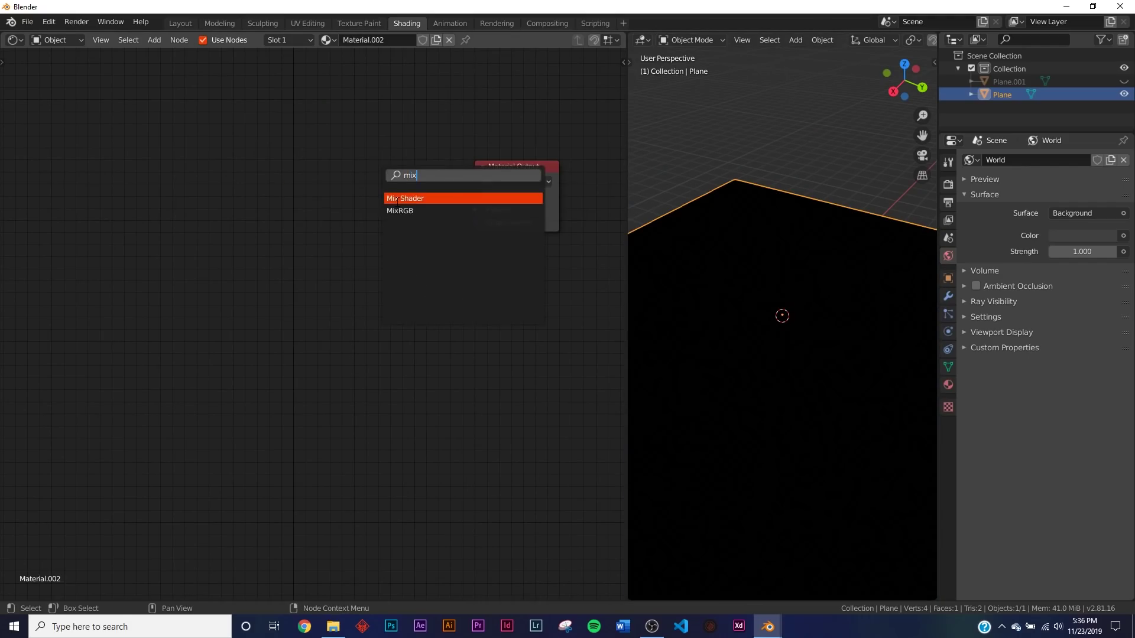
key(Return)
click(374, 221)
drag(390, 215, 474, 196)
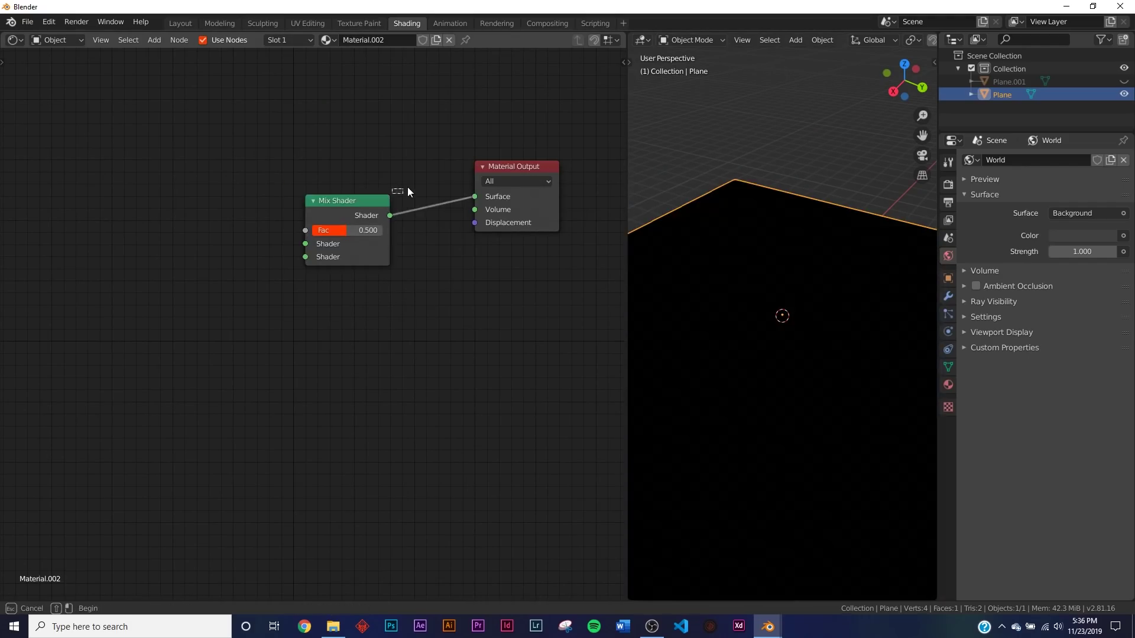
drag(364, 203, 429, 188)
Add a Transparent BSDF and link it to the Mix Shader's first shader input
key(shift+a)
click(329, 203)
text(tra)
key(Down)
key(Return)
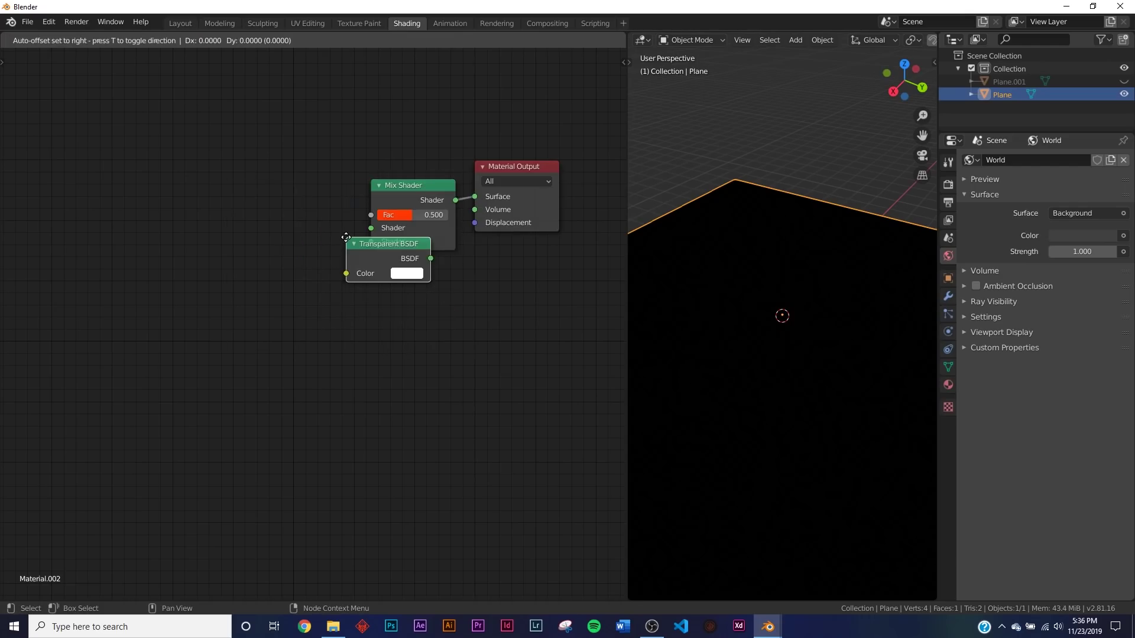
click(211, 190)
drag(294, 211, 333, 230)
Add an Emission shader below the Transparent BSDF, link it to the Mix Shader's second shader input, and align the two nodes
key(shift+a)
click(294, 276)
text(em)
key(Return)
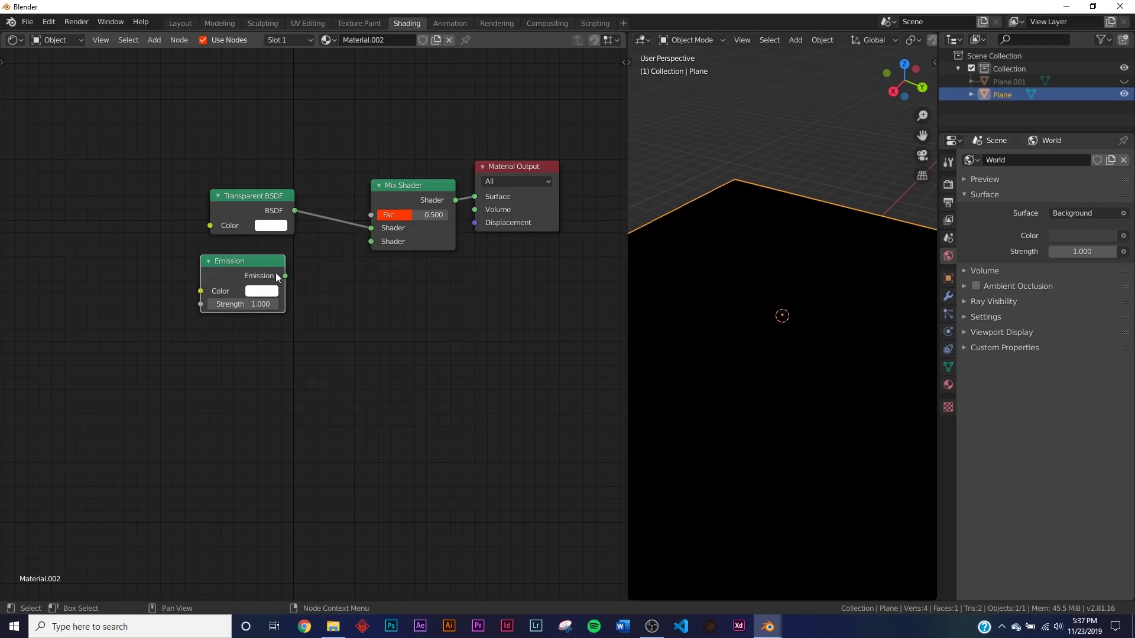
drag(290, 275, 371, 242)
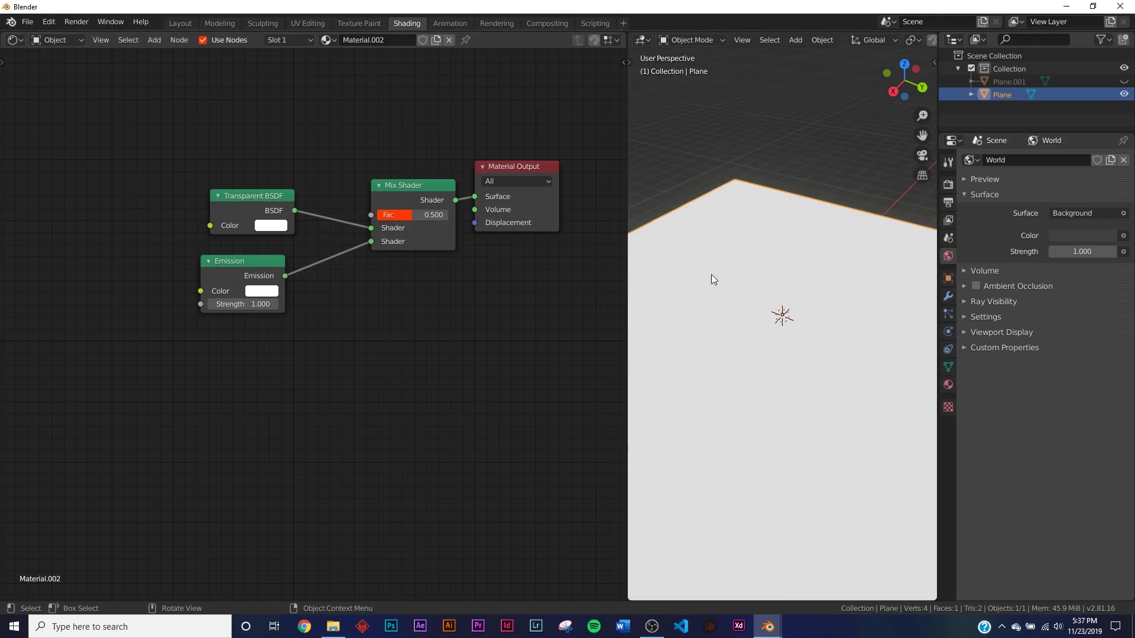
drag(253, 200, 244, 200)
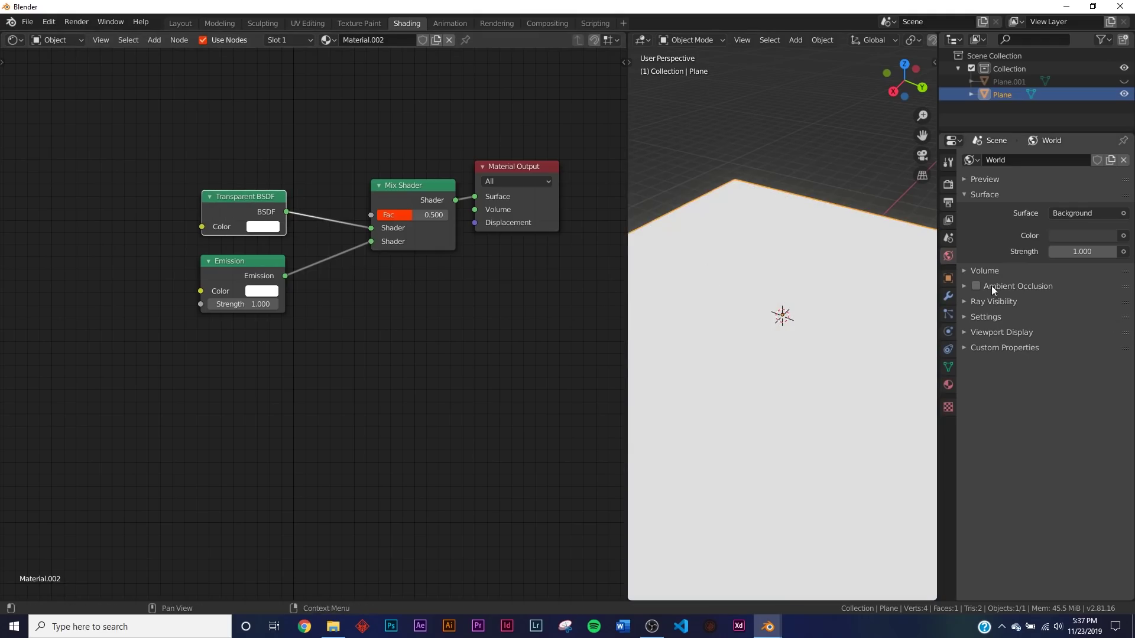
Switch the render engine to Eevee
click(948, 384)
click(947, 184)
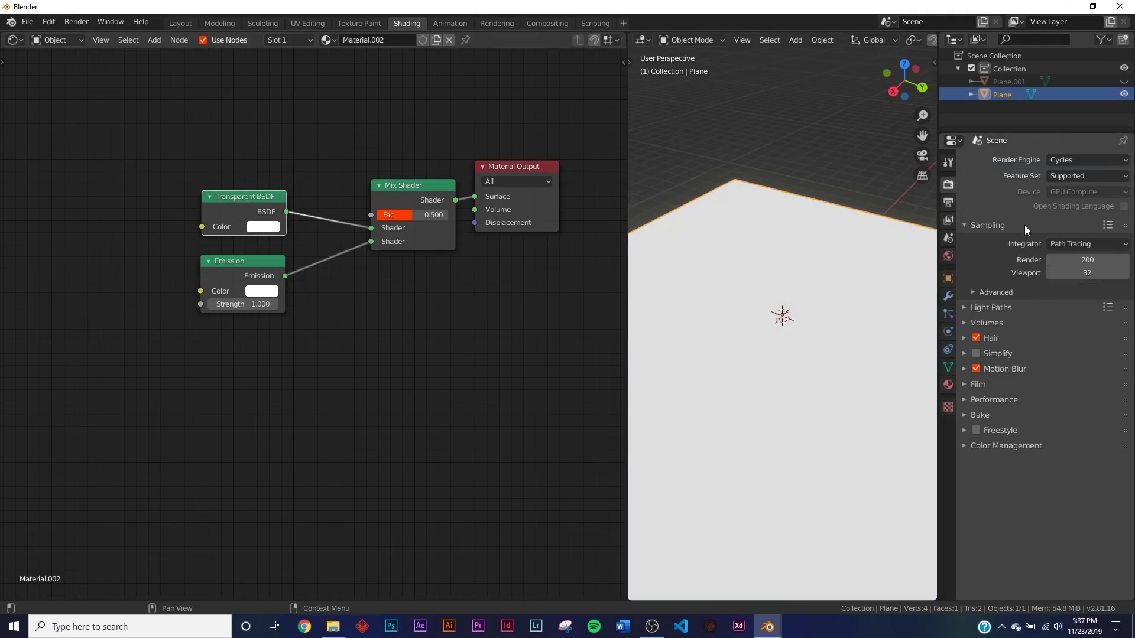
click(1086, 160)
click(1084, 174)
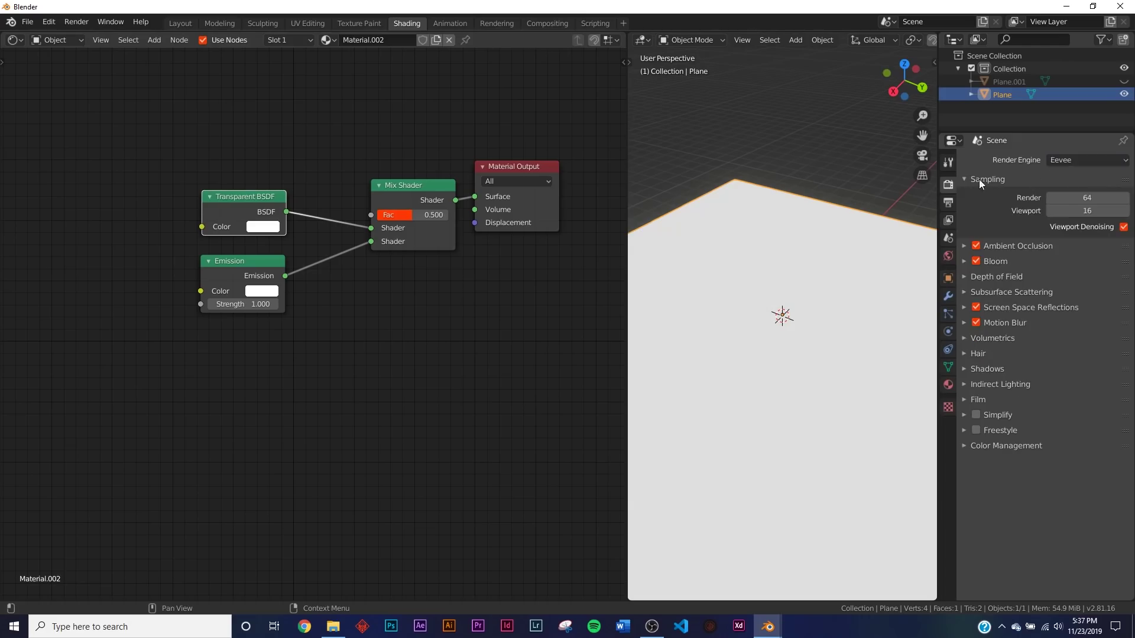
Set the plane material's blend mode to Alpha Clip
click(947, 386)
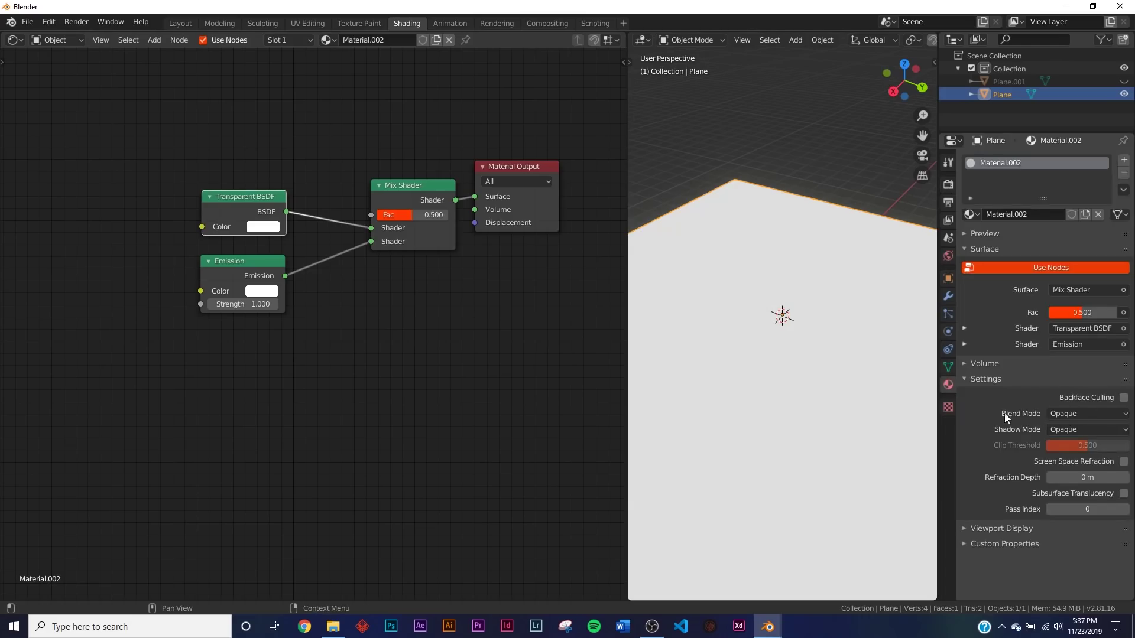
click(1098, 415)
click(1092, 444)
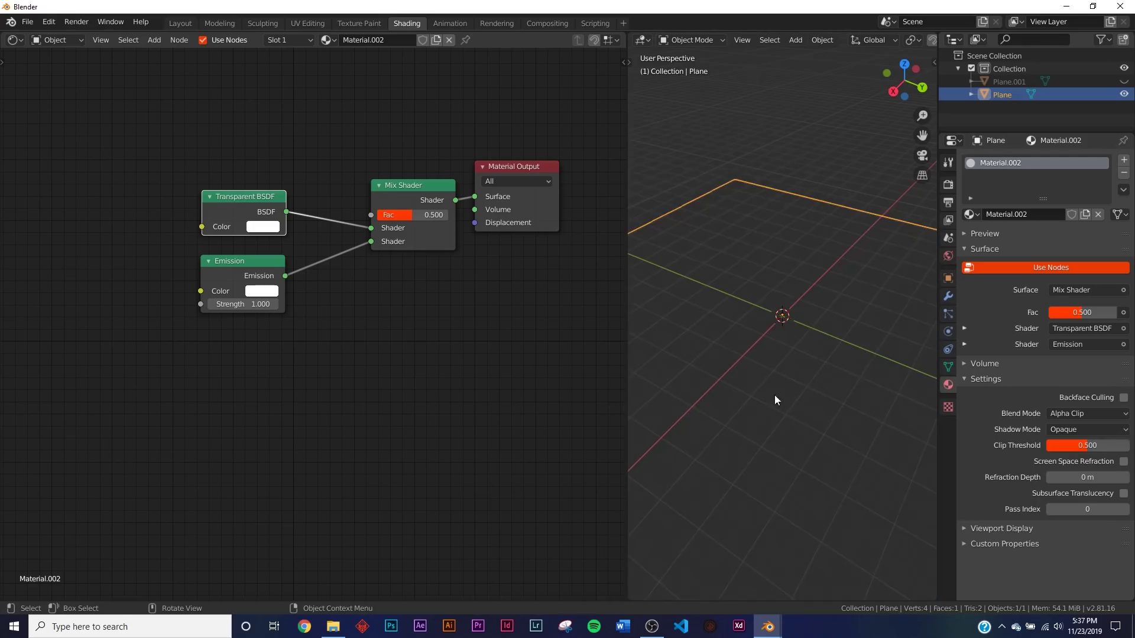
Add a ColorRamp node and link its Color output to the Mix Shader's Fac input
scroll(874, 336, up, 4)
drag(417, 188, 398, 124)
middle_drag(350, 221, 362, 303)
key(shift+a)
click(311, 171)
text(col)
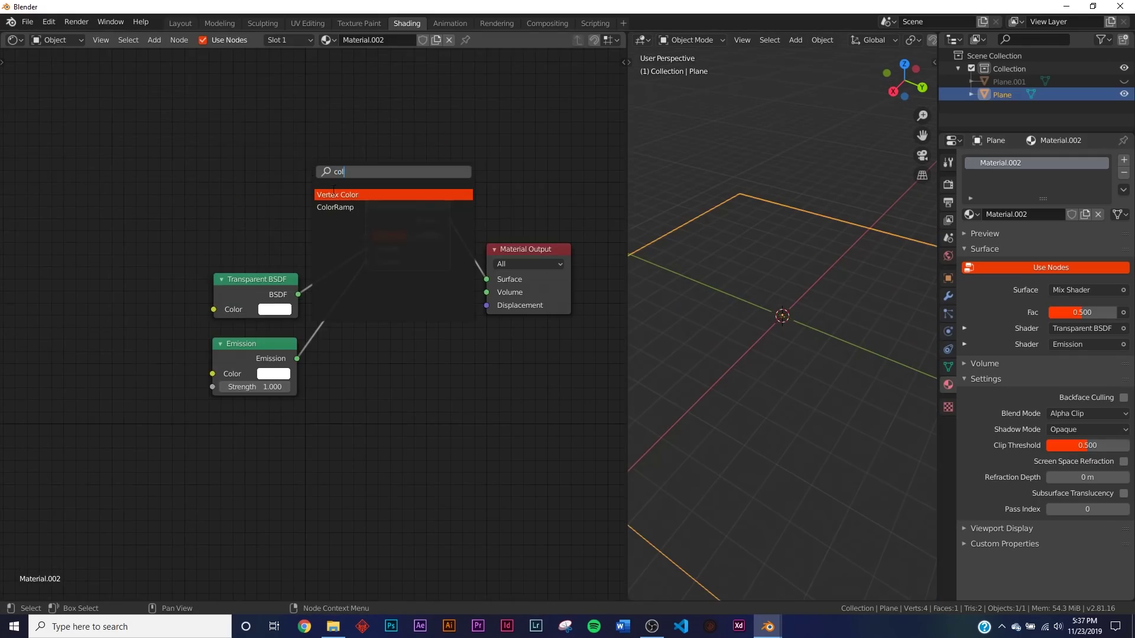
click(335, 207)
click(269, 152)
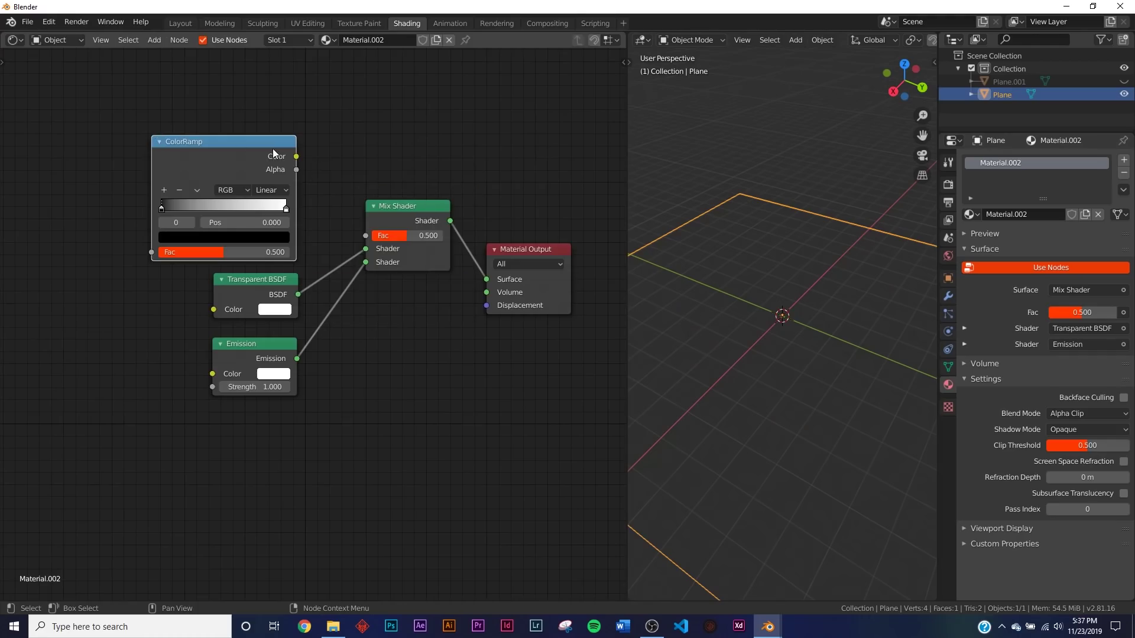
drag(296, 156, 365, 236)
Add a Math node set to Multiply and link its Value output to the ColorRamp's Fac input
middle_drag(235, 196, 391, 216)
key(shift+a)
click(127, 213)
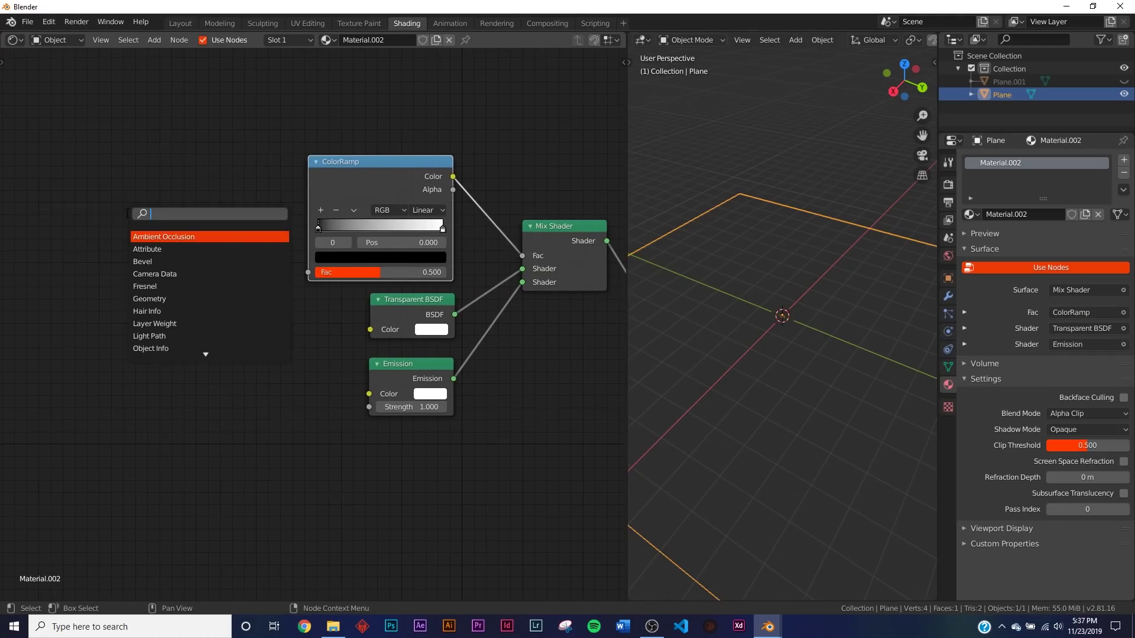
text(ma)
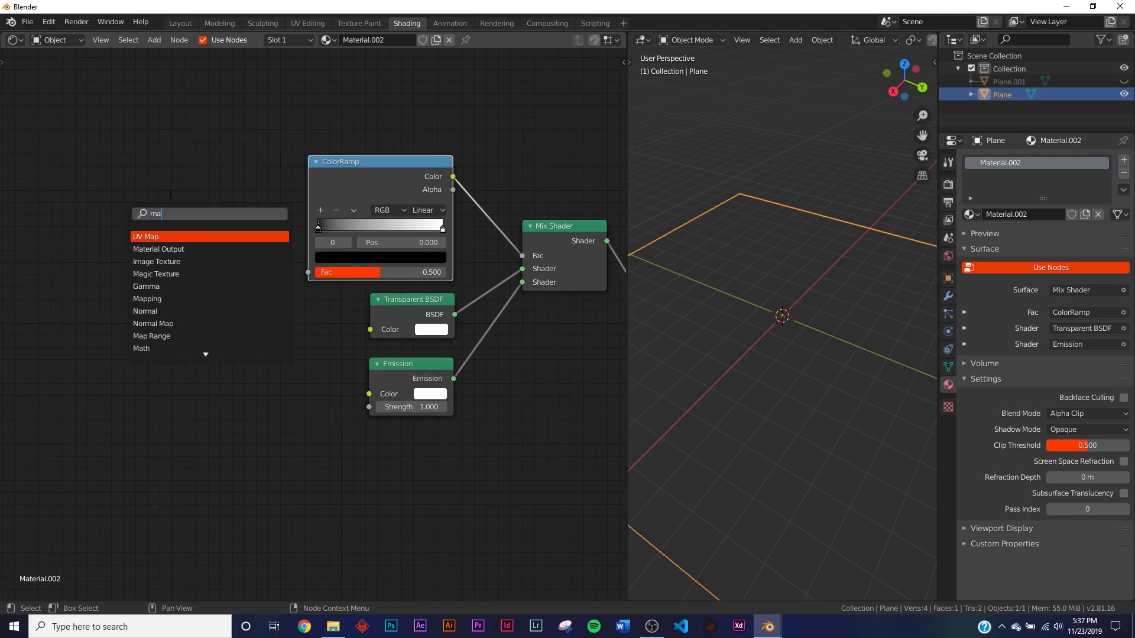
click(205, 351)
click(148, 215)
click(183, 251)
click(188, 295)
drag(233, 236, 308, 272)
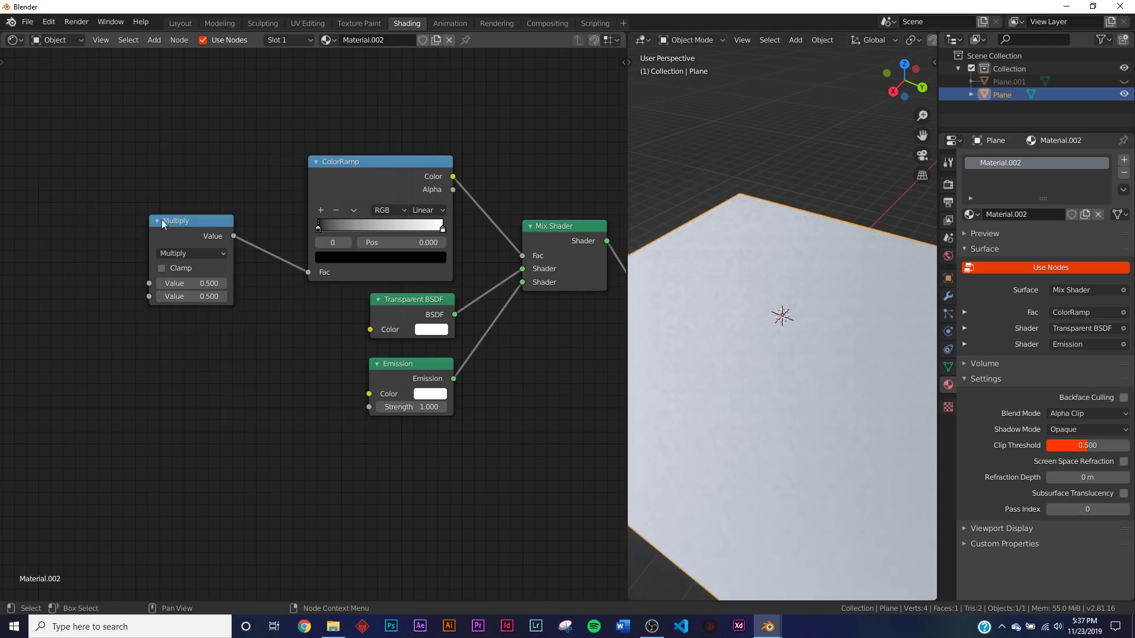
drag(202, 225, 246, 229)
Add a Voronoi Texture and link its Distance output to both Value inputs of the Multiply node
key(shift+a)
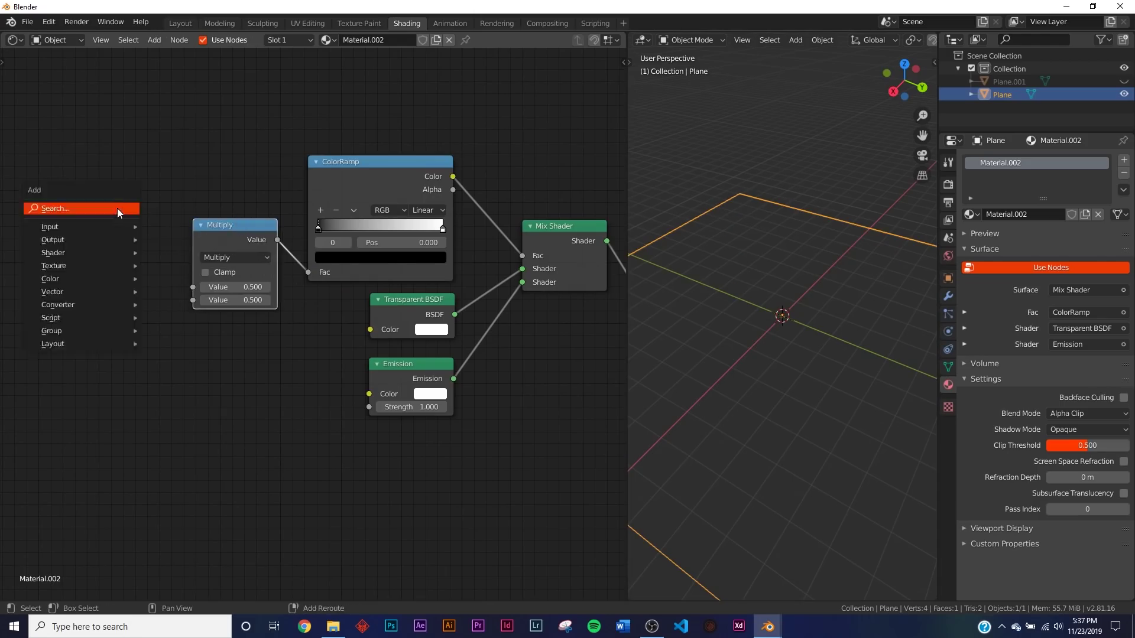
click(118, 211)
text(vor)
key(Return)
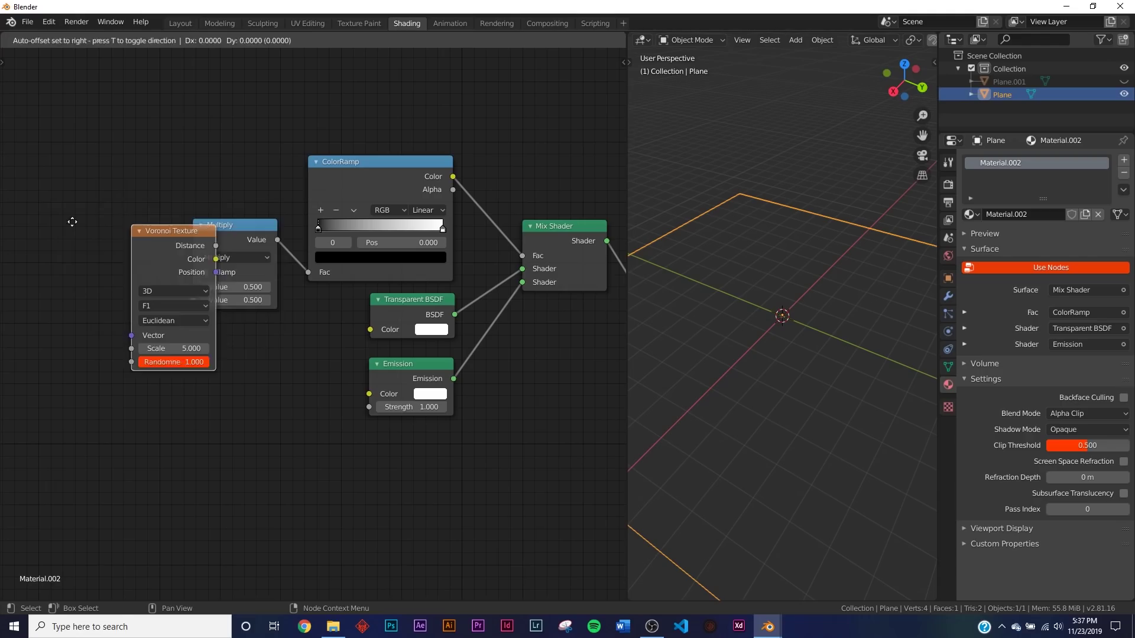
click(101, 245)
mouse_move(132, 240)
mouse_down()
mouse_move(173, 281)
mouse_move(133, 240)
mouse_up()
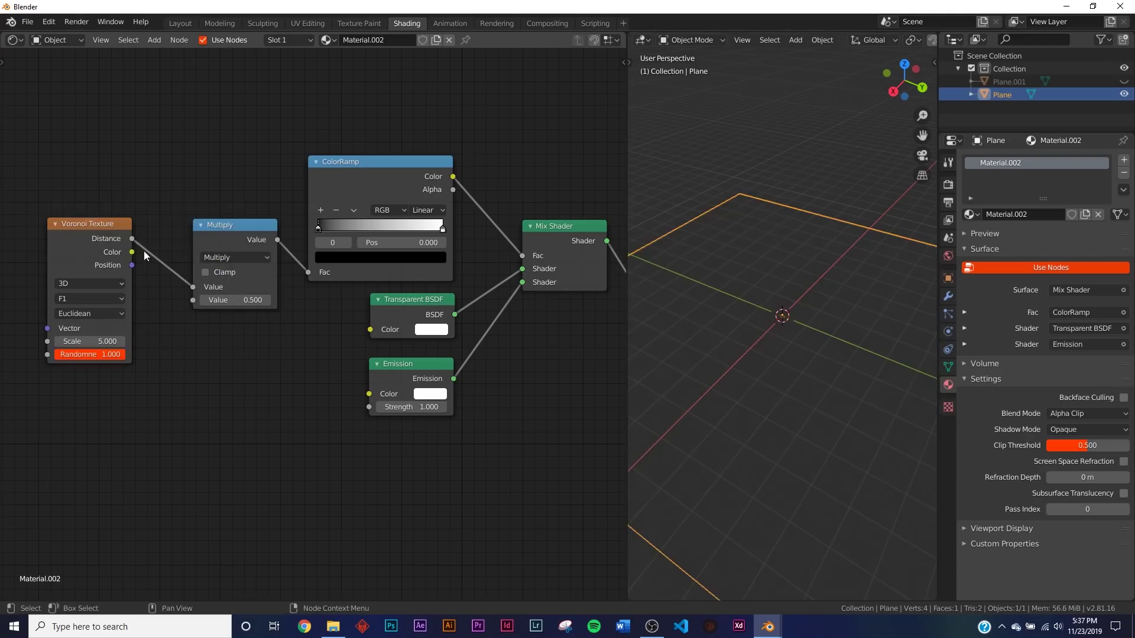
drag(132, 238, 193, 299)
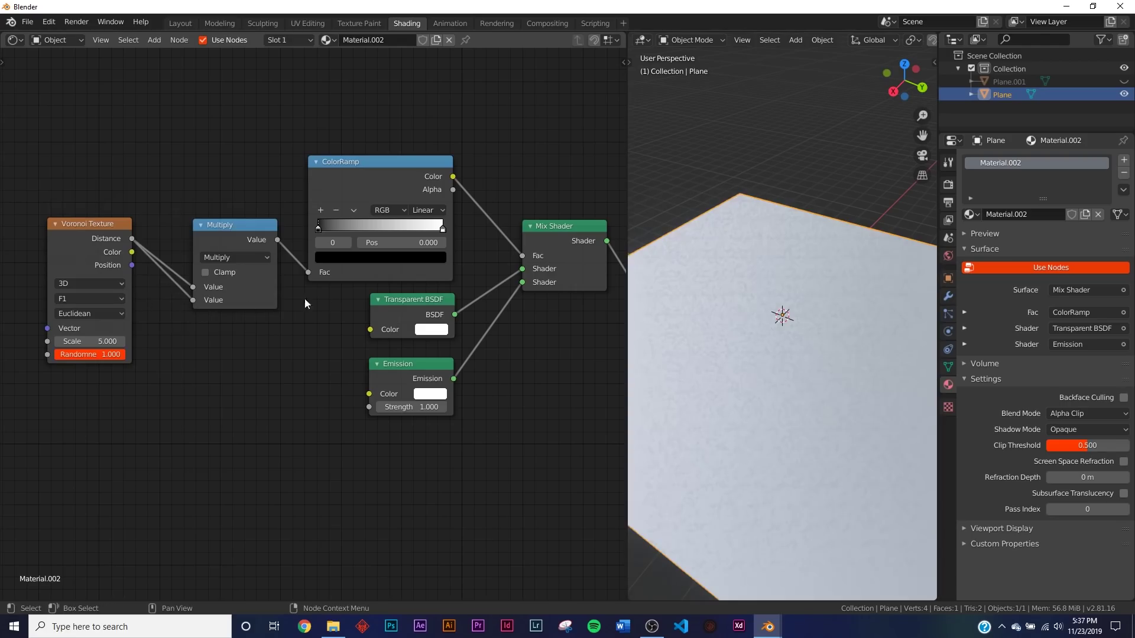
Add a Musgrave Texture and link its Fac output to the Voronoi Texture's Vector input
middle_drag(214, 286, 339, 287)
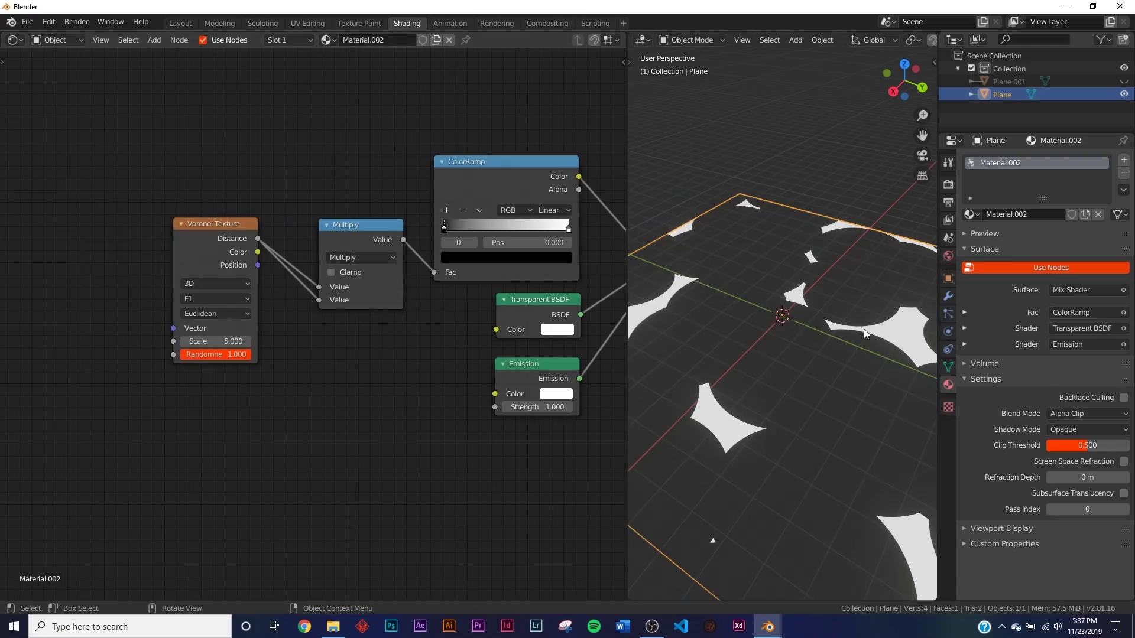
middle_drag(81, 260, 192, 277)
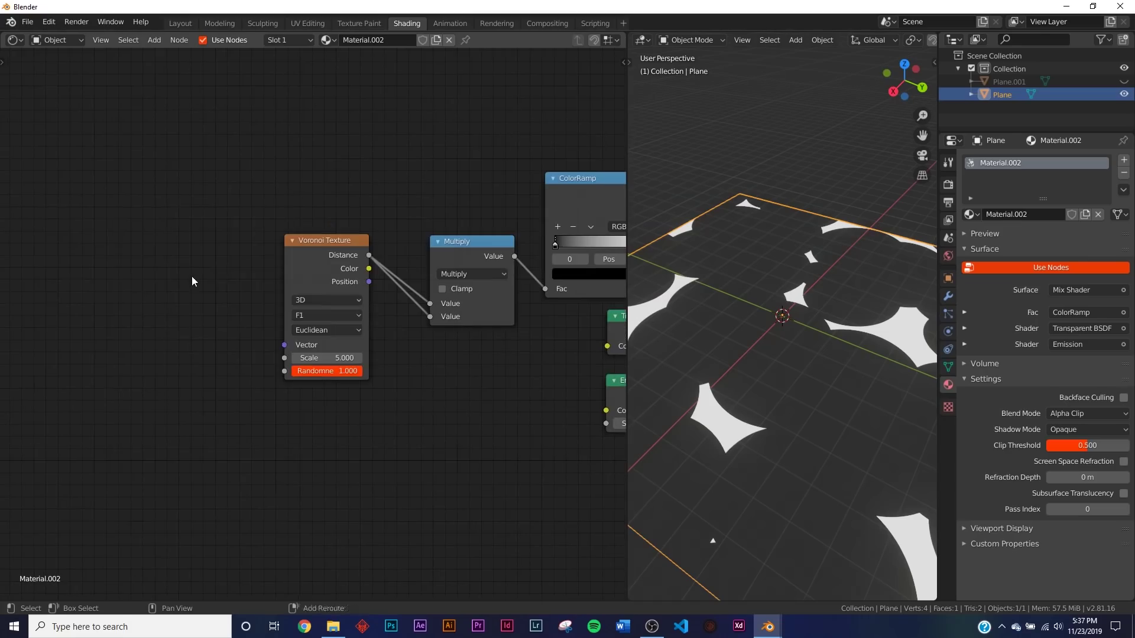
key(shift+a)
text(mus)
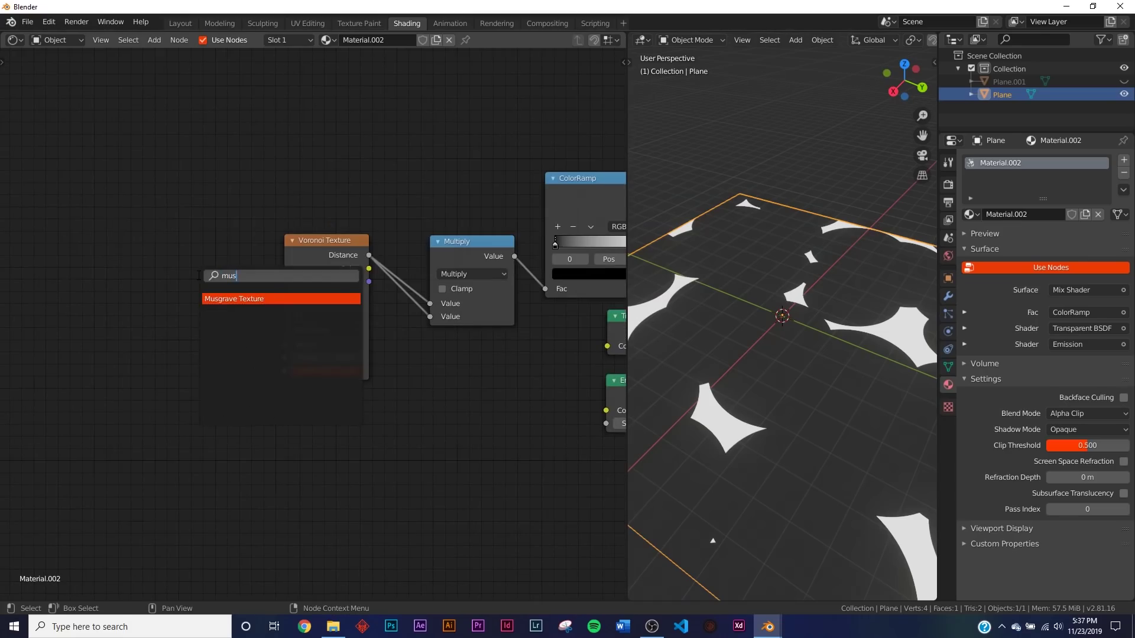
key(Return)
click(239, 312)
drag(231, 302, 241, 311)
drag(264, 355, 259, 357)
Add linked Mapping and Texture Coordinate nodes feeding the Musgrave Texture's Vector input
scroll(260, 357, down, 1)
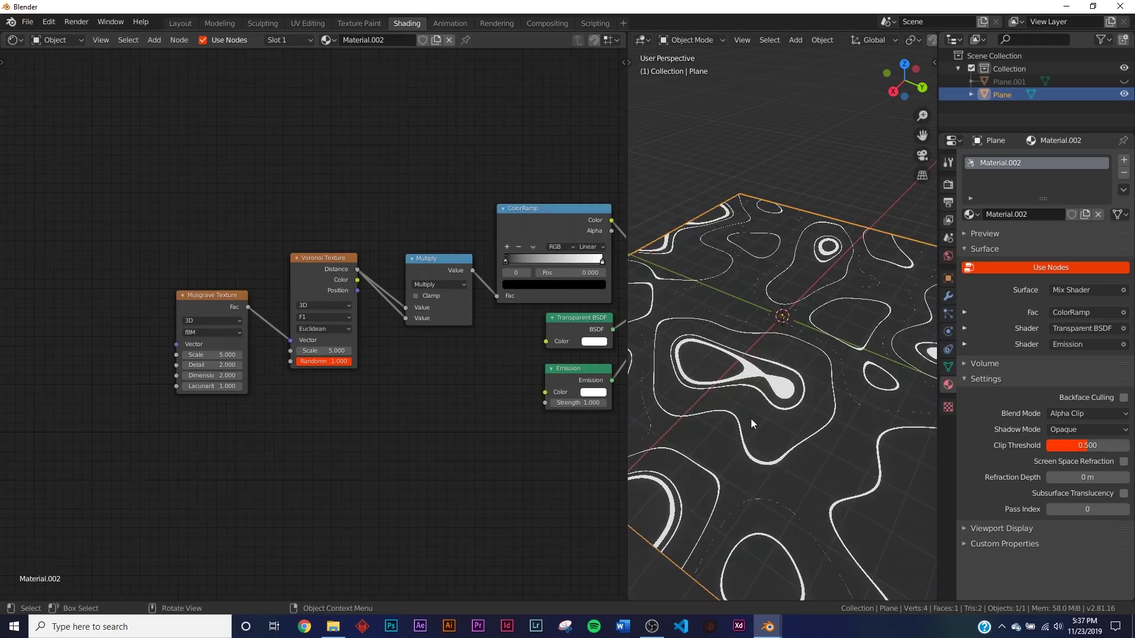
click(208, 300)
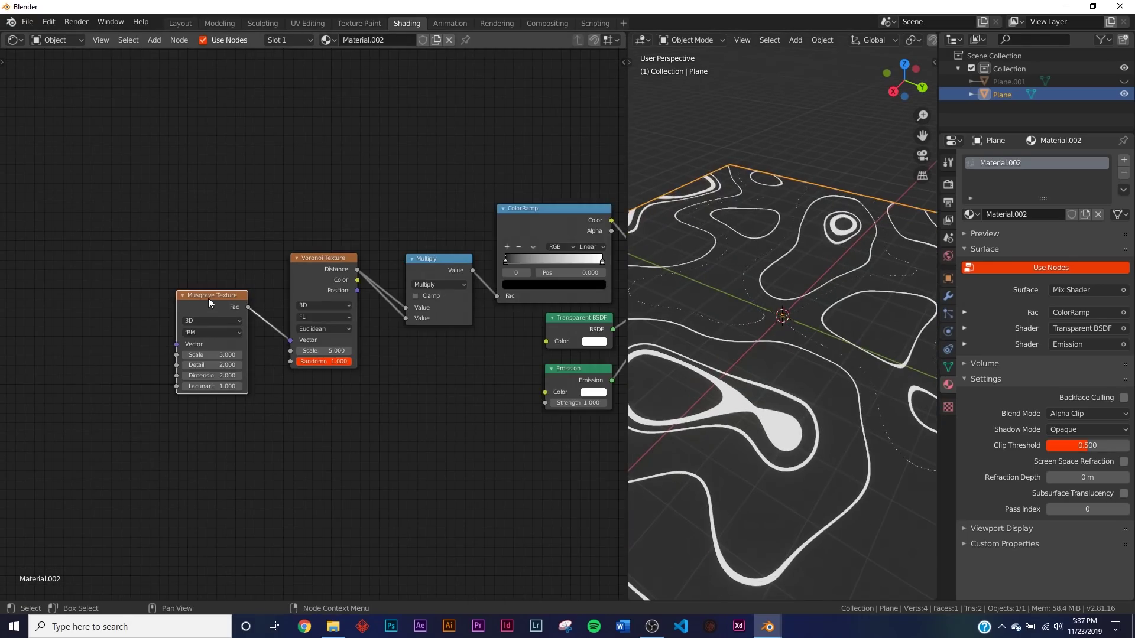
key(ctrl+t)
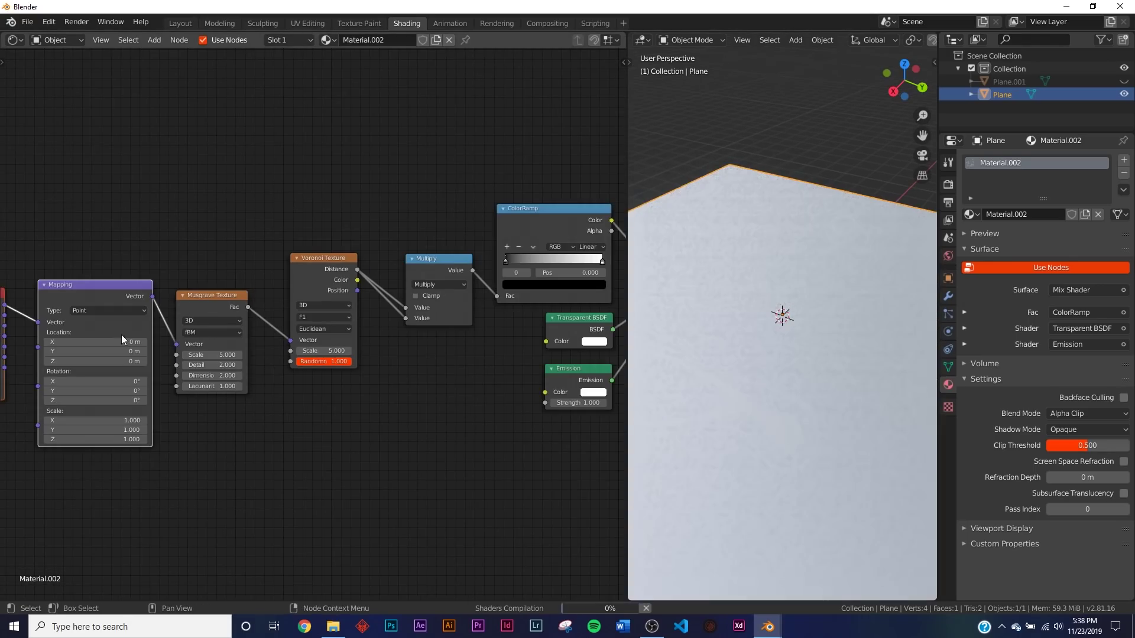
Link the Texture Coordinate's Object output to the Mapping node's Vector input
middle_drag(337, 296, 488, 272)
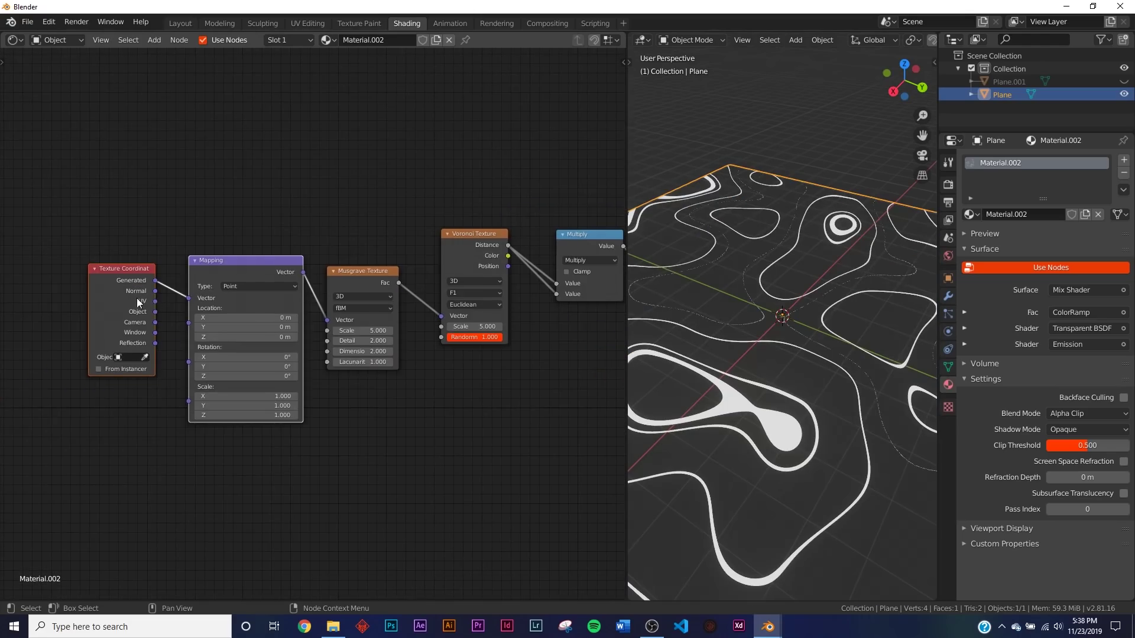
click(155, 306)
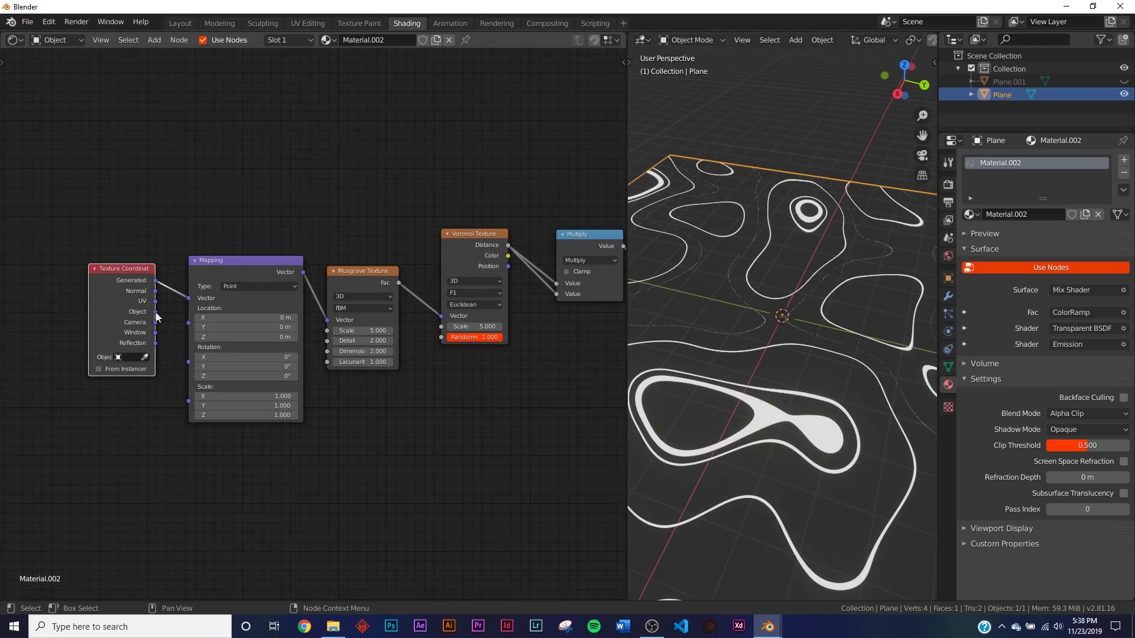
drag(156, 312, 200, 299)
scroll(804, 433, up, 3)
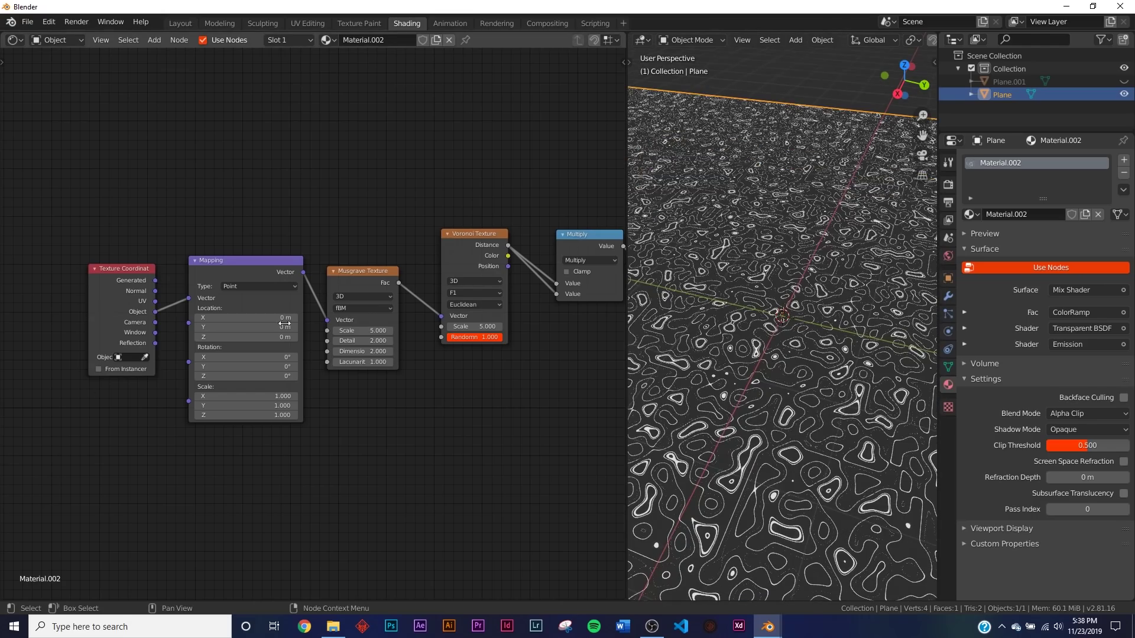
Try a Scale of 1 on the Voronoi Texture
scroll(313, 327, up, 3)
middle_drag(311, 361, 175, 359)
click(493, 329)
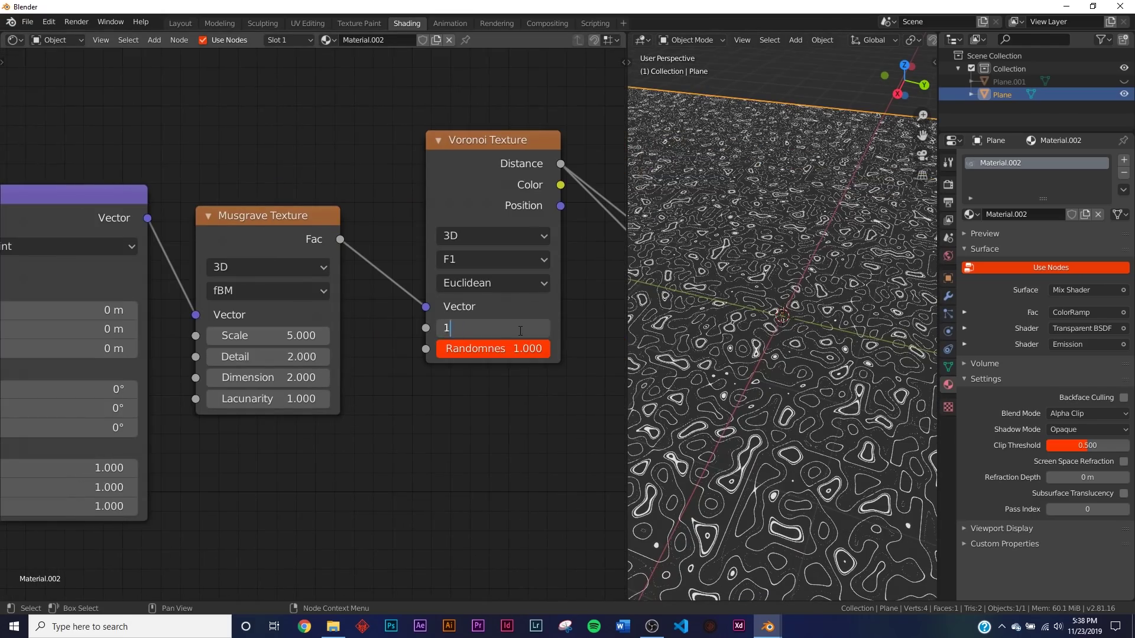
text(1)
key(Return)
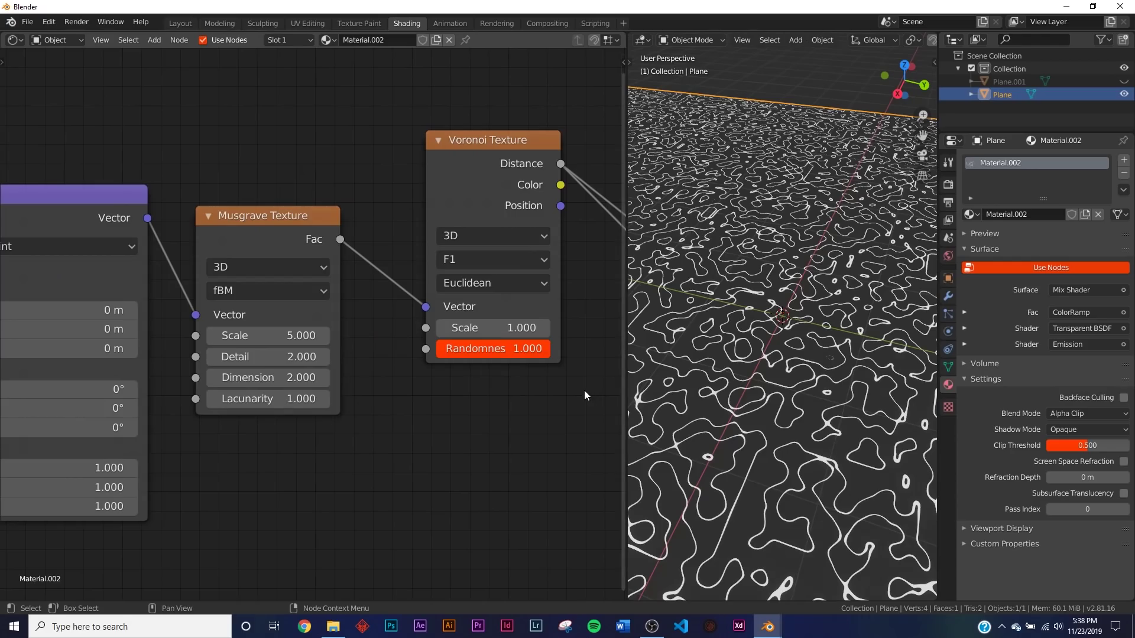
Set the Voronoi Texture's Scale to 6
click(504, 324)
text(6)
key(Return)
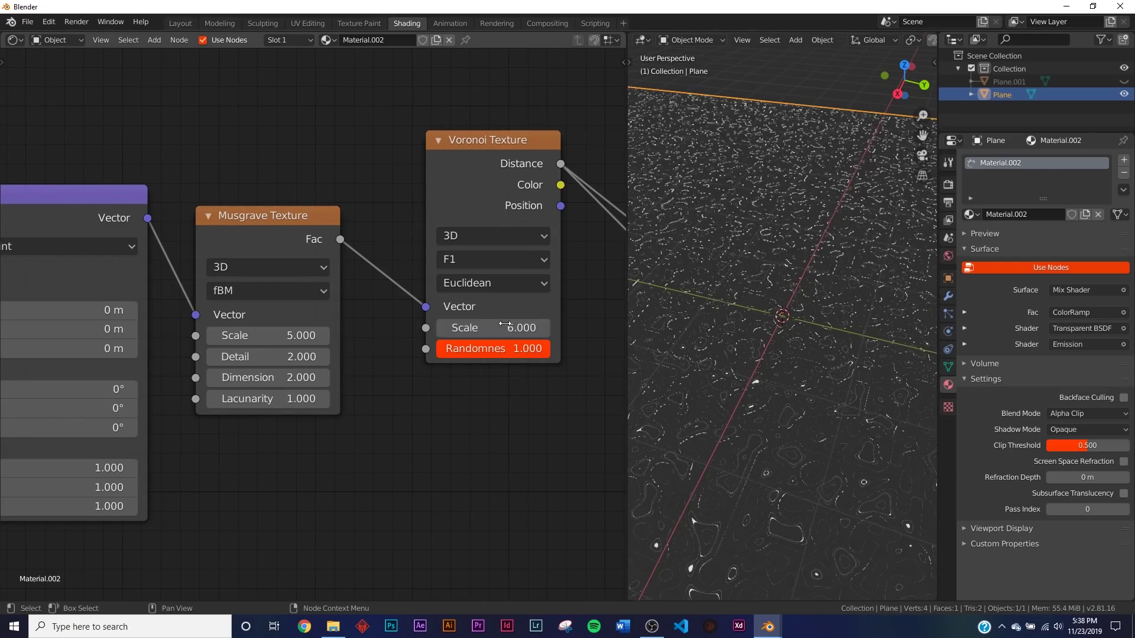
Set the Musgrave Texture's Scale to 1 and its Detail to 12
click(276, 335)
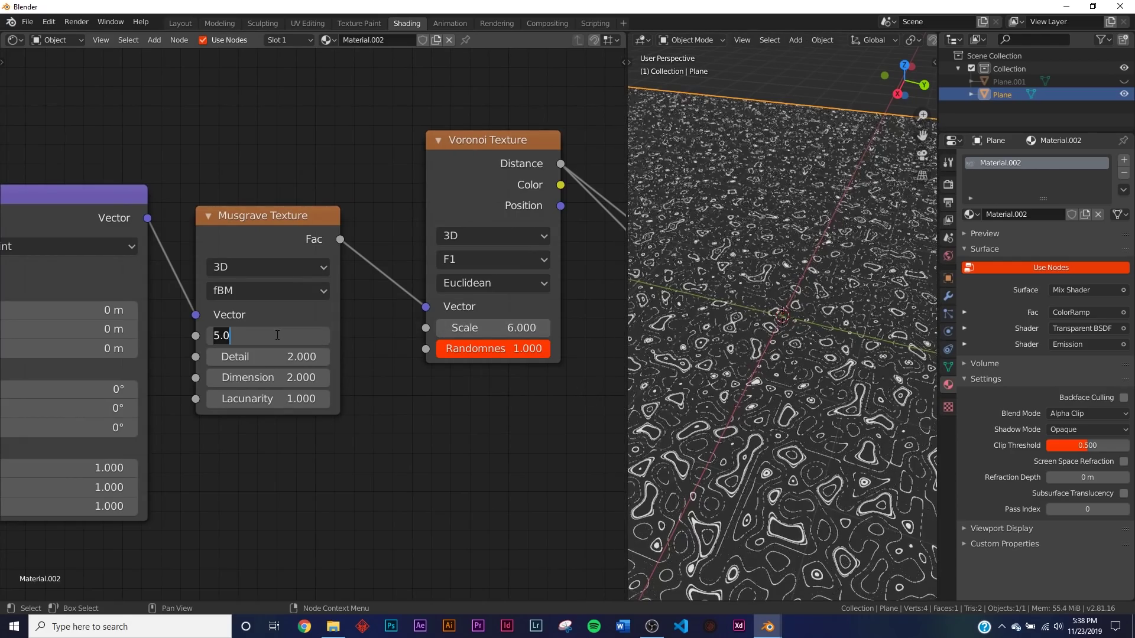
text(1)
key(Return)
click(280, 357)
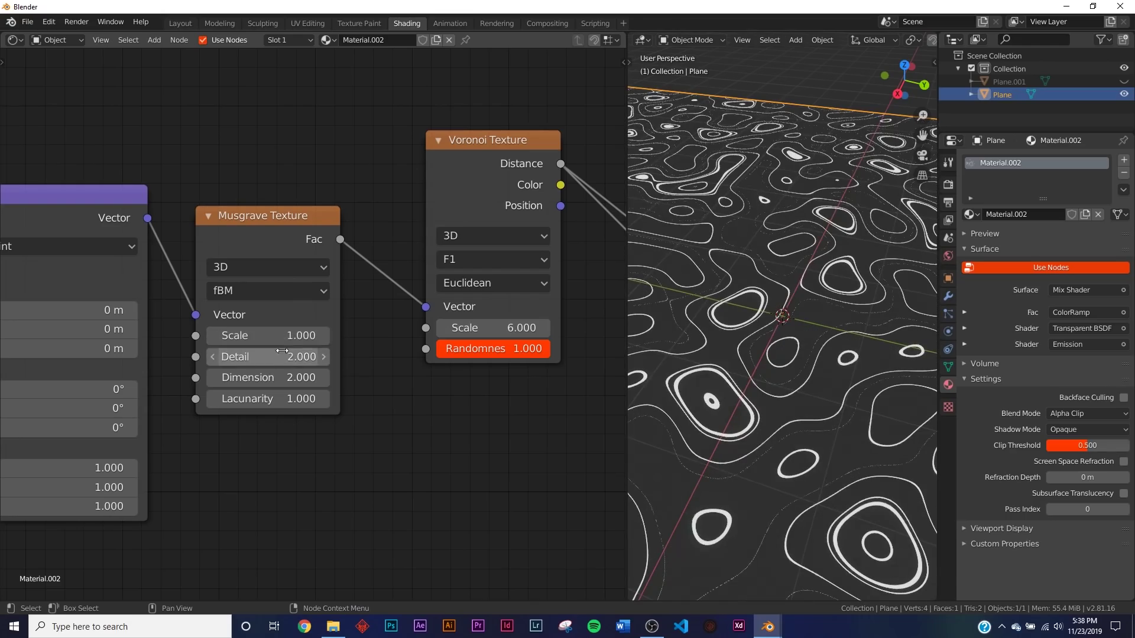
text(12)
key(Return)
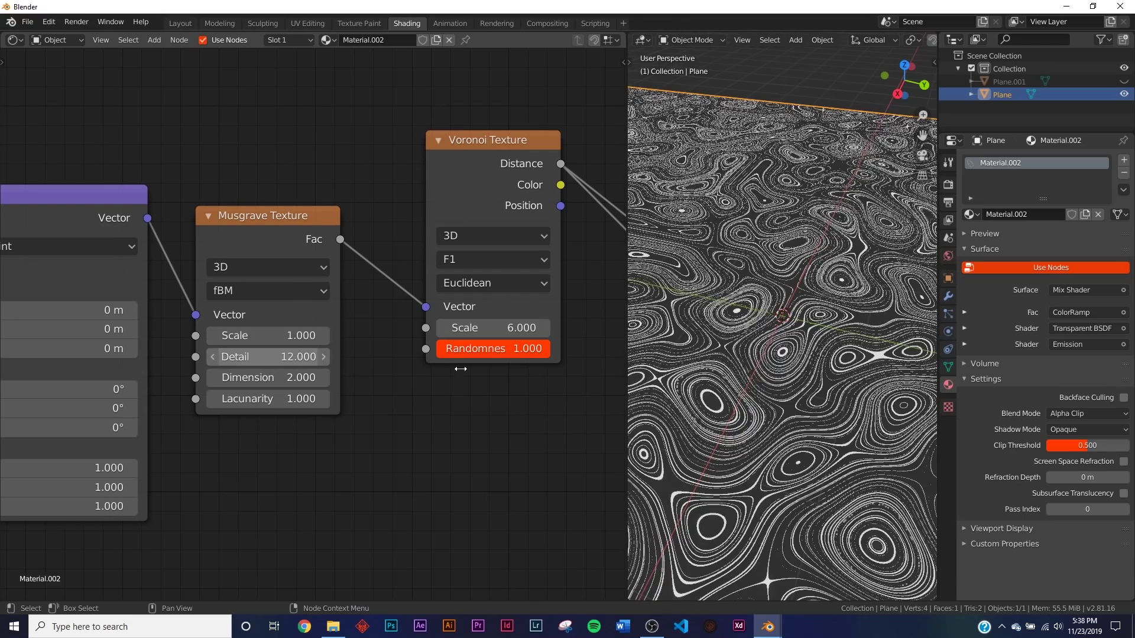
Move the ColorRamp's black stop to position 0.427 to thin out the line pattern
middle_drag(568, 234, 383, 289)
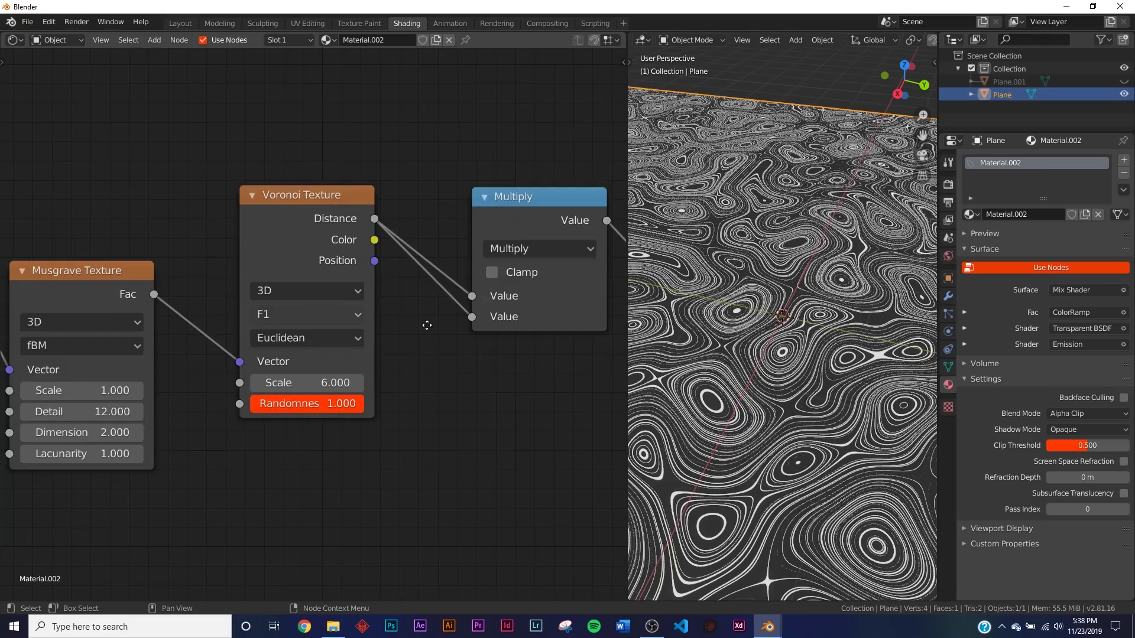
scroll(397, 320, down, 5)
middle_drag(509, 286, 354, 330)
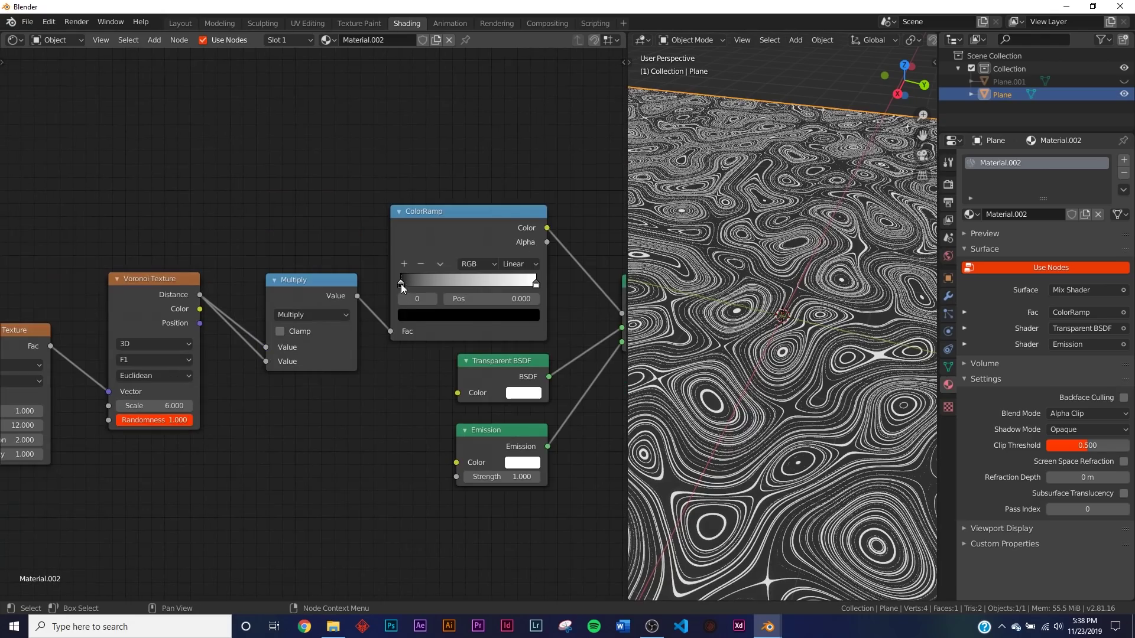
drag(441, 286, 462, 285)
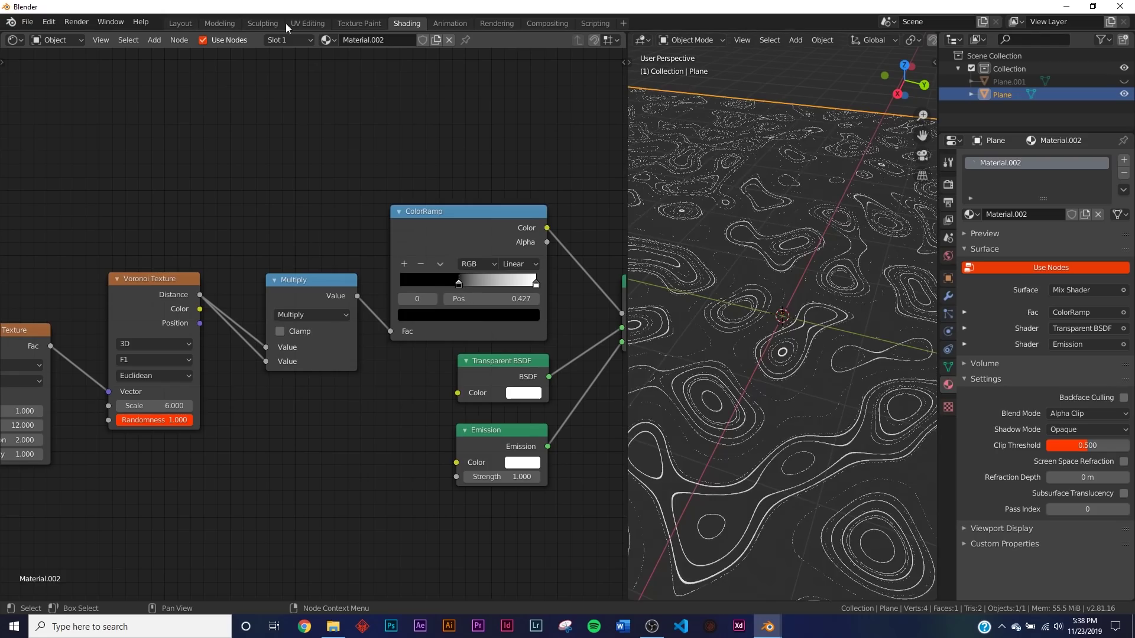
Switch to the Layout workspace and display the viewport in Rendered shading
click(178, 23)
middle_drag(523, 282, 448, 259)
key(z)
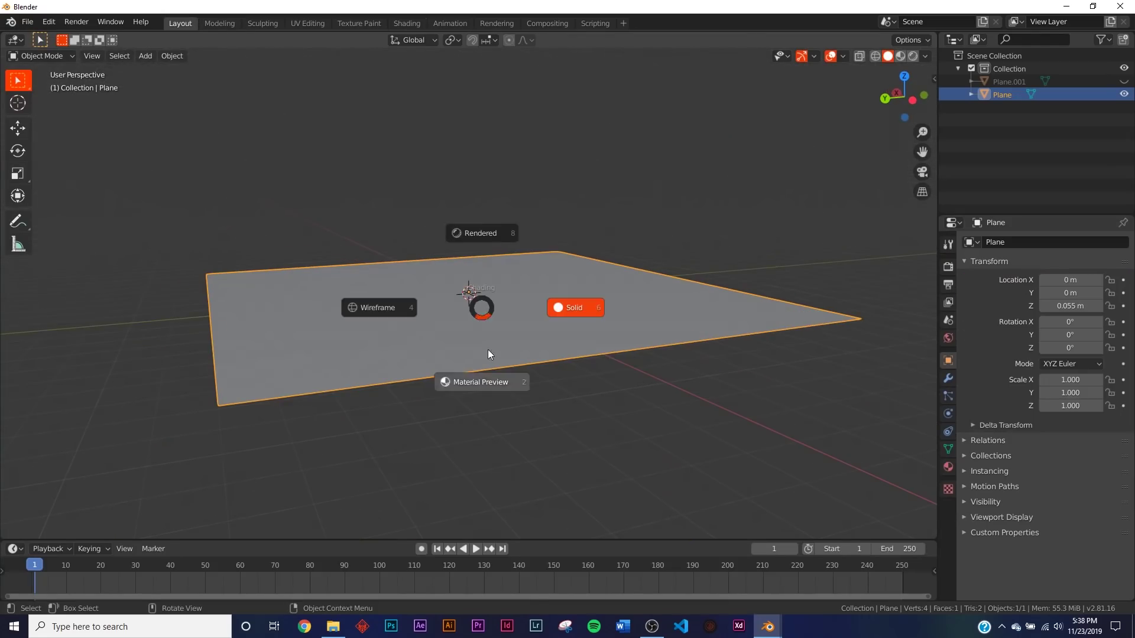
click(470, 297)
Add a camera and align it to a close, low-angle view across the plane's line pattern
scroll(501, 318, up, 6)
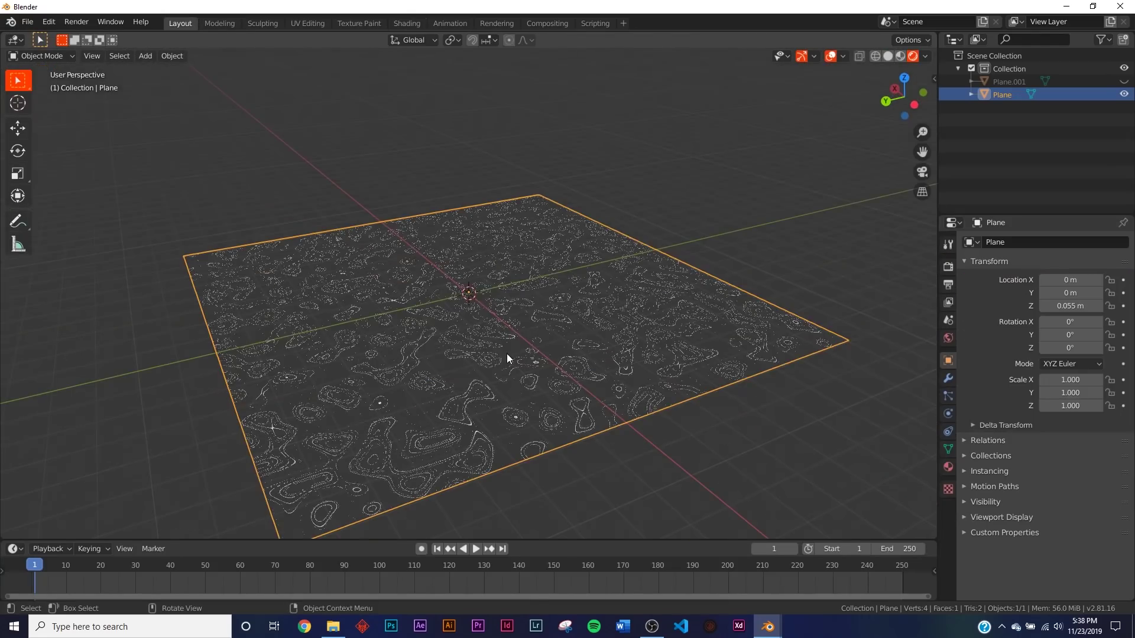
middle_drag(588, 311, 578, 171)
scroll(574, 153, up, 5)
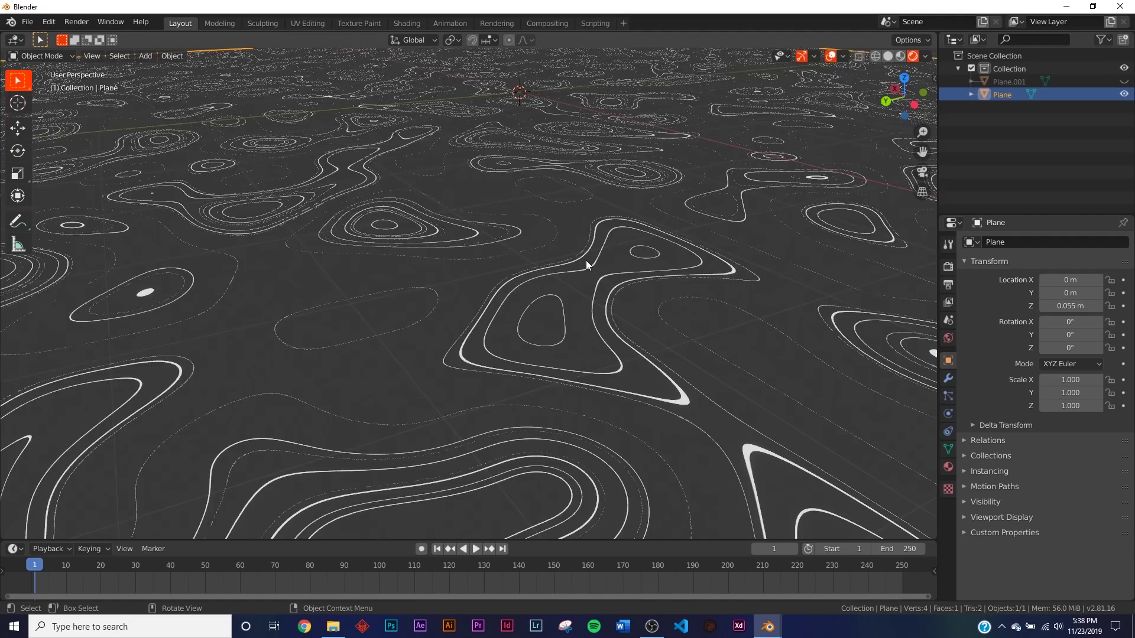
scroll(586, 260, down, 3)
key(shift+a)
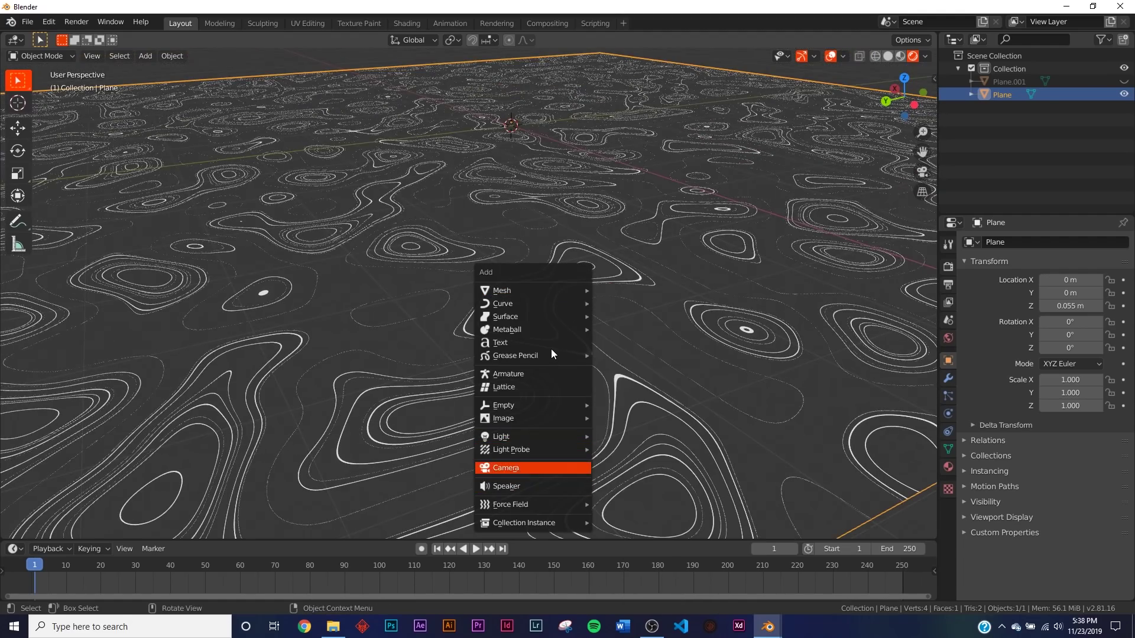
click(519, 469)
key(ctrl+alt+KP_0)
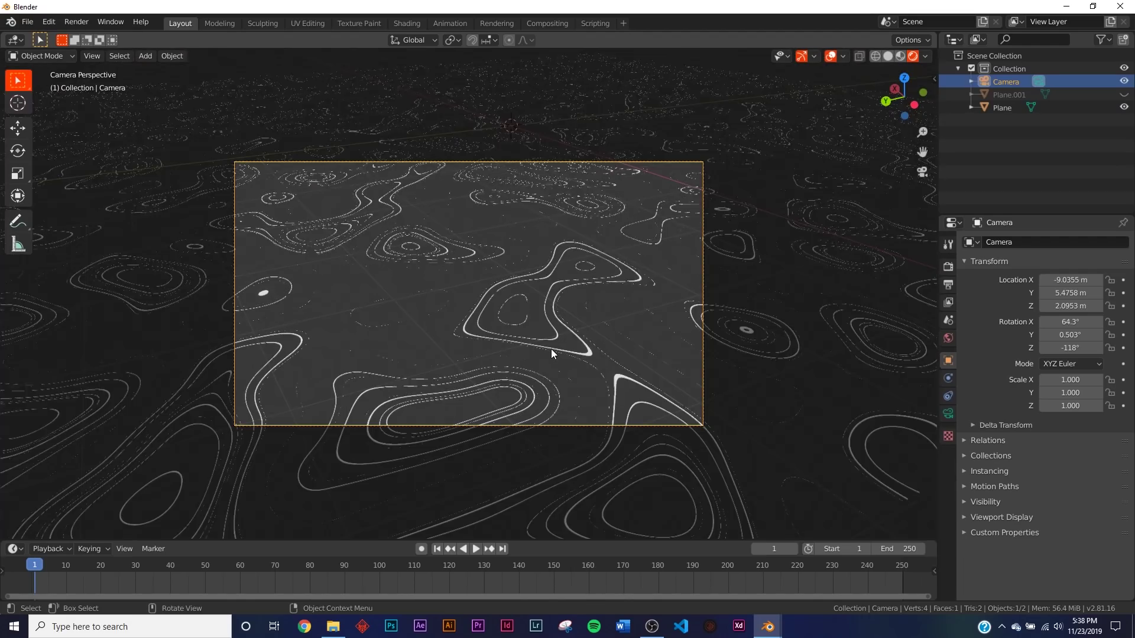
Move the camera to about X -7.36, Y 4.48, Z 0.85 m and set its X rotation to 68.9°
key(g)
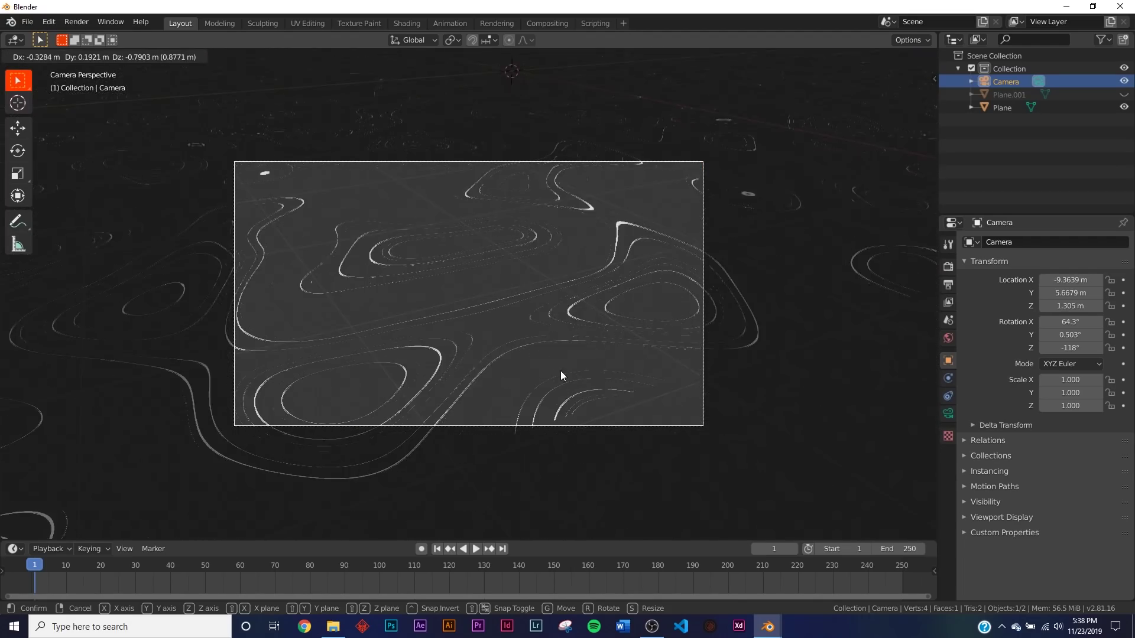
click(560, 372)
key(g)
key(z)
key(z)
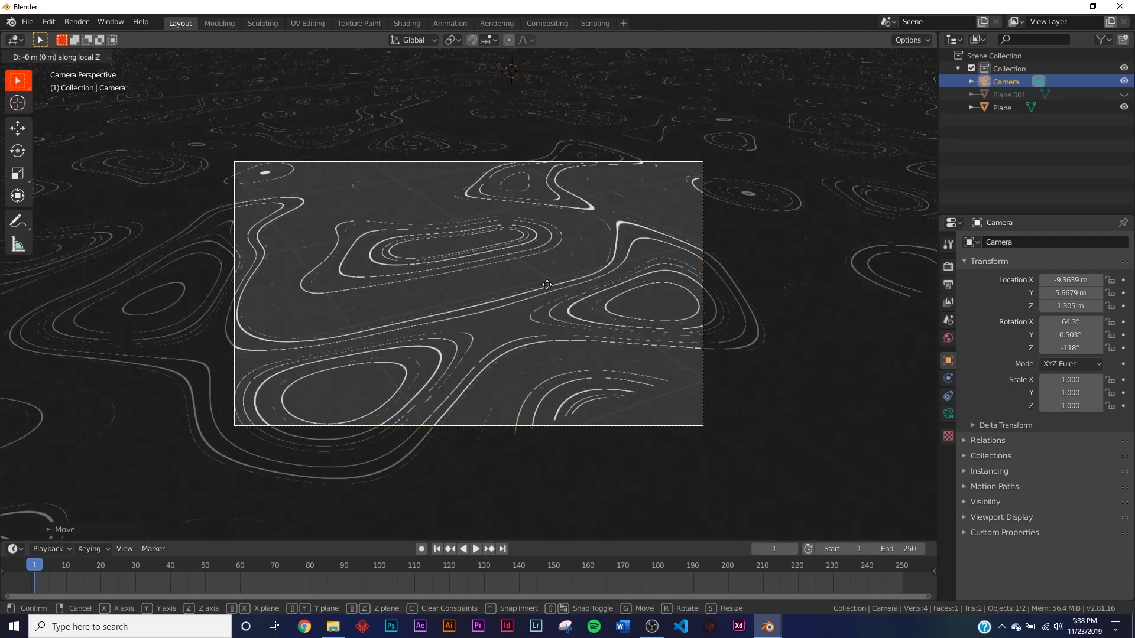
click(553, 264)
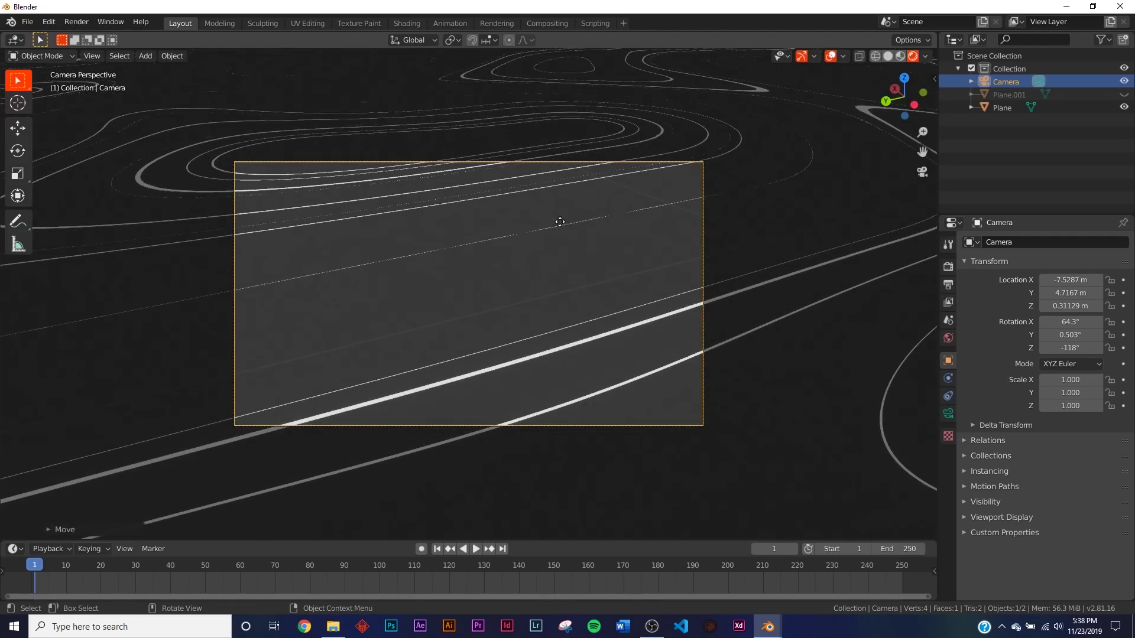
key(g)
click(707, 334)
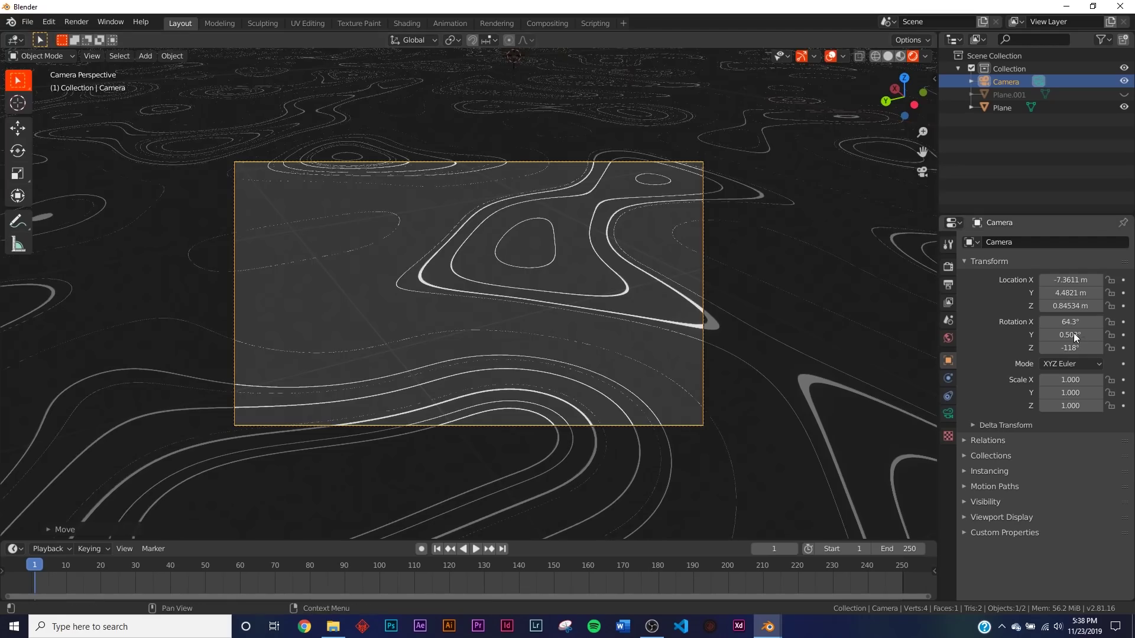
drag(1069, 321, 1096, 321)
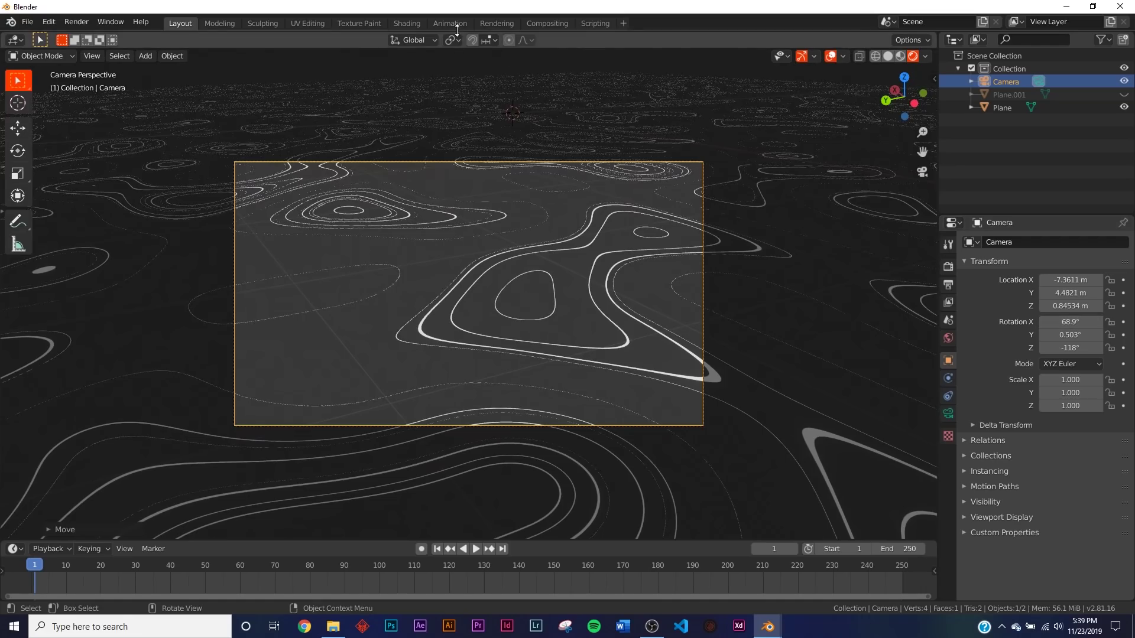
In the Shading workspace's camera view, select the plane and move its ColorRamp's black stop to position 0.324
click(407, 24)
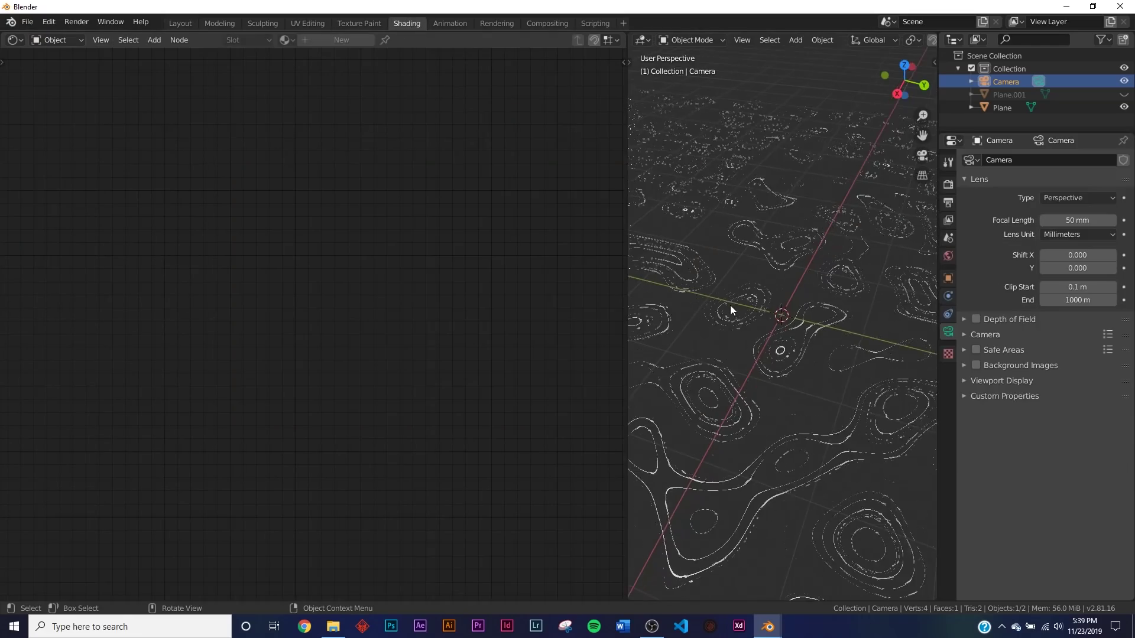
key(KP_0)
click(755, 307)
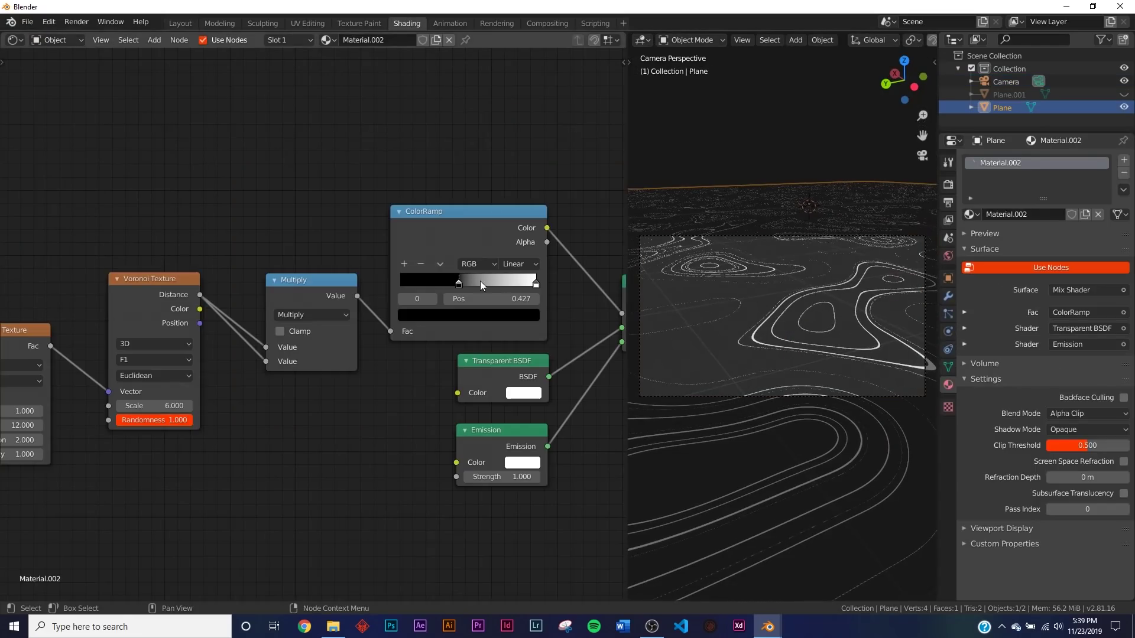
drag(459, 285, 444, 286)
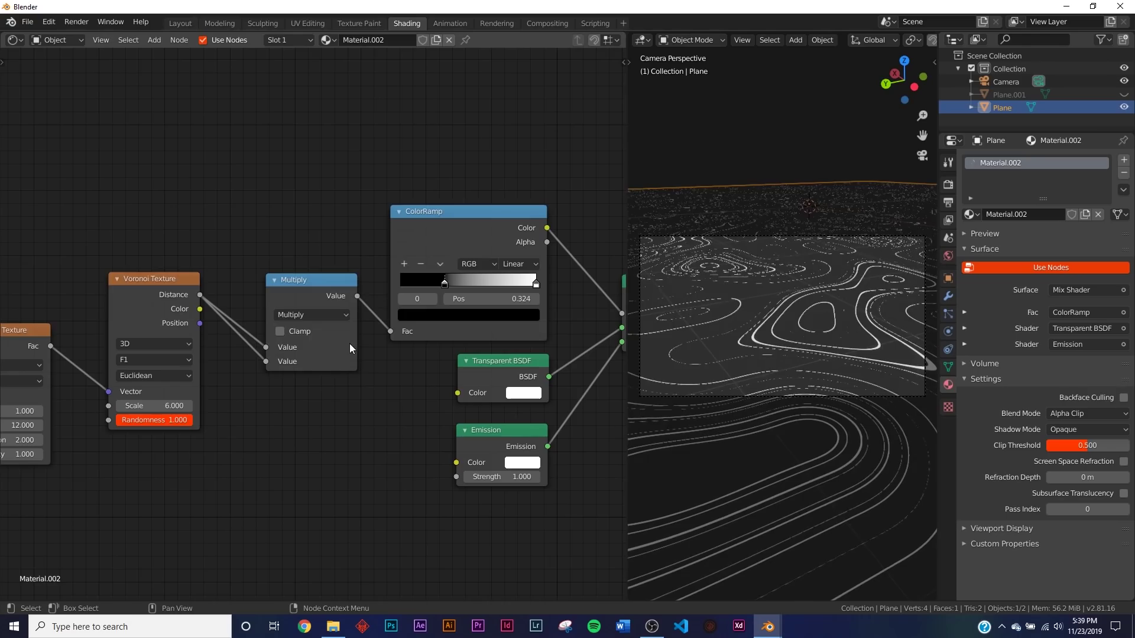
Add a plain axes empty and move it above the plane, outside the camera frame
middle_drag(375, 310, 488, 297)
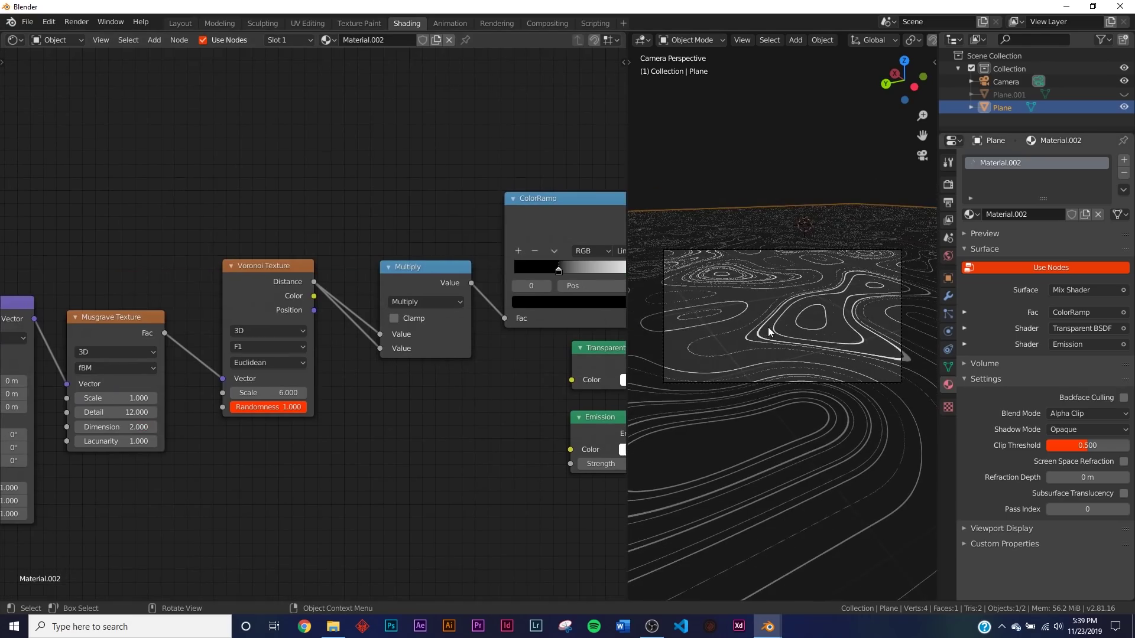
key(shift+a)
key(shift+a)
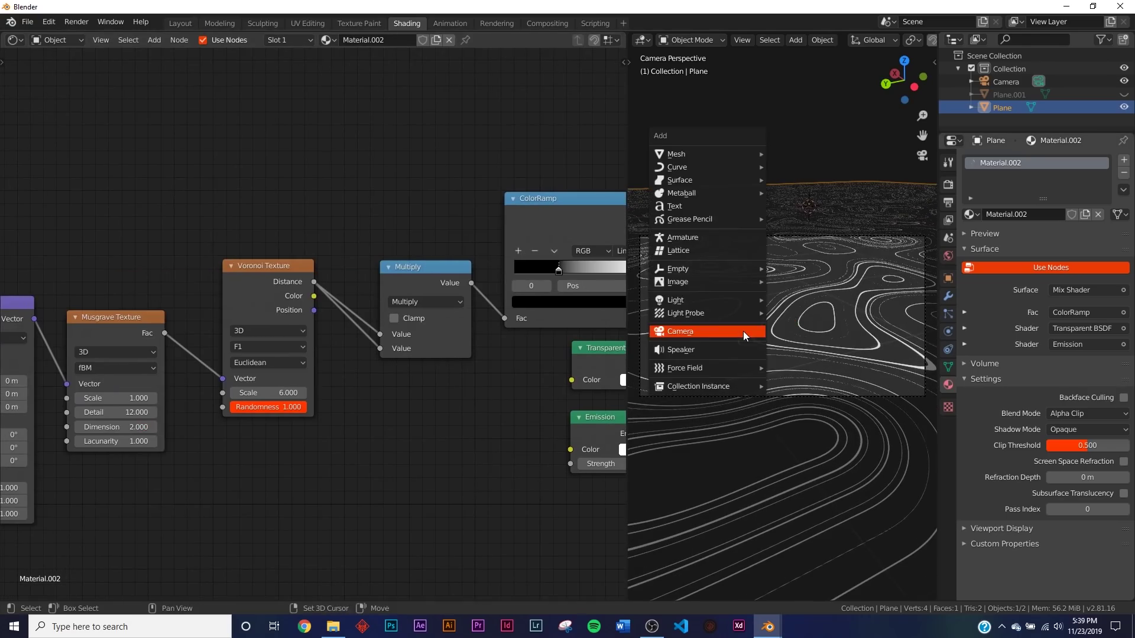
key(shift+a)
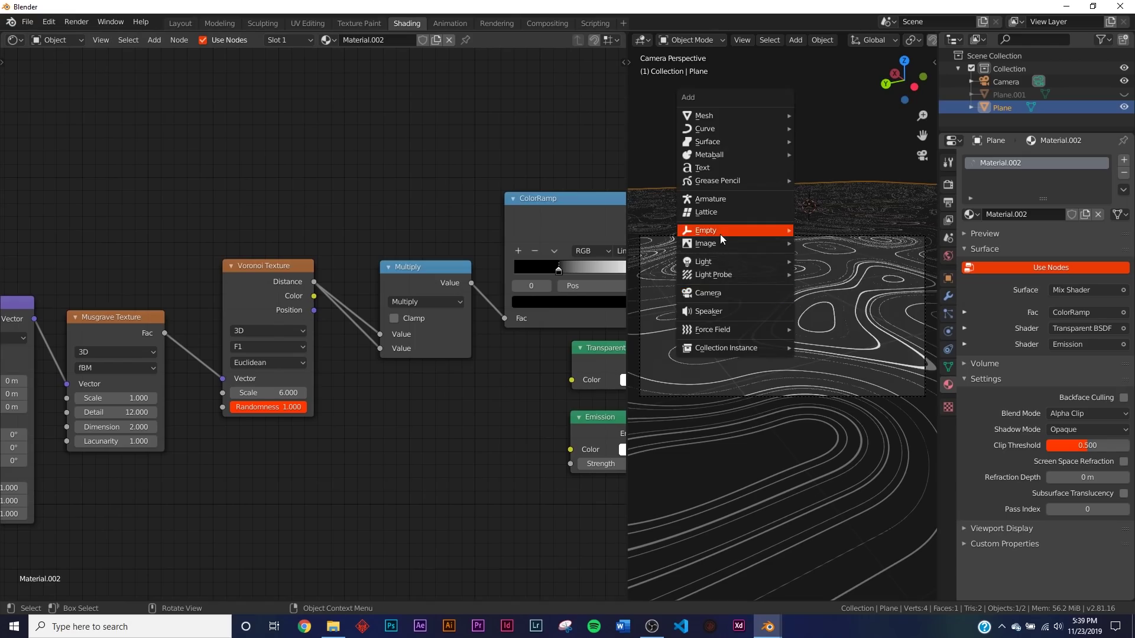
mouse_move(720, 231)
click(838, 231)
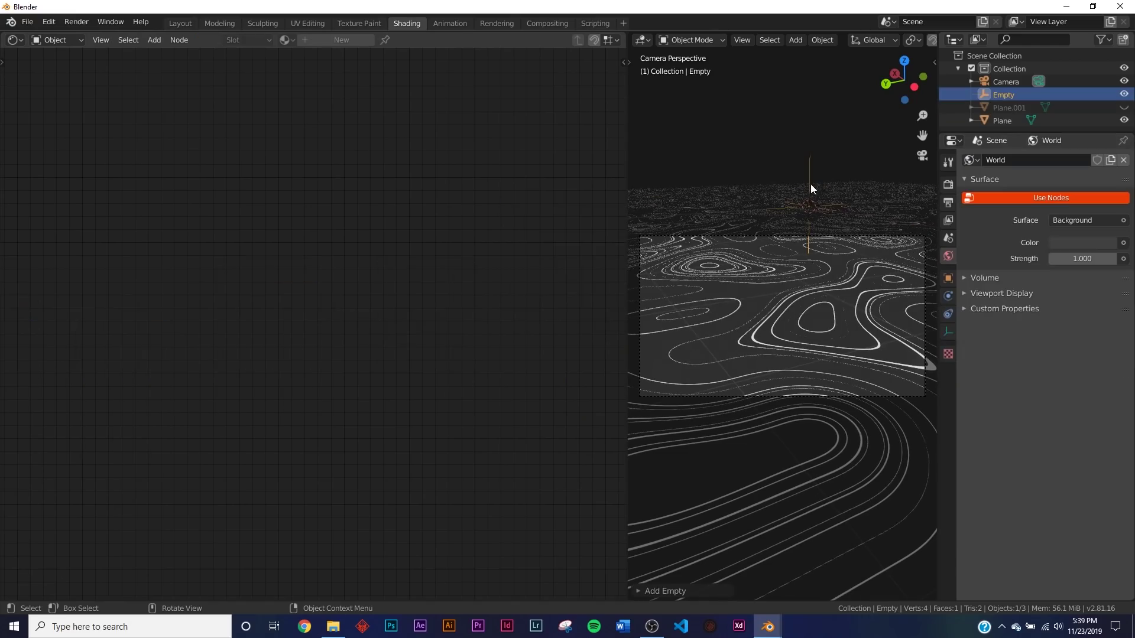
key(g)
click(814, 272)
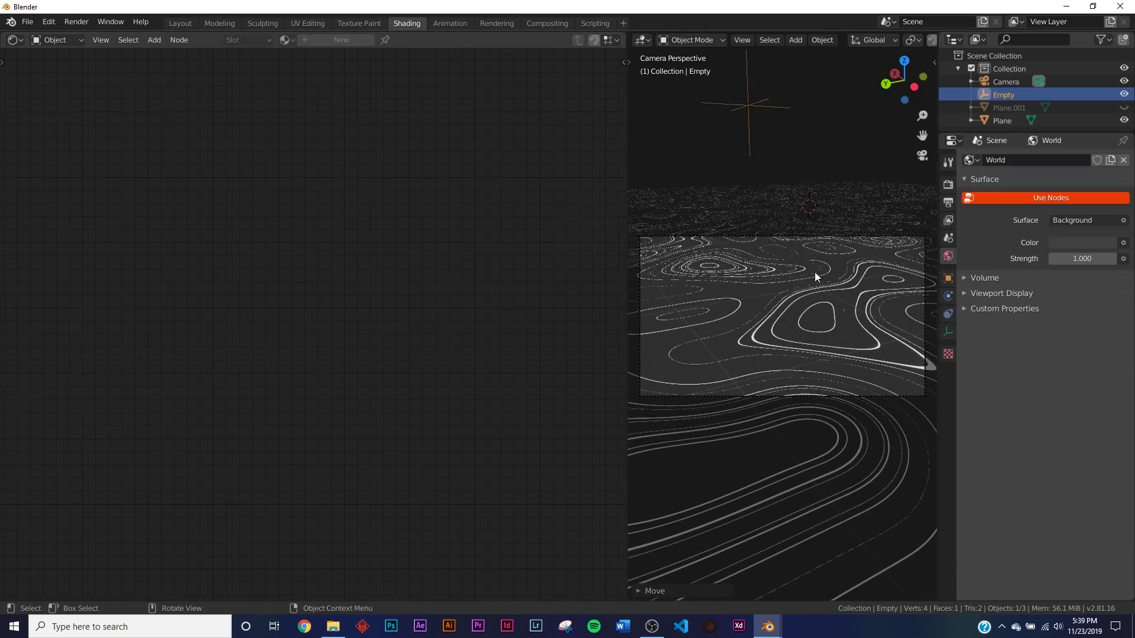
Set the Texture Coordinate node's Object in the line plane's material to Empty
click(778, 308)
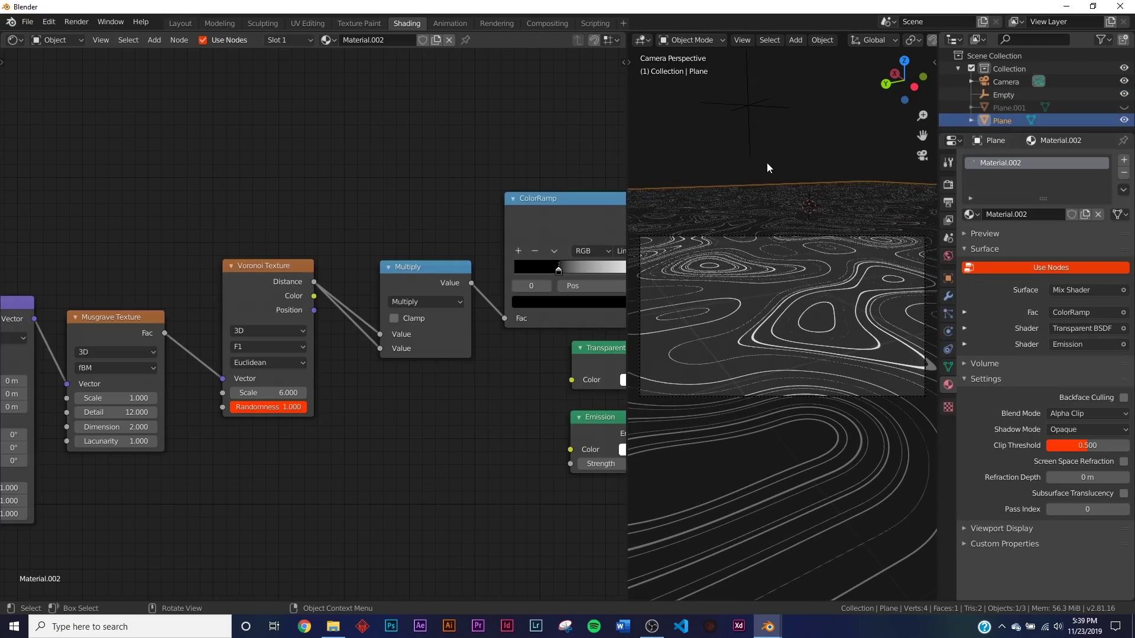
middle_drag(79, 314, 390, 314)
scroll(390, 313, down, 2)
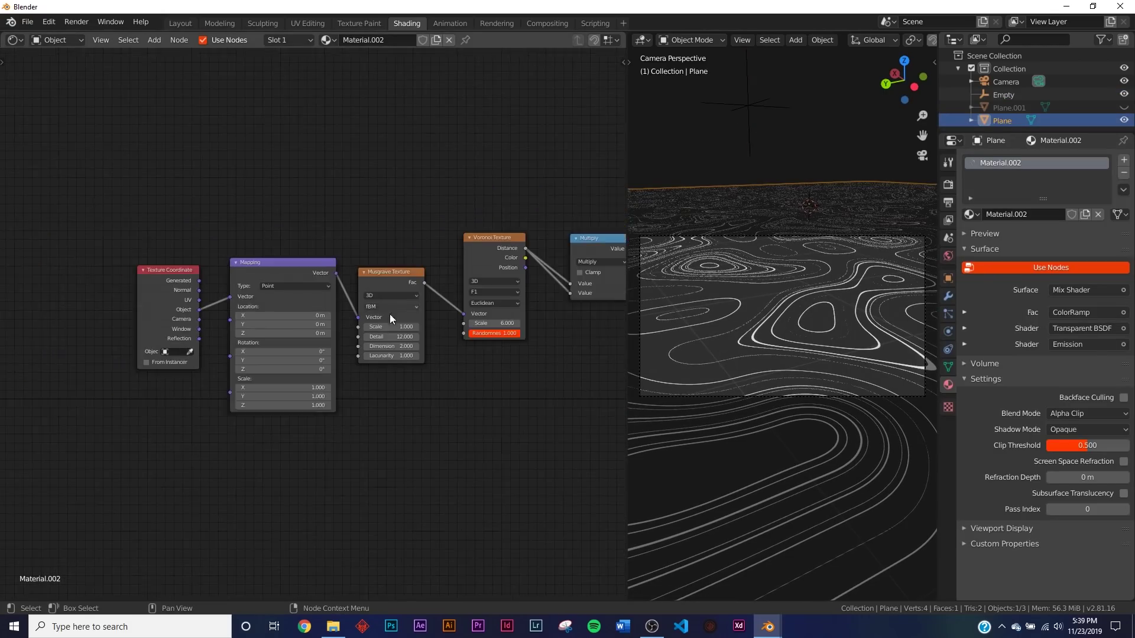
scroll(314, 325, up, 1)
click(142, 359)
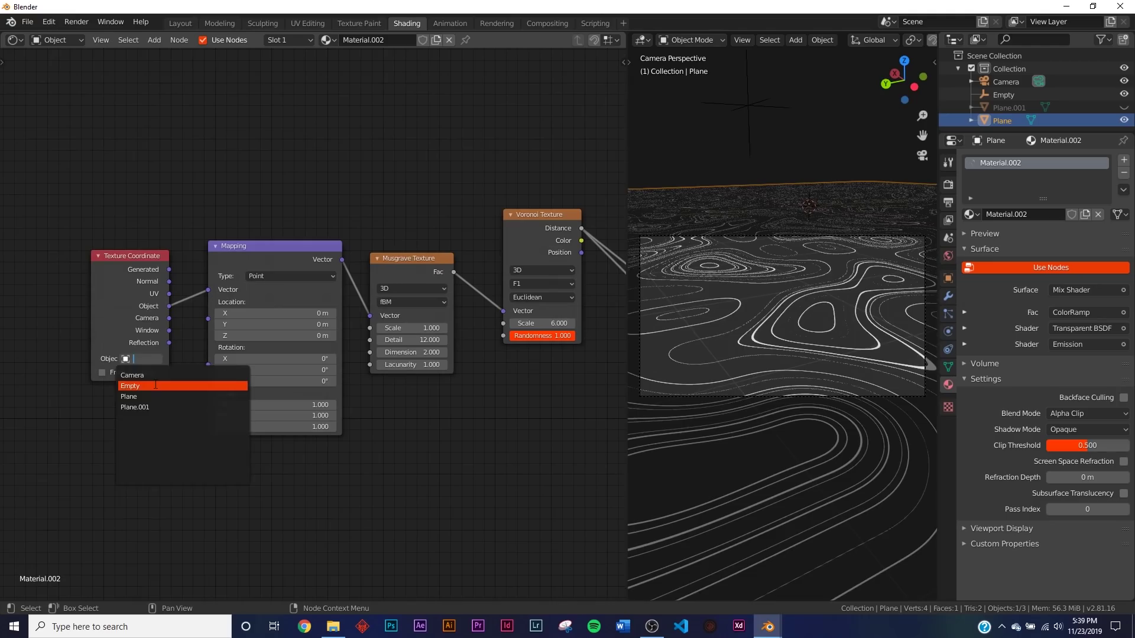
click(155, 385)
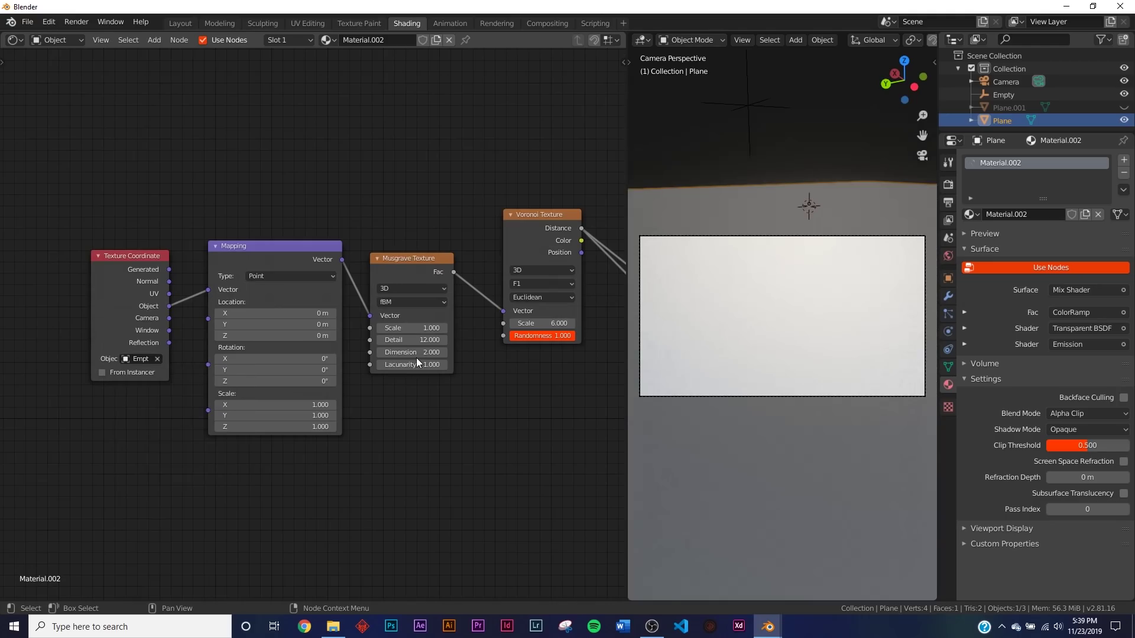
click(747, 98)
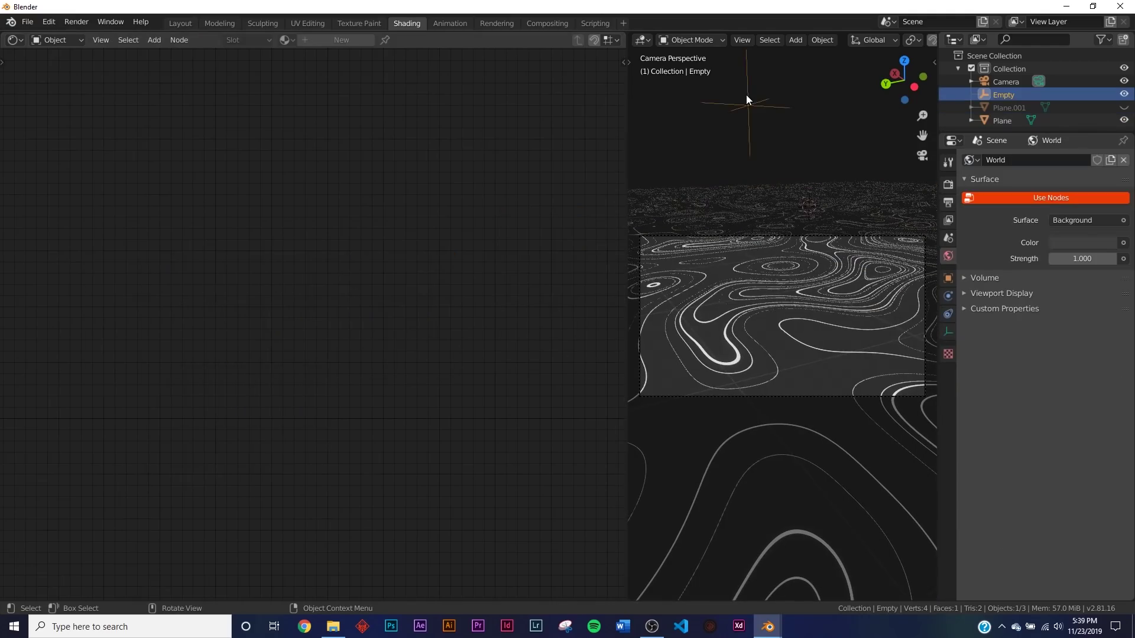
click(779, 323)
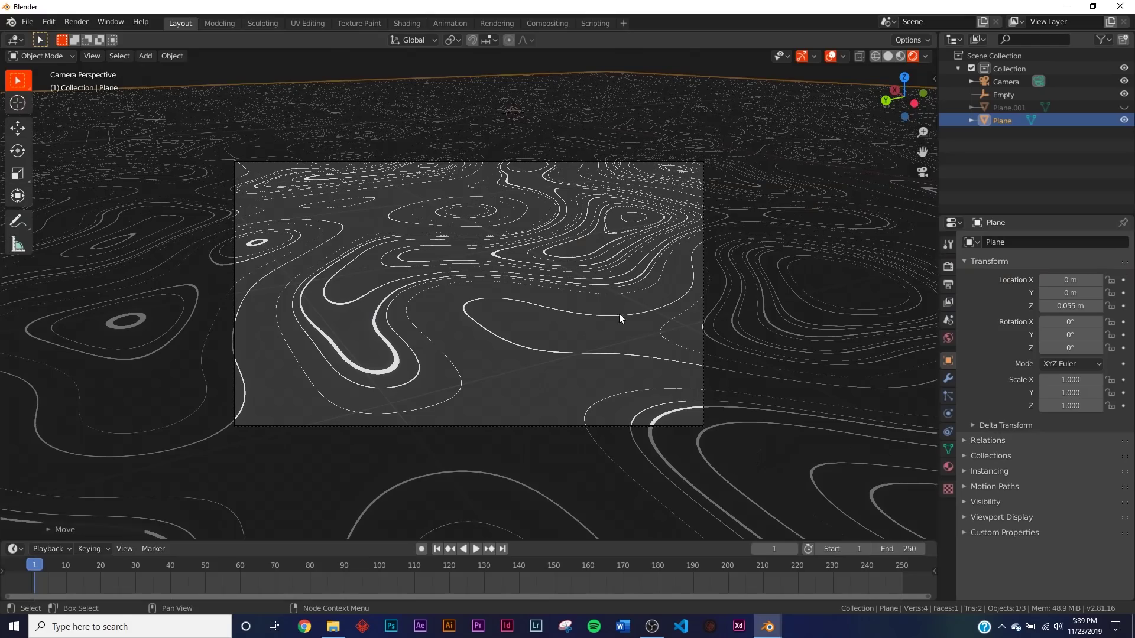
Select the empty above the plane, set the timeline's end frame to 240 and enlarge the timeline area
scroll(580, 229, down, 1)
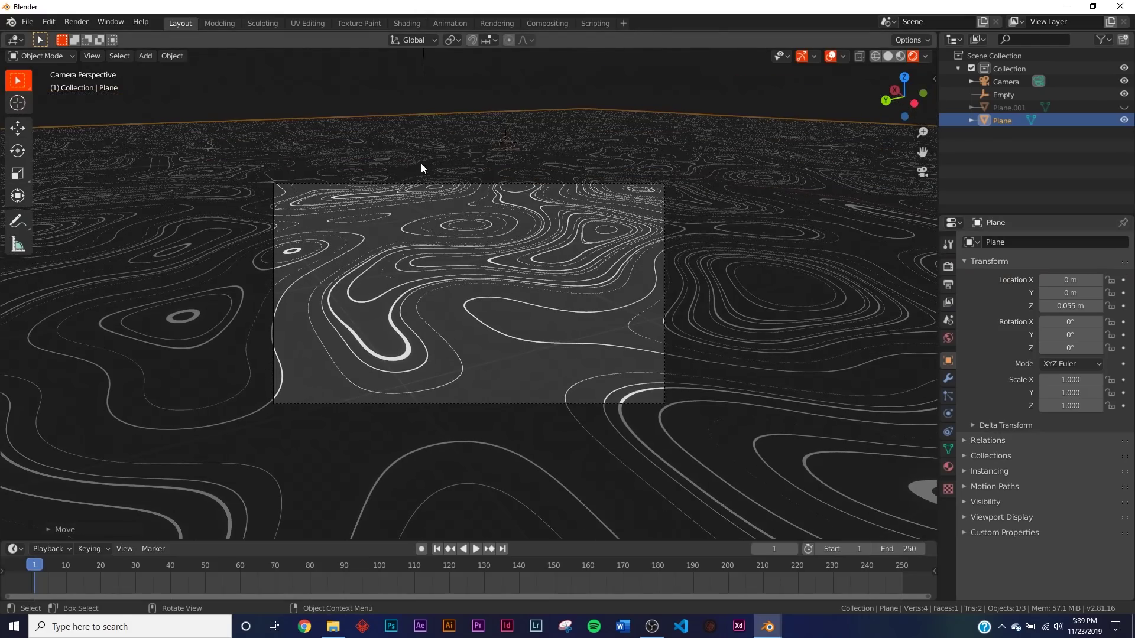
click(421, 168)
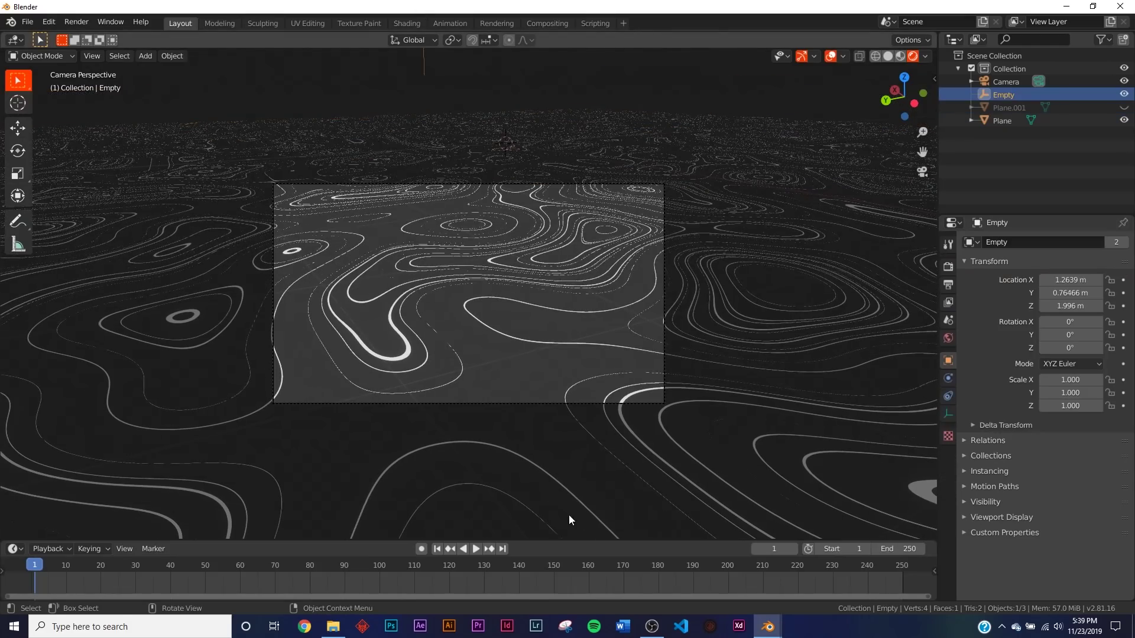
click(892, 549)
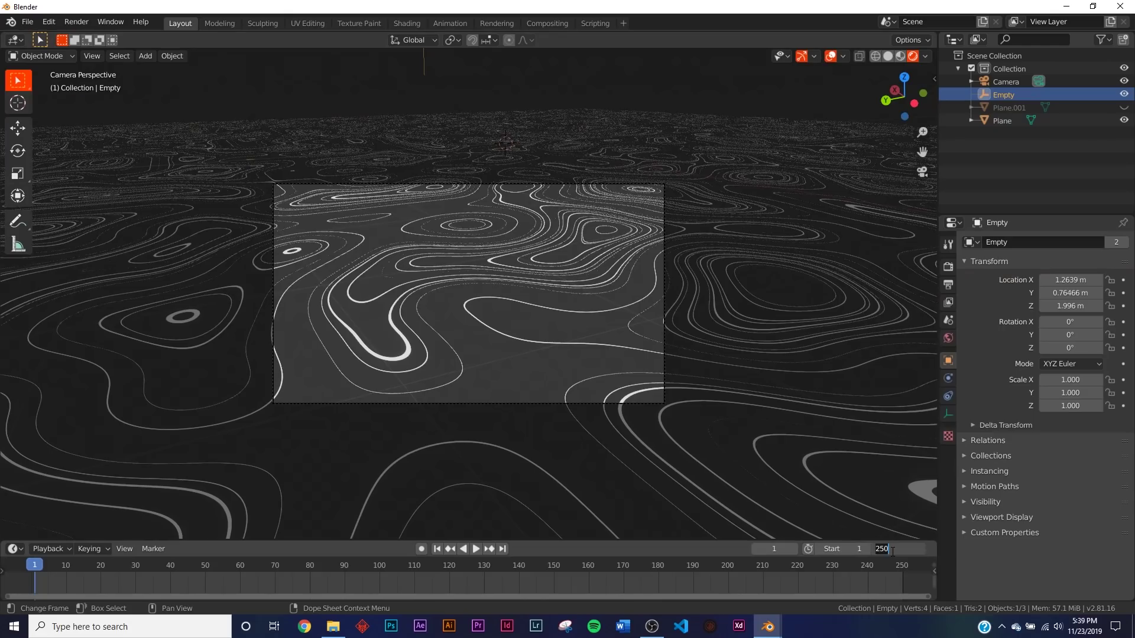
text(240)
key(Return)
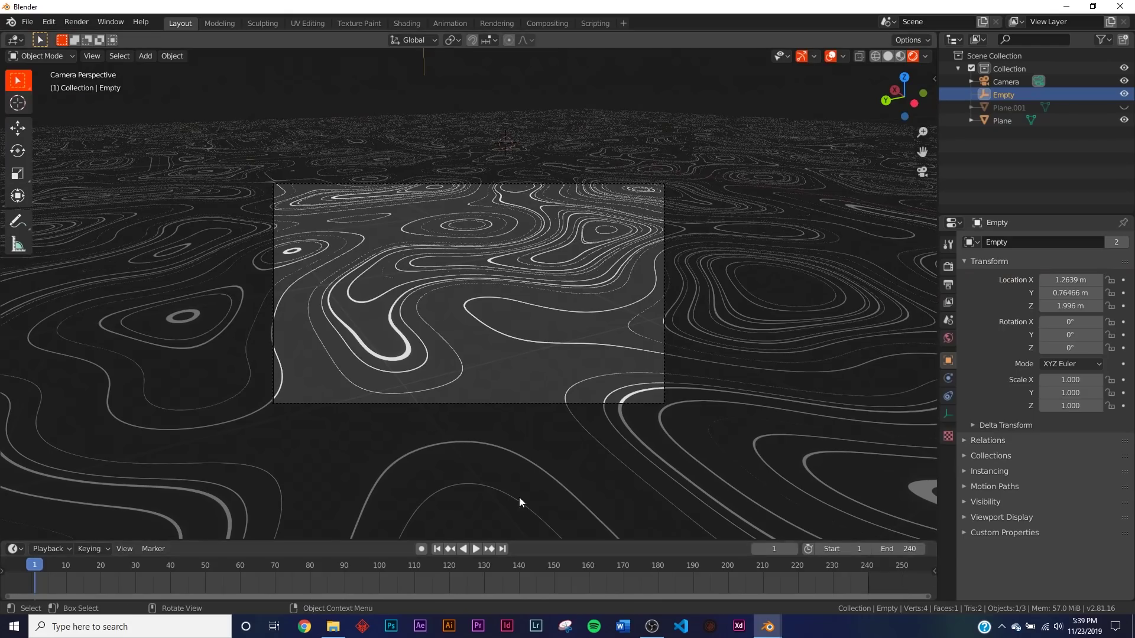
drag(538, 539, 532, 486)
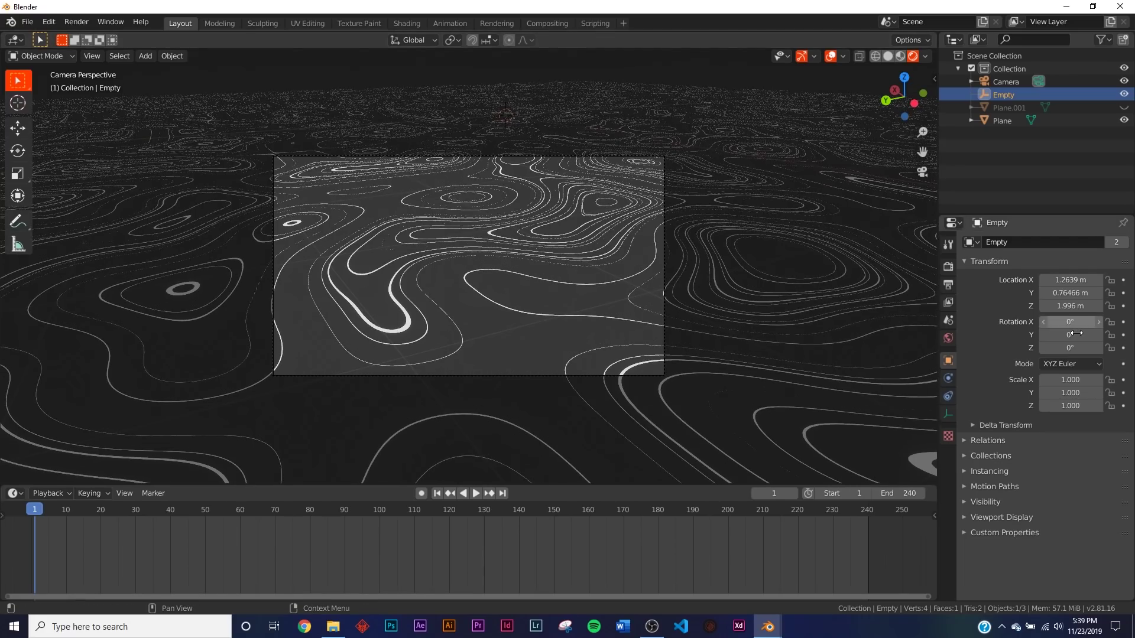
Try different Y rotations on the empty to preview the line movement, and reset the rotation to 0°
drag(1076, 332, 1080, 332)
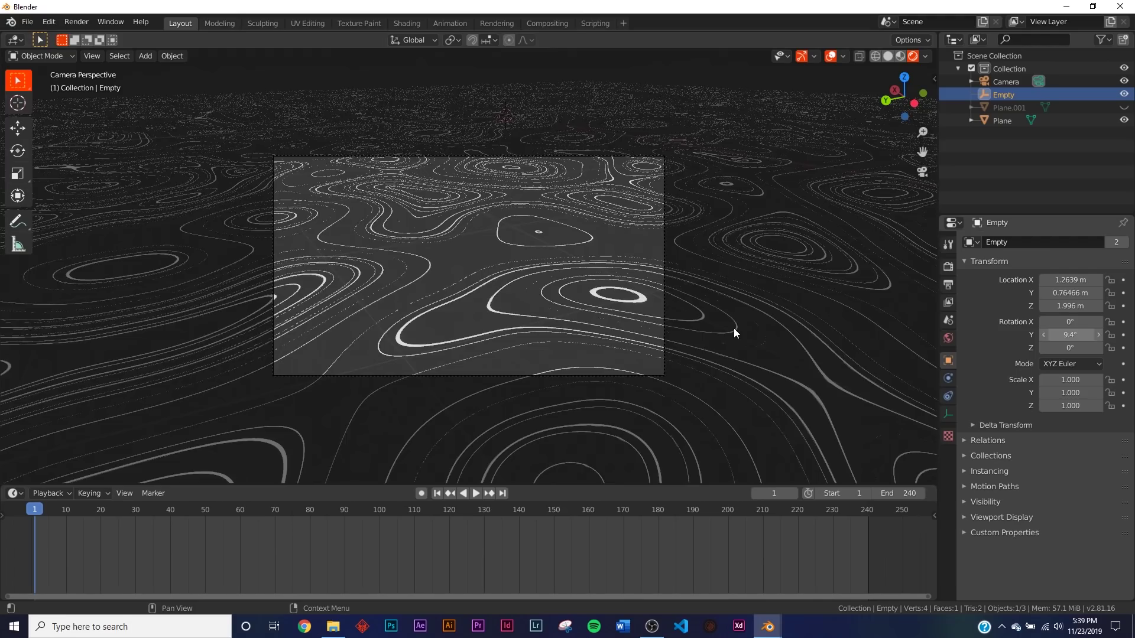
scroll(733, 328, up, 2)
drag(1074, 330, 1084, 332)
double_click(1085, 335)
text(15.1d0)
key(Return)
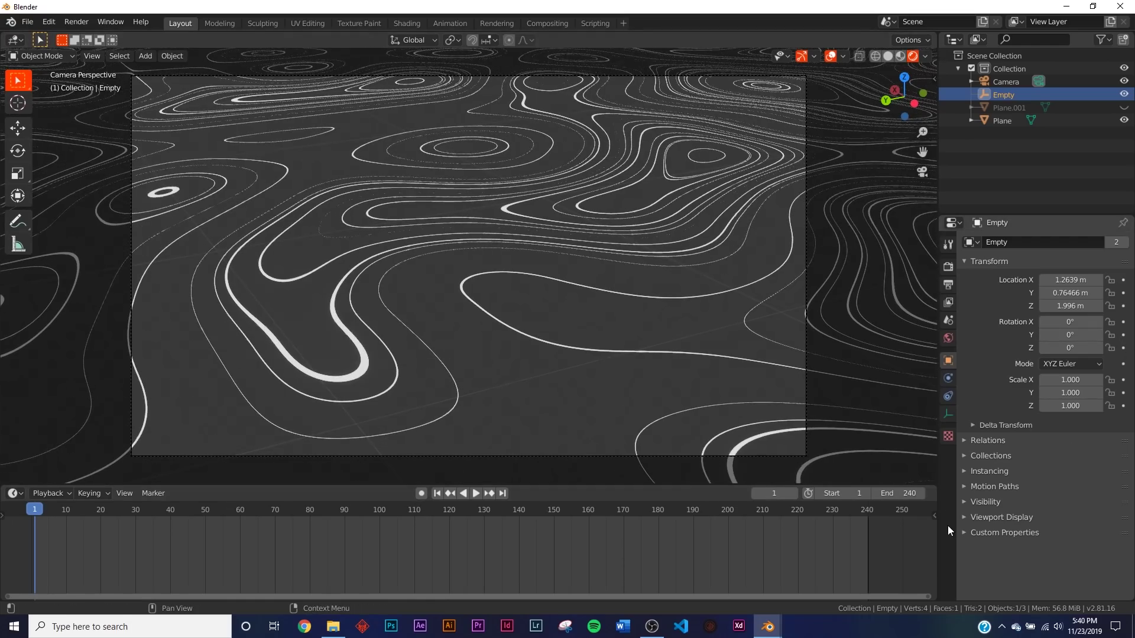
Keyframe the empty's Y rotation of 0° at frame 1 and at frame 240
click(1122, 335)
click(503, 493)
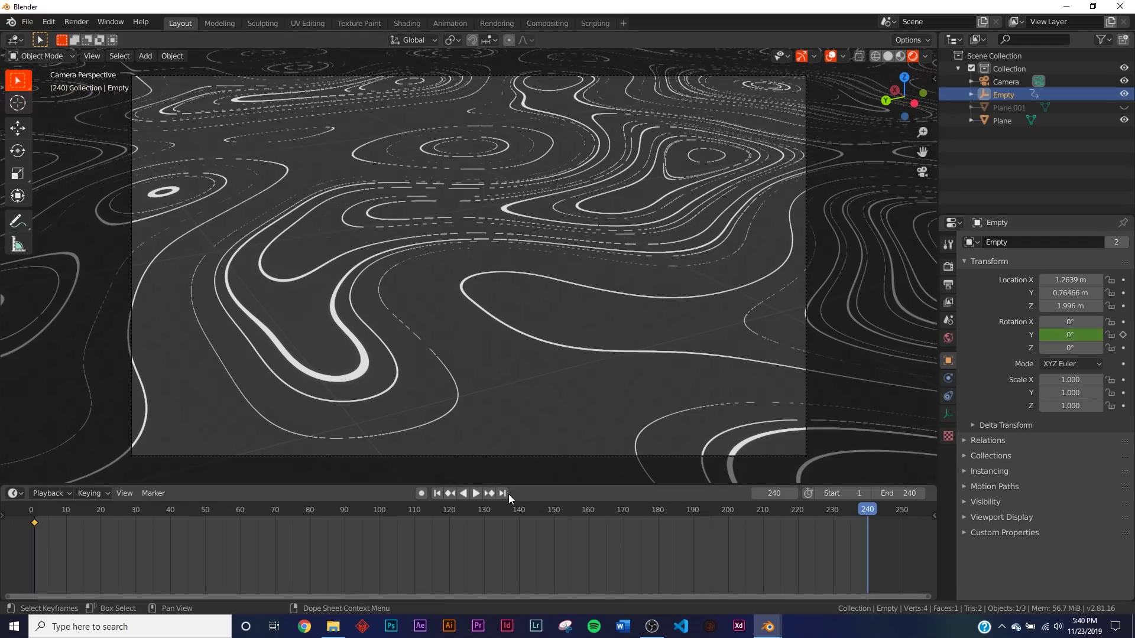
click(1122, 335)
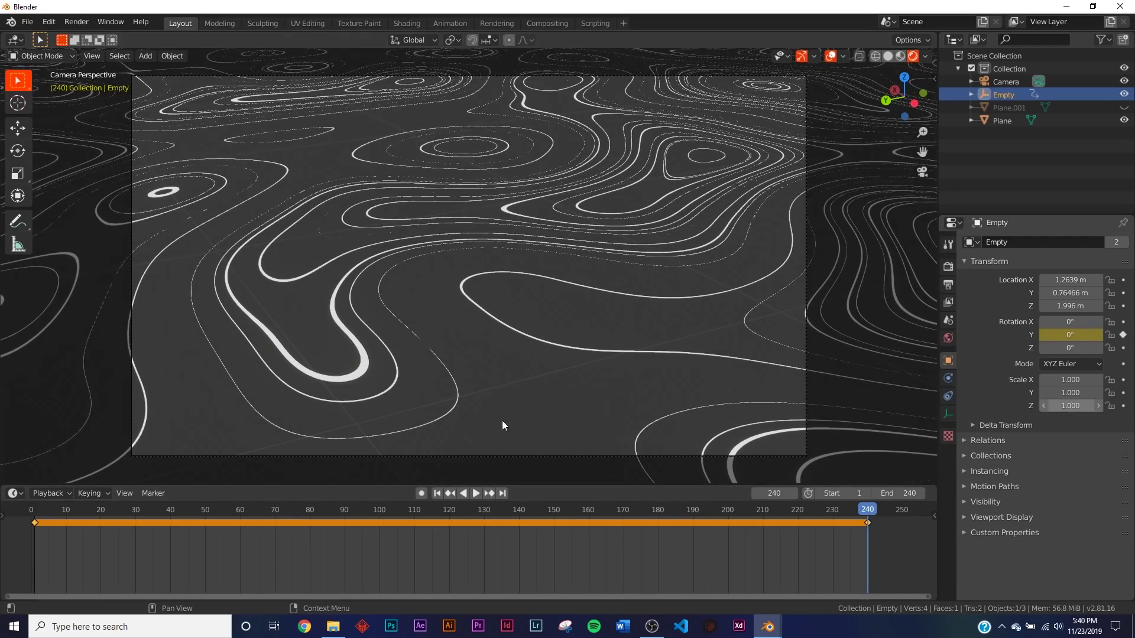
At frame 121, set the empty's Y rotation to 20° and keyframe it
click(453, 515)
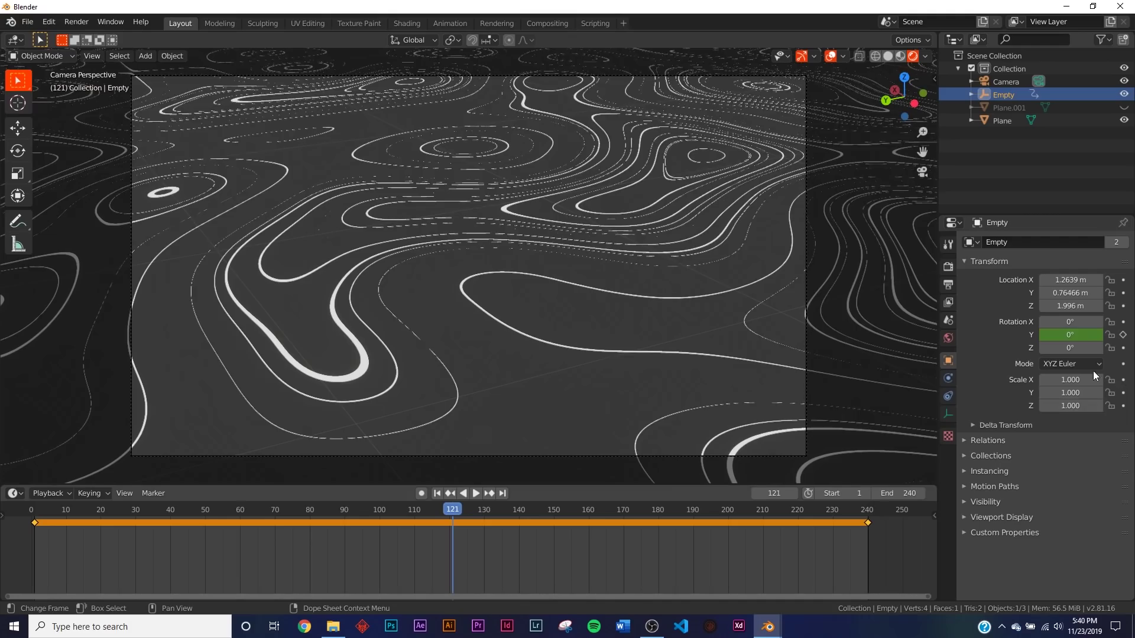
click(1065, 335)
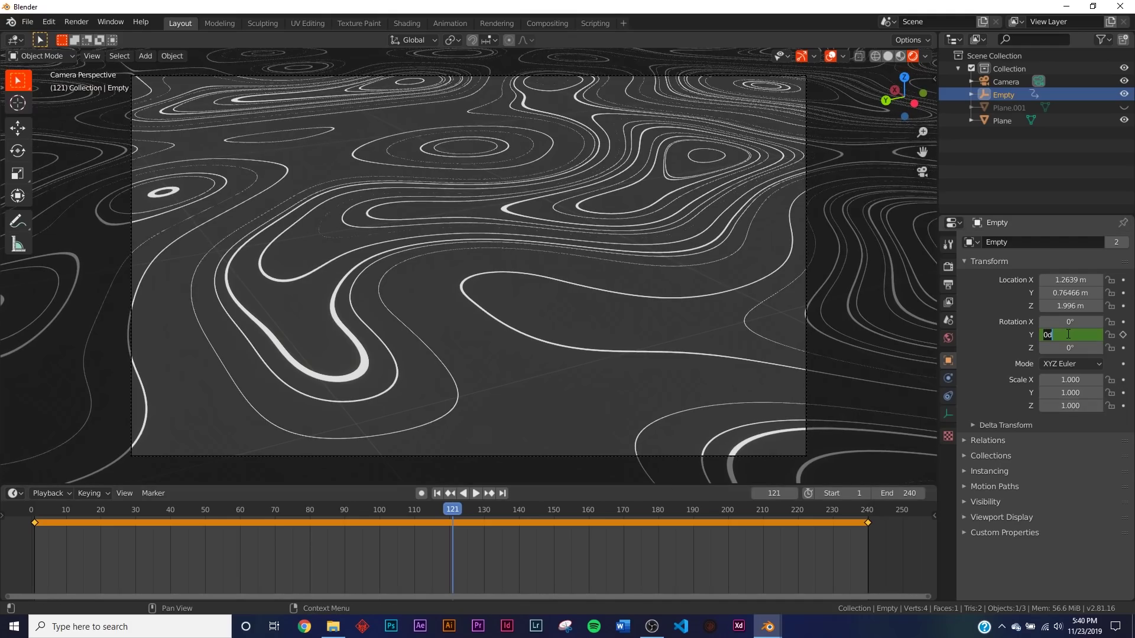
key(Return)
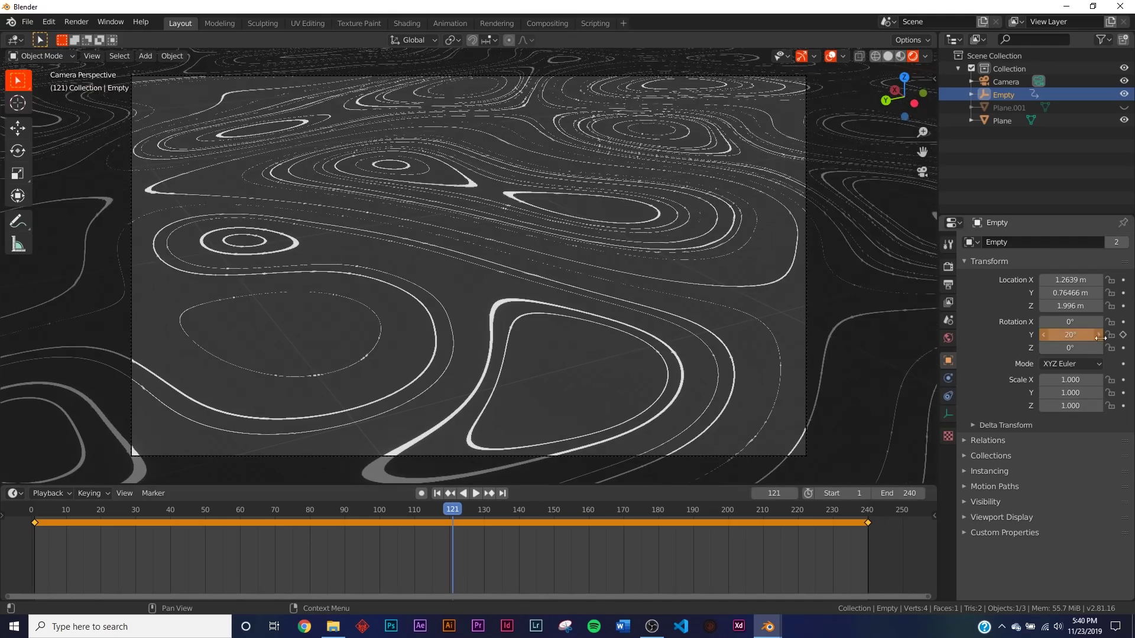
click(1123, 334)
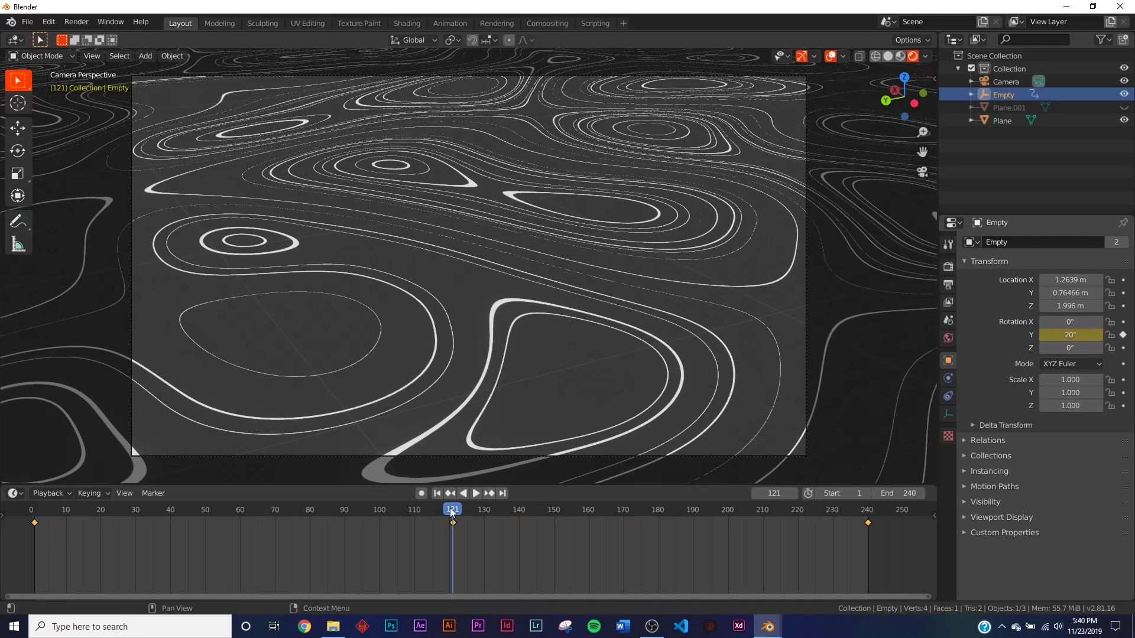
Play back the line animation, stop it and go to frame 150
key(space)
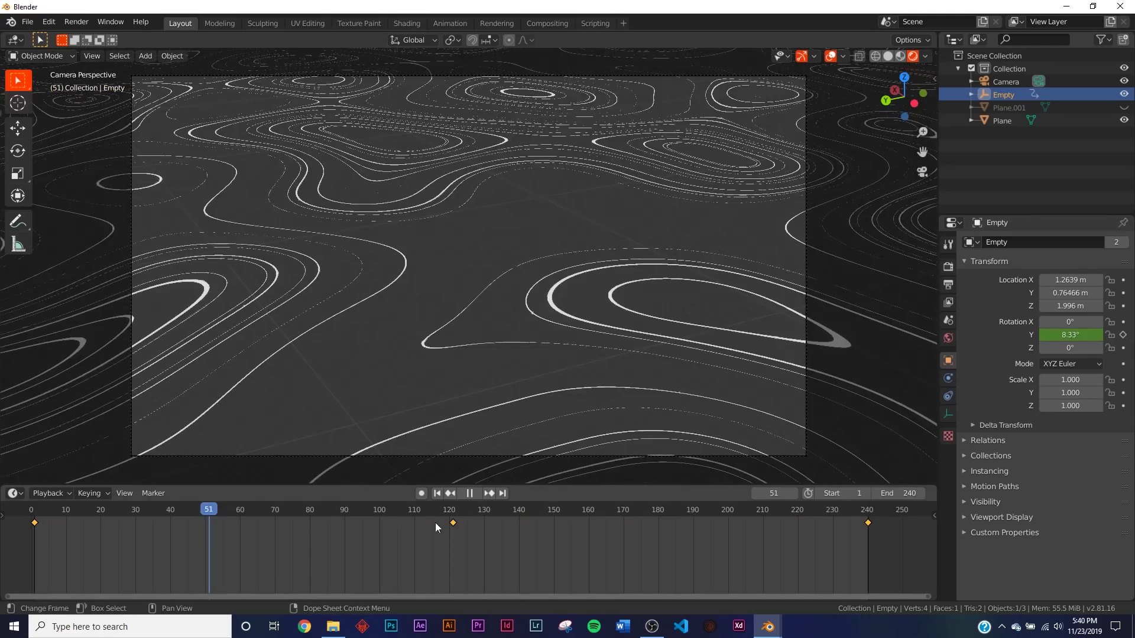
key(space)
click(553, 520)
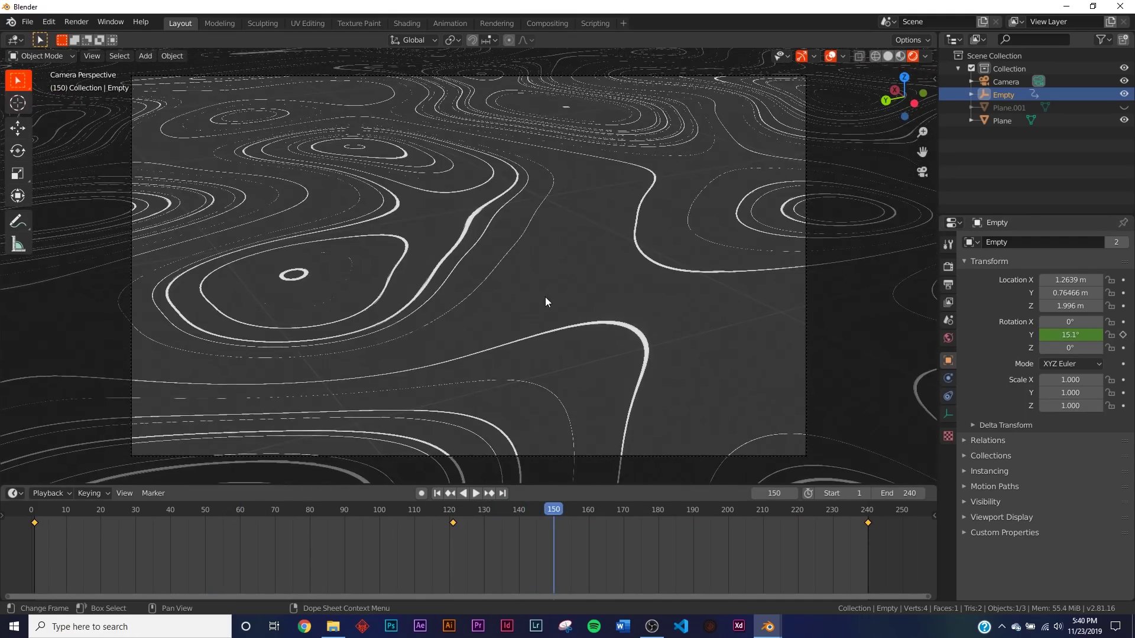
key(z)
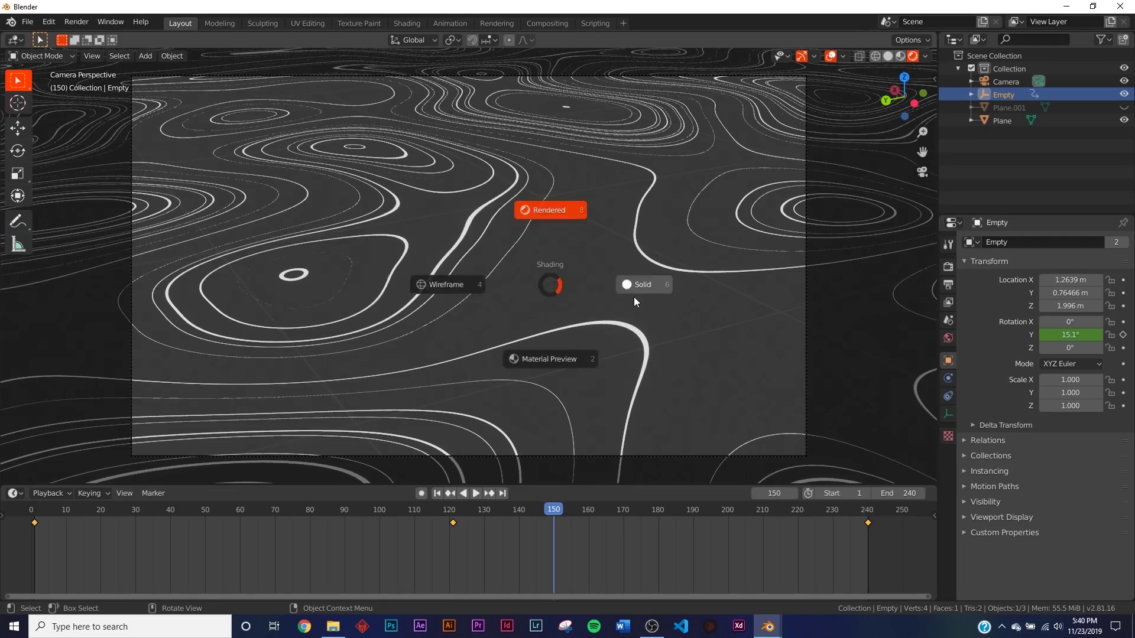
click(633, 302)
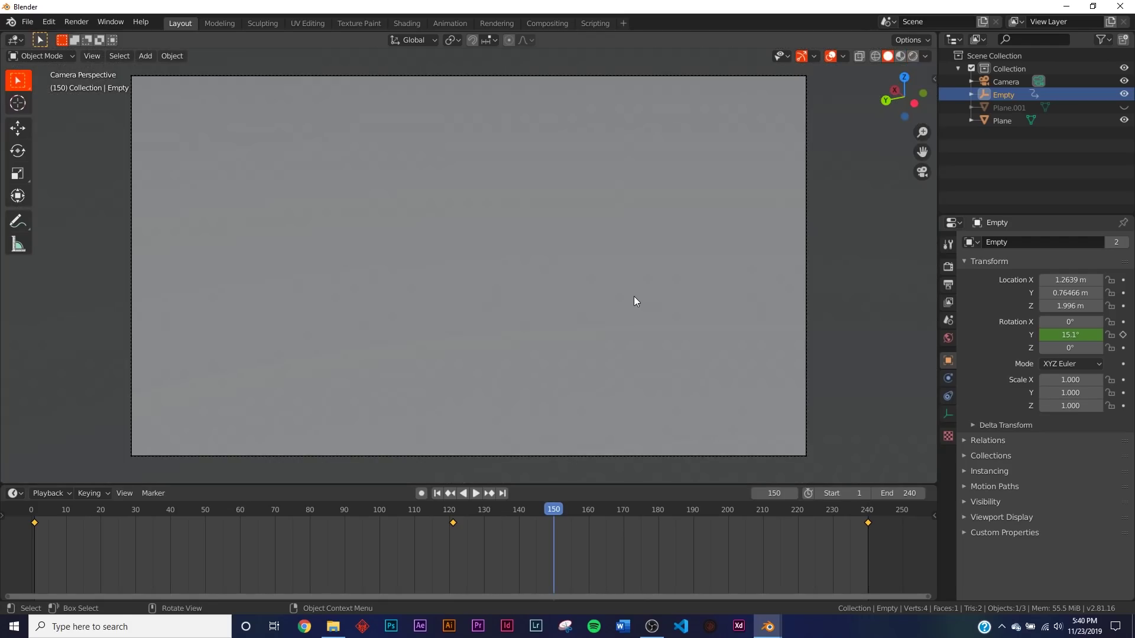
key(z)
click(554, 201)
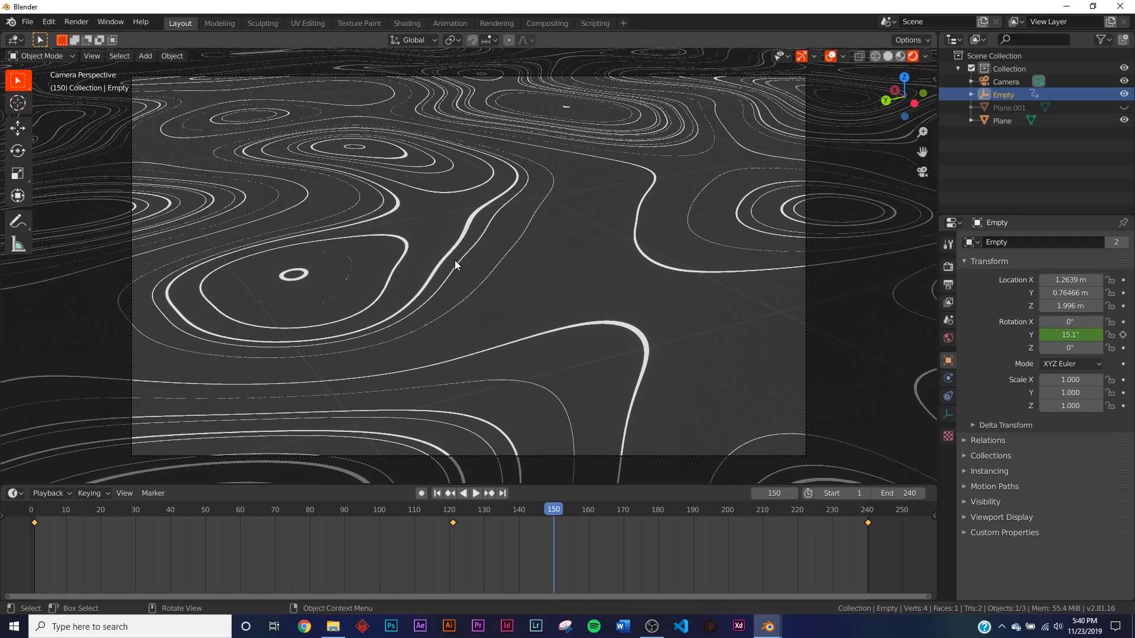
In solid shading outside the camera view, add a second plain axes empty at the world origin and return to the camera view
key(z)
click(562, 282)
key(KP_0)
key(shift+a)
mouse_move(513, 227)
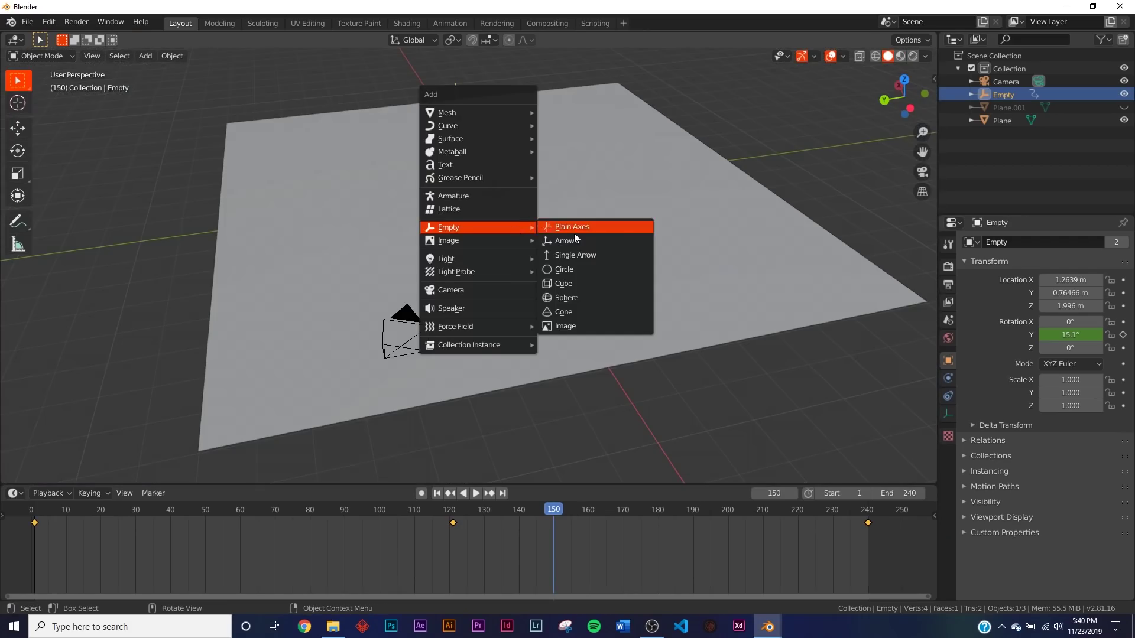
click(562, 252)
key(KP_0)
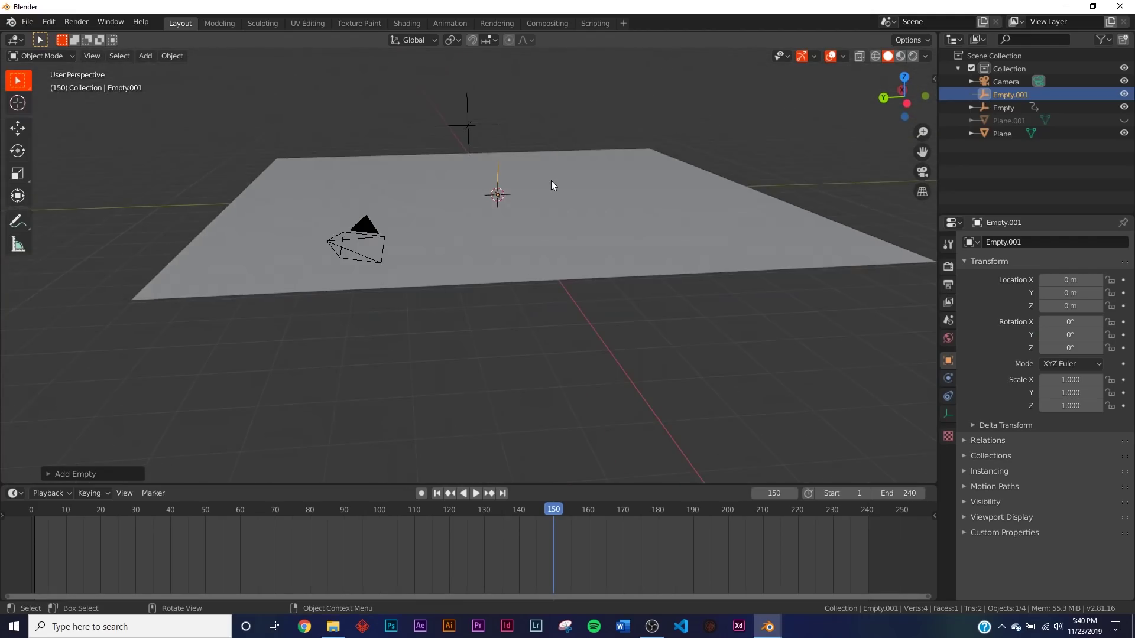
Add an Array modifier to the line plane and inspect it in rendered shading from outside the camera, returning to the camera view
click(502, 229)
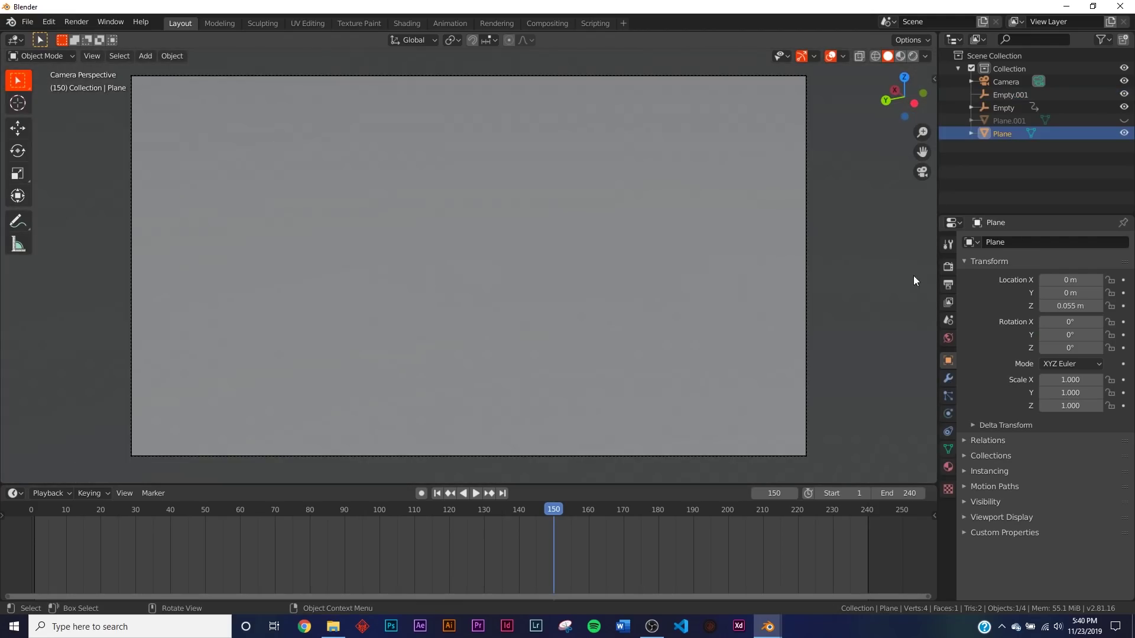
click(947, 379)
click(1012, 243)
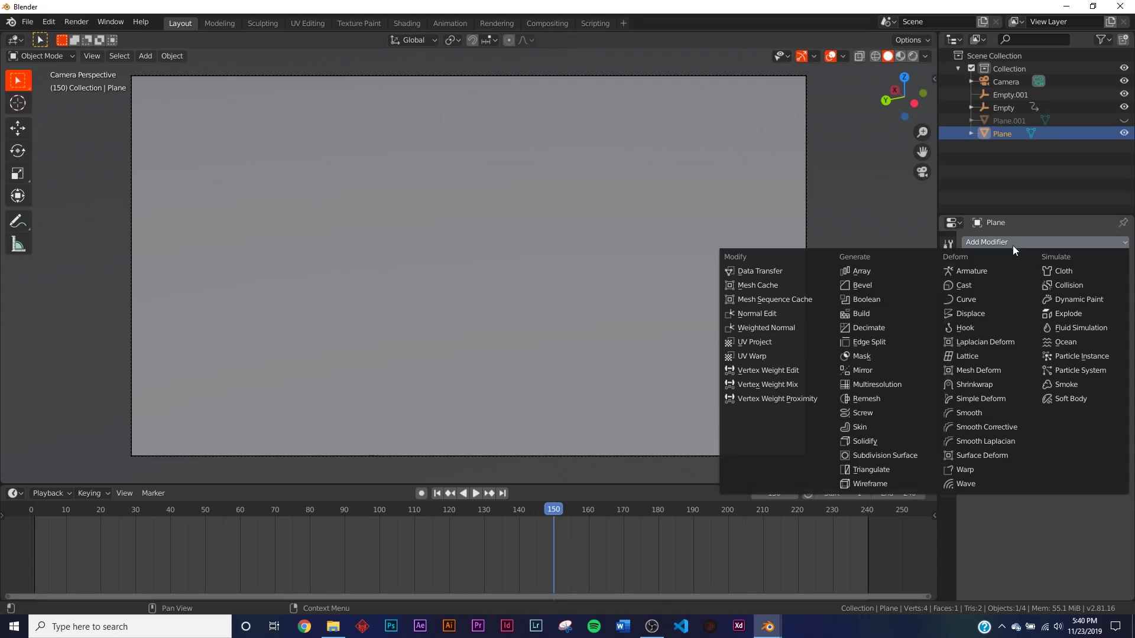
click(880, 270)
key(z)
click(545, 224)
key(KP_0)
scroll(480, 291, down, 2)
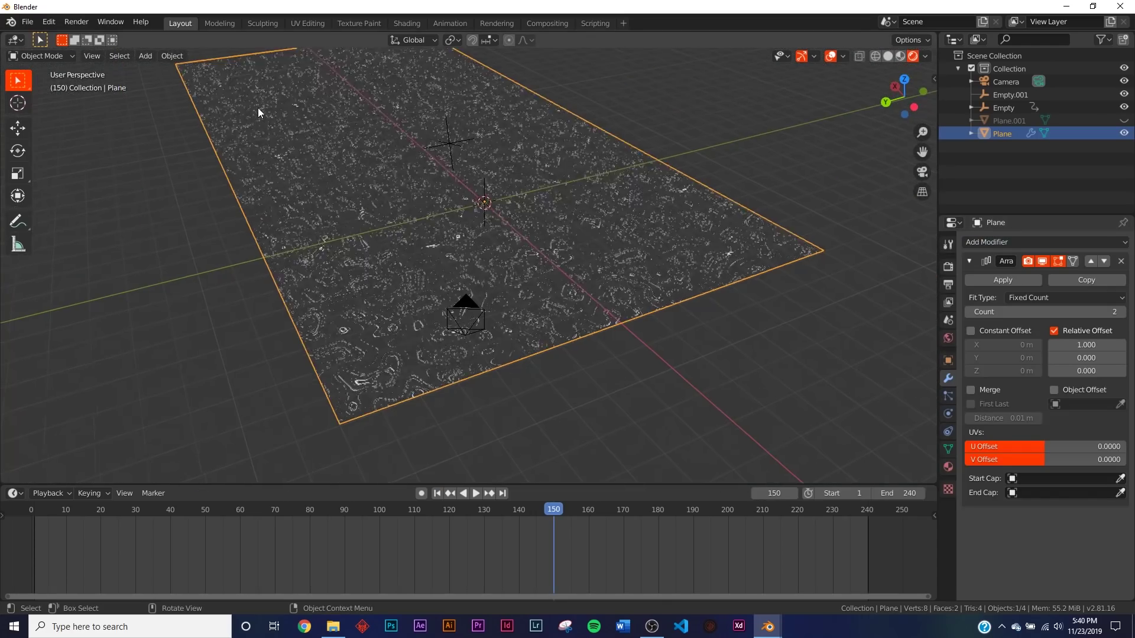
key(KP_0)
In the plane's Array modifier, turn off Relative Offset and enable Object Offset with Empty.001 as the object
click(1054, 331)
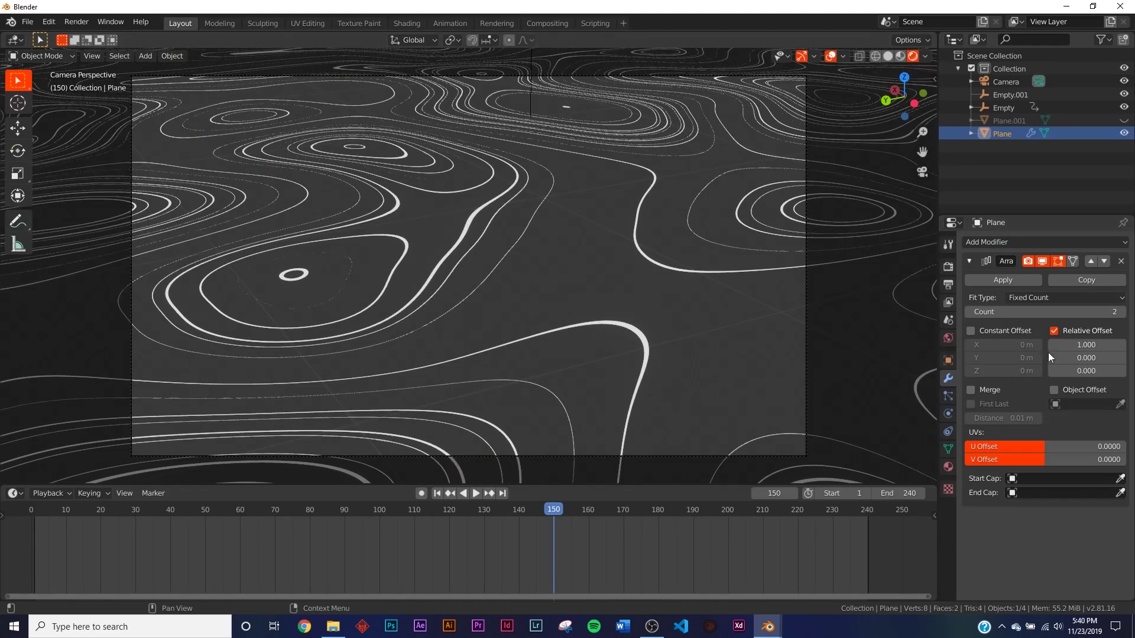
click(1054, 389)
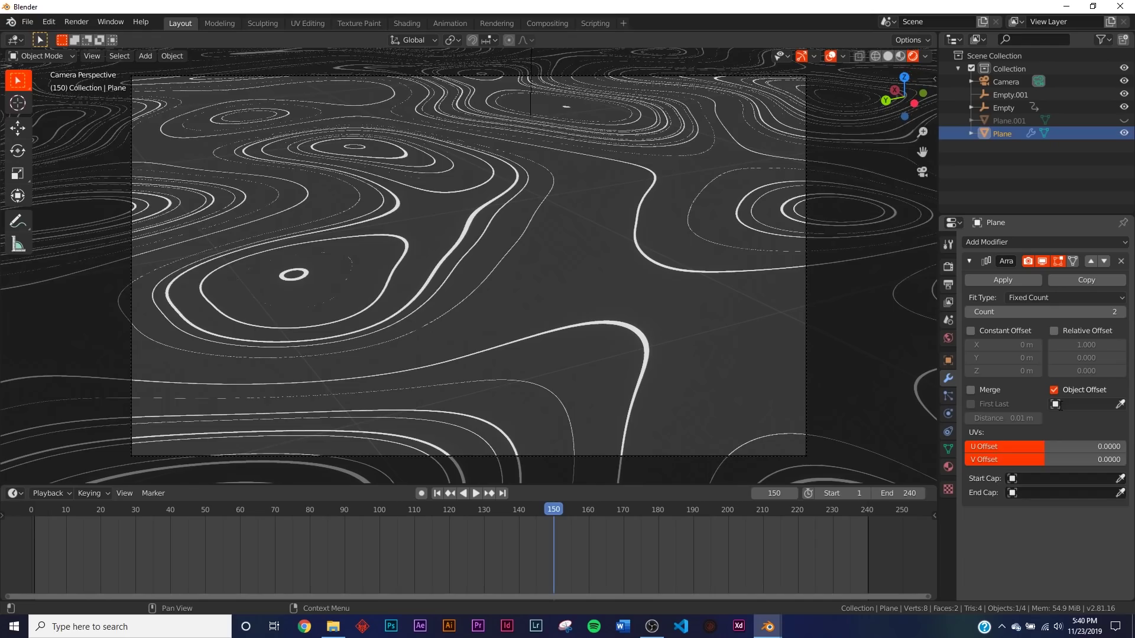
click(1060, 404)
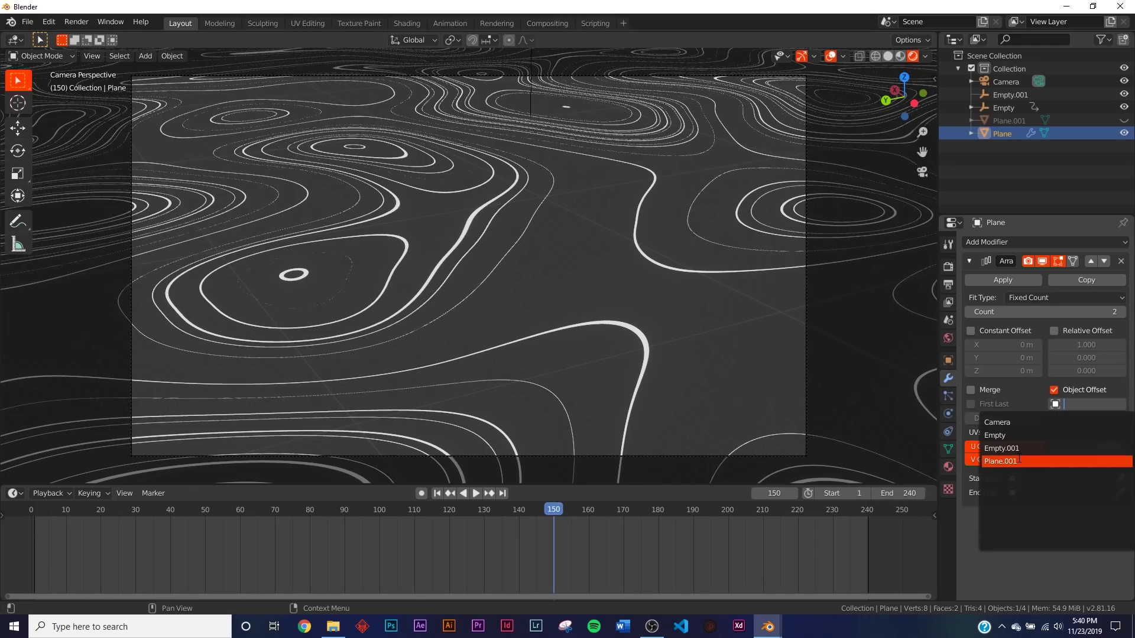
key(Return)
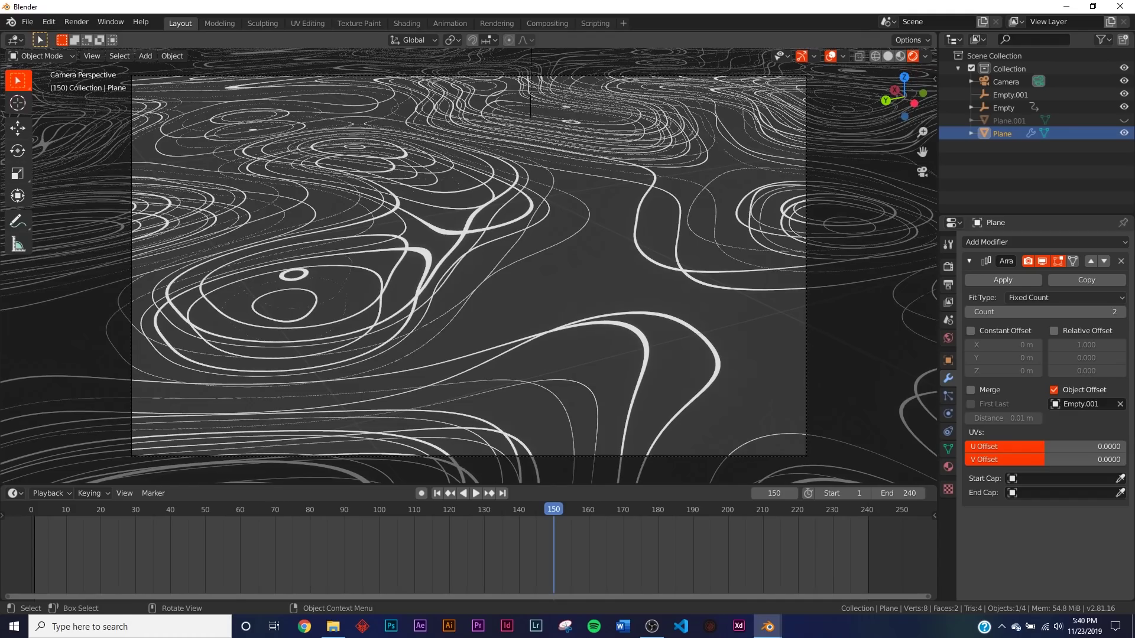
Select Empty.001 and set its Z location to 0.05 m
click(948, 361)
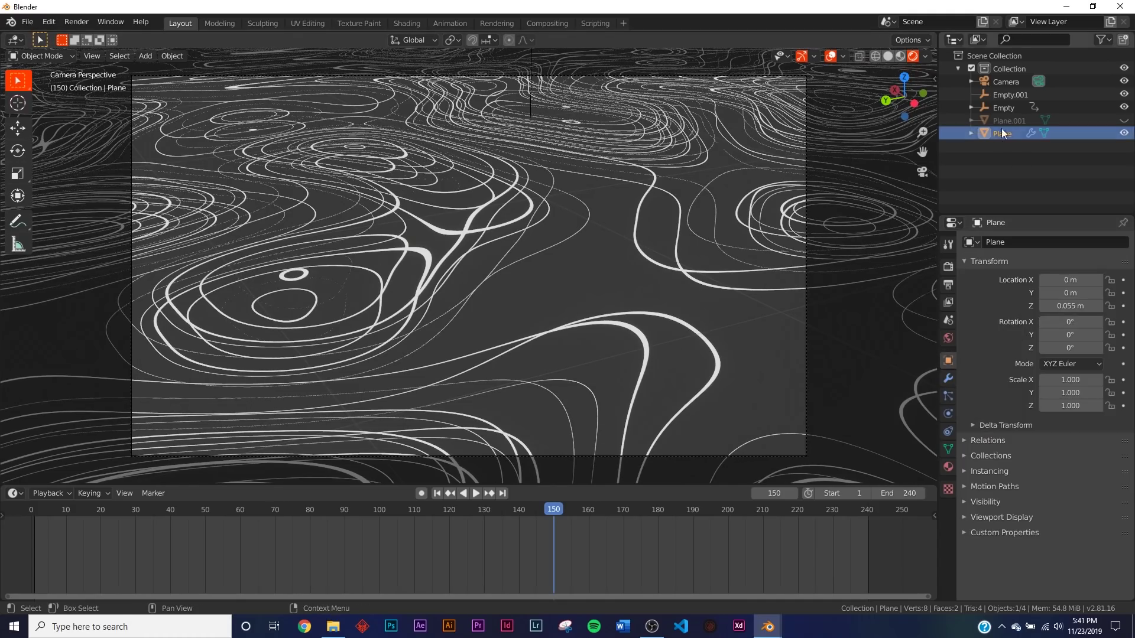
click(1009, 96)
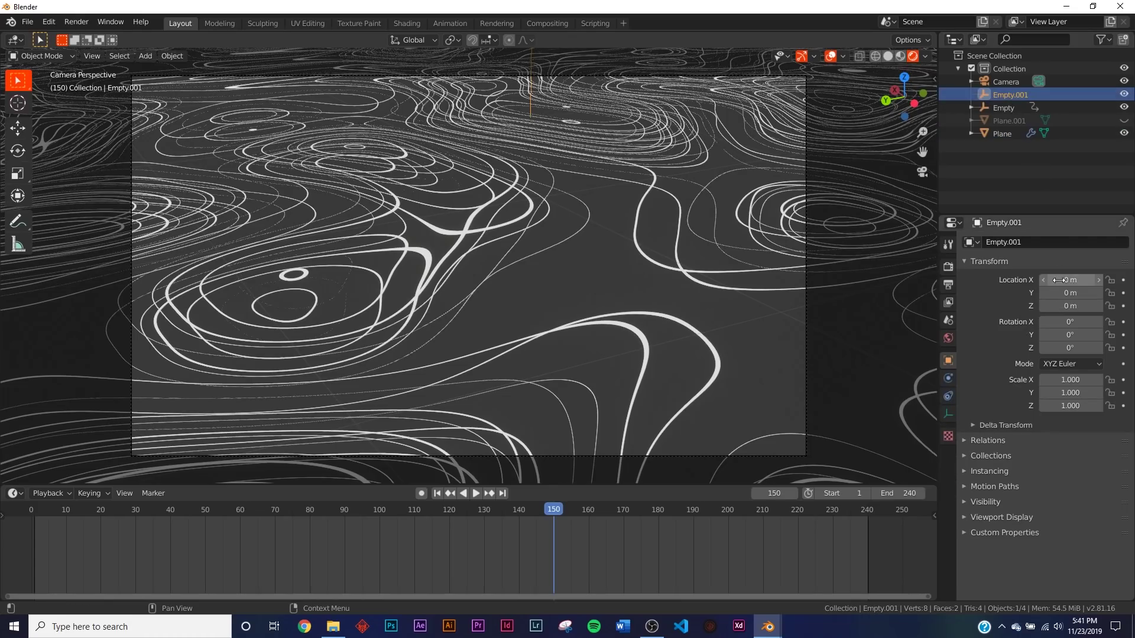
click(1074, 305)
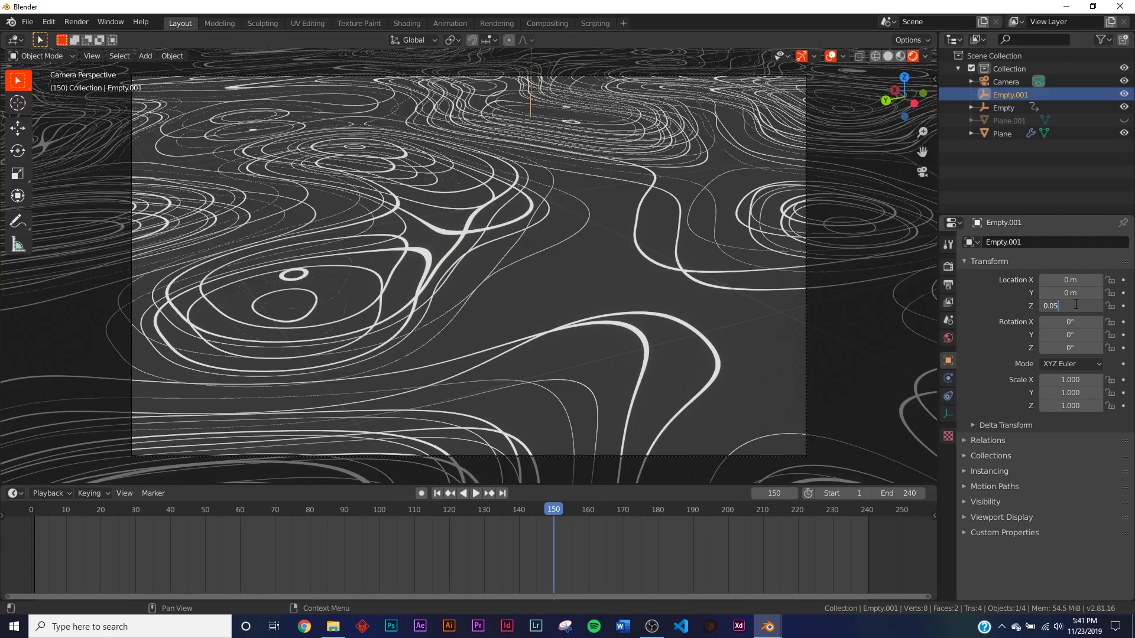
text(0.05)
key(Return)
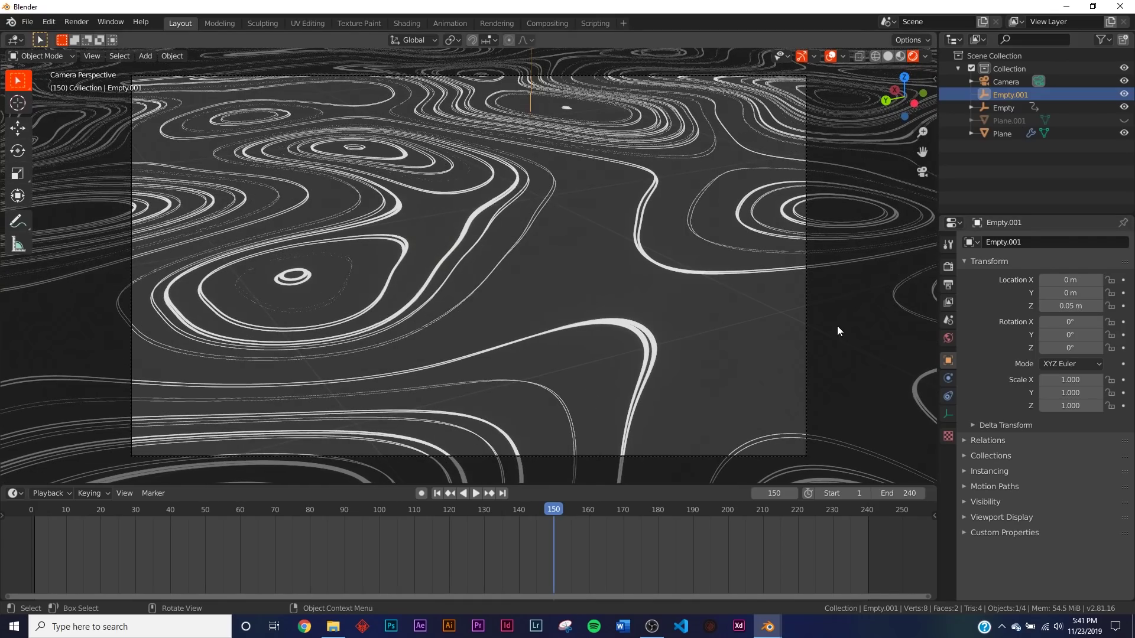
Select the line plane and open its Array modifier's count for editing
click(1002, 134)
click(948, 378)
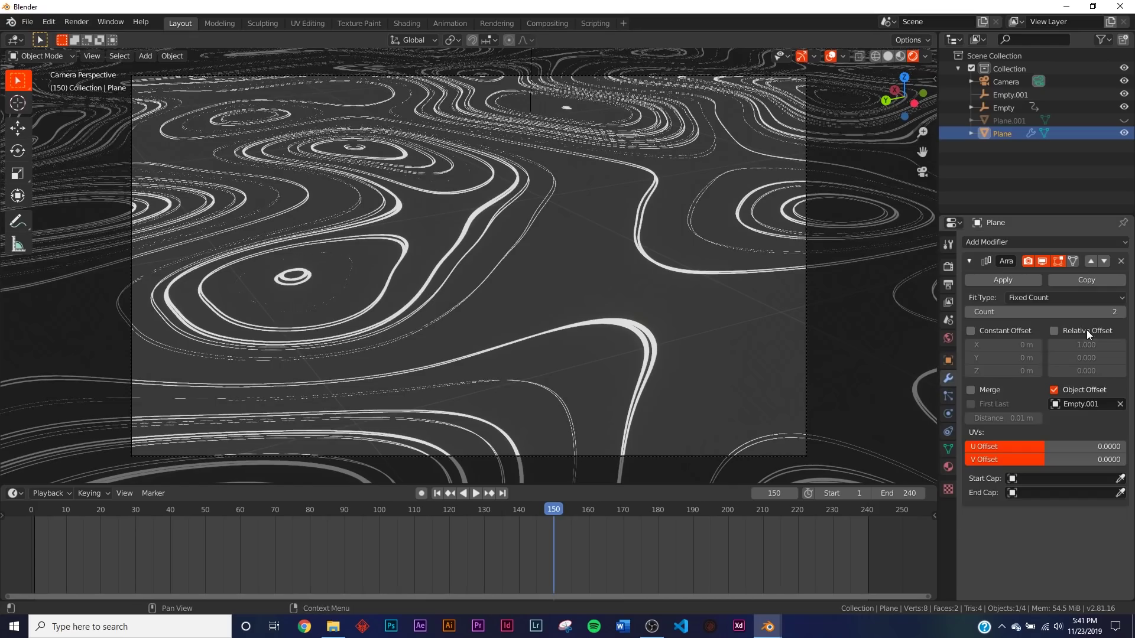
click(1086, 316)
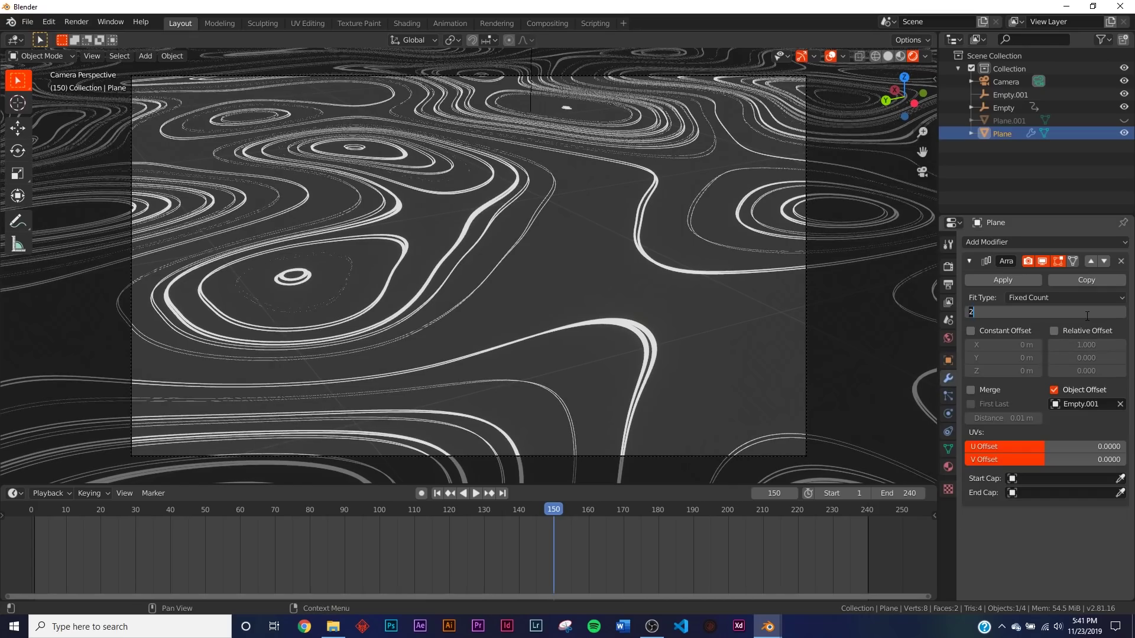
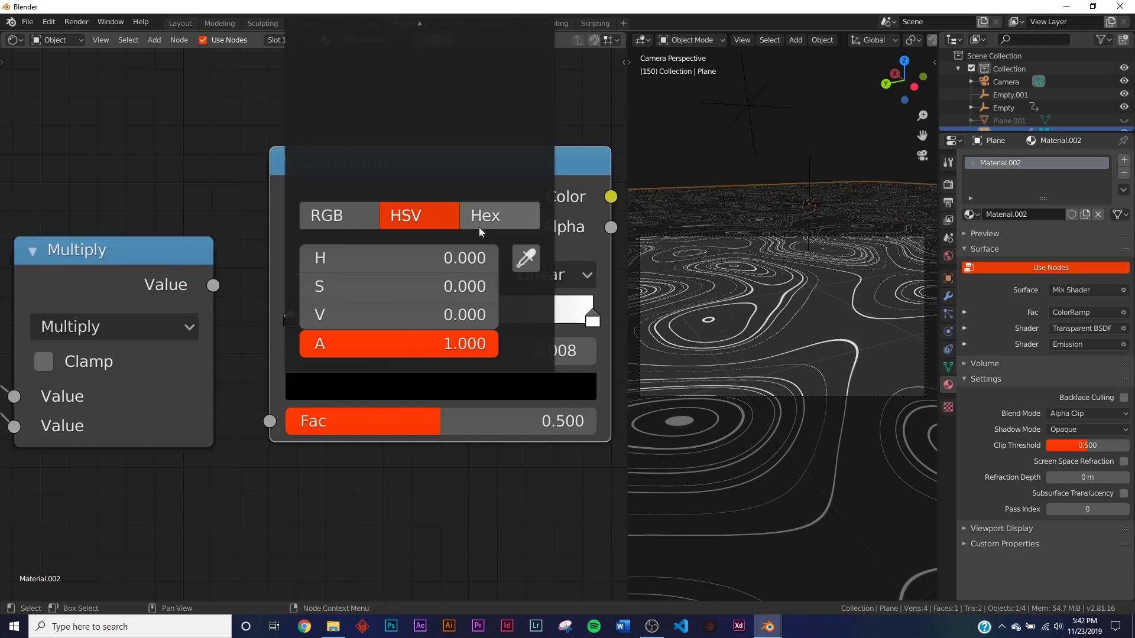
Set the new ColorRamp's first stop to magenta (hue 0.843) and its last stop to blue (hue 0.553), both fully saturated
scroll(473, 449, down, 3)
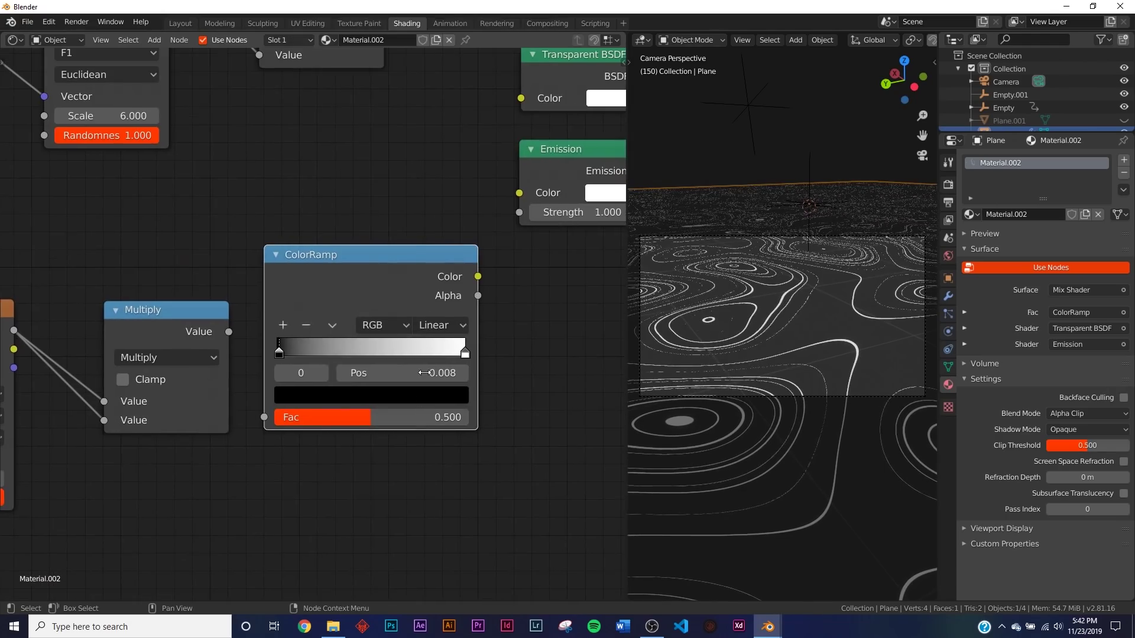
click(421, 394)
click(427, 141)
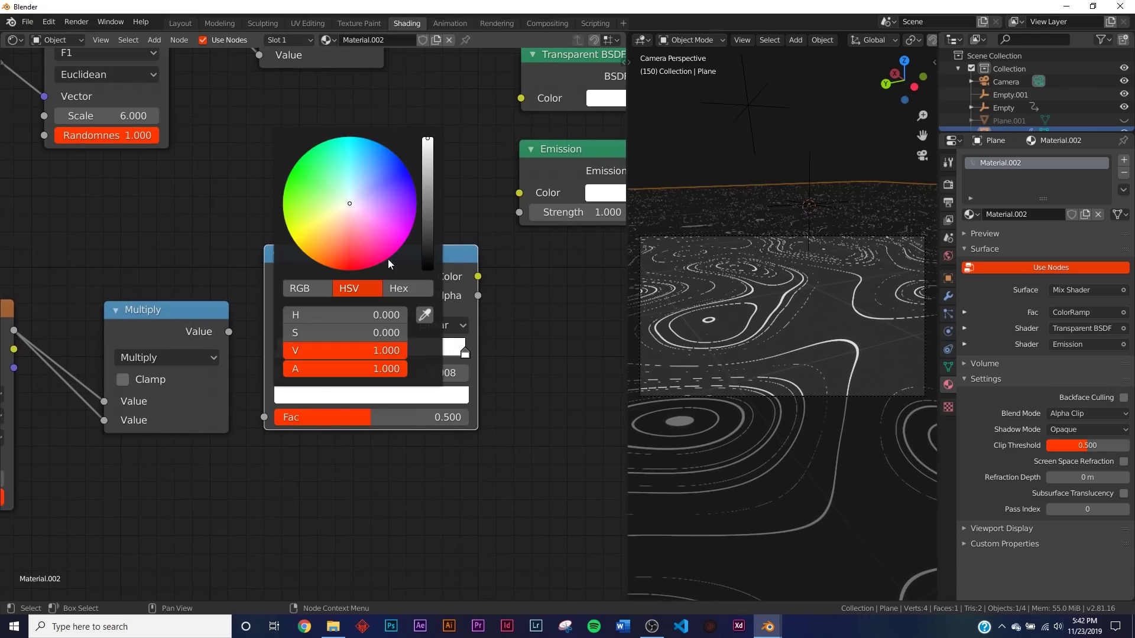
click(313, 396)
click(385, 253)
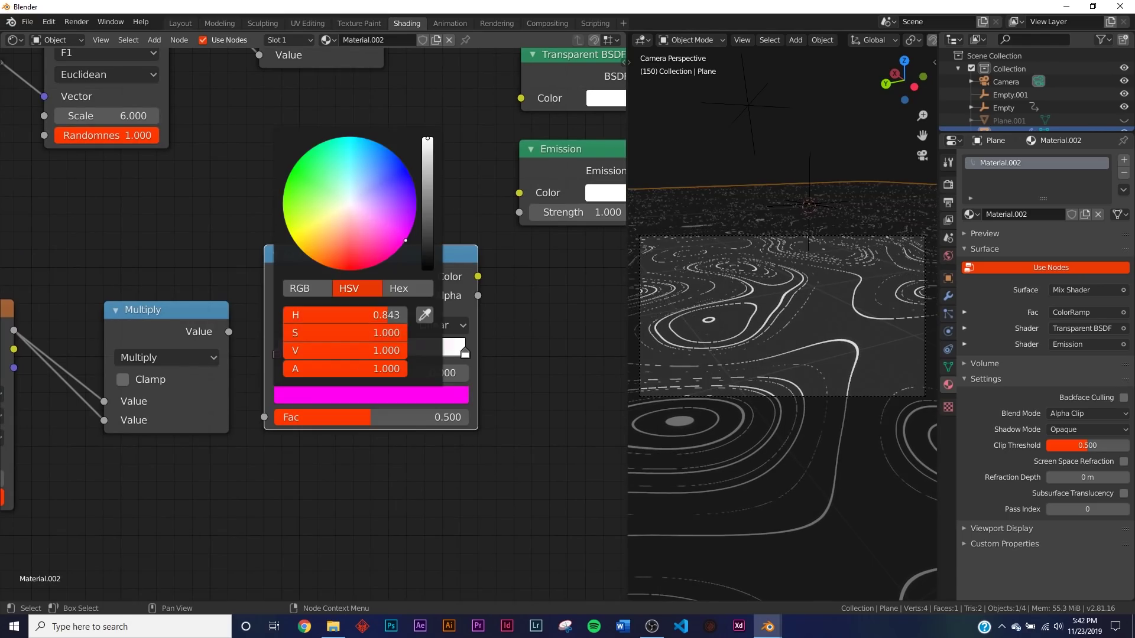
click(450, 402)
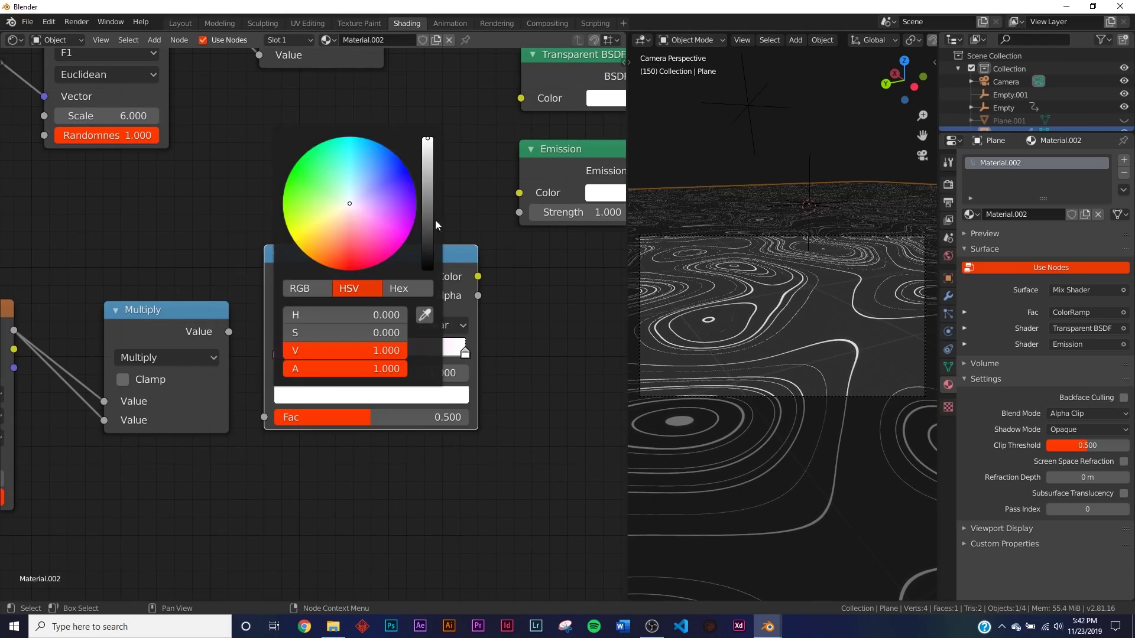
click(381, 396)
drag(373, 161, 379, 136)
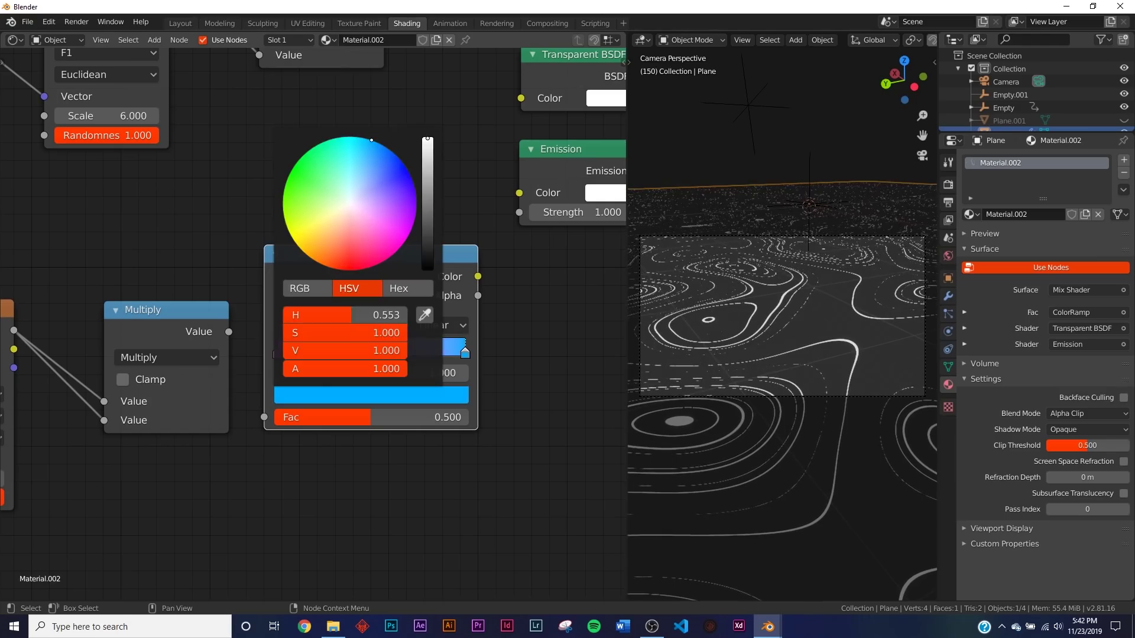
click(426, 395)
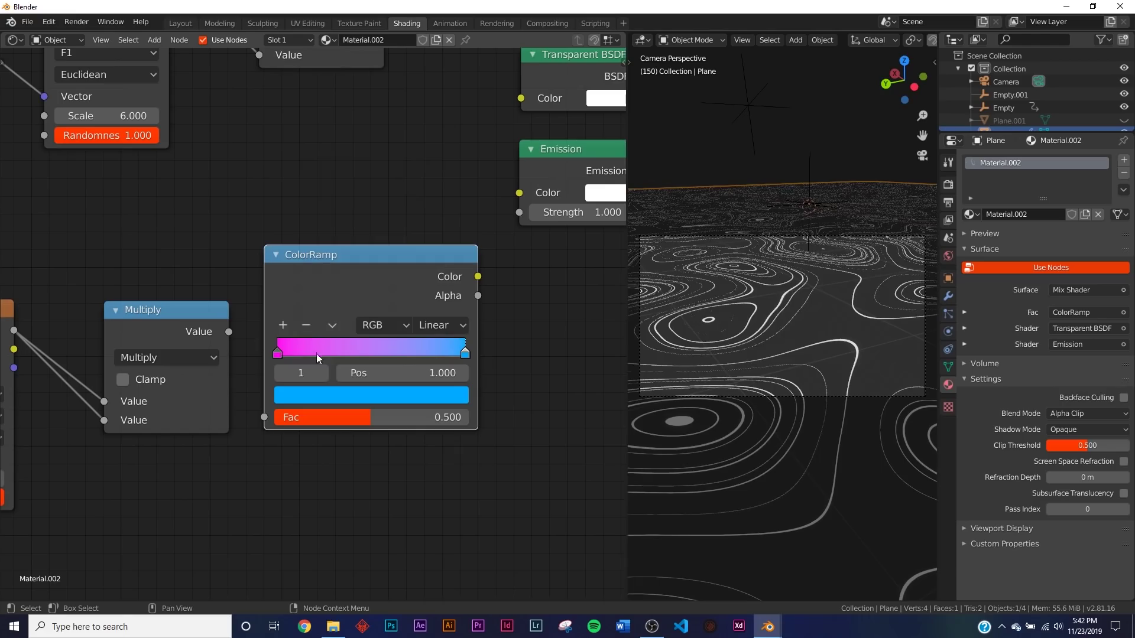
Connect the Multiply node's value to the ColorRamp's Fac and the ColorRamp's color to the Emission color
drag(229, 331, 264, 417)
drag(478, 276, 518, 192)
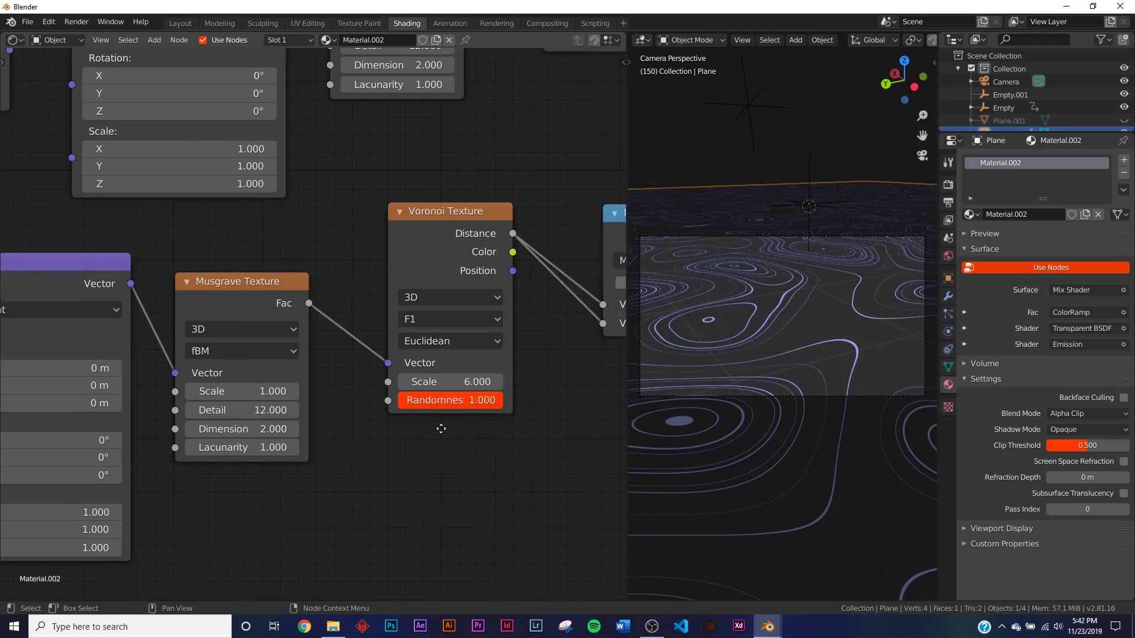
Set the scale of the Voronoi Texture feeding the color Multiply node to 2
middle_drag(440, 425, 409, 420)
click(431, 373)
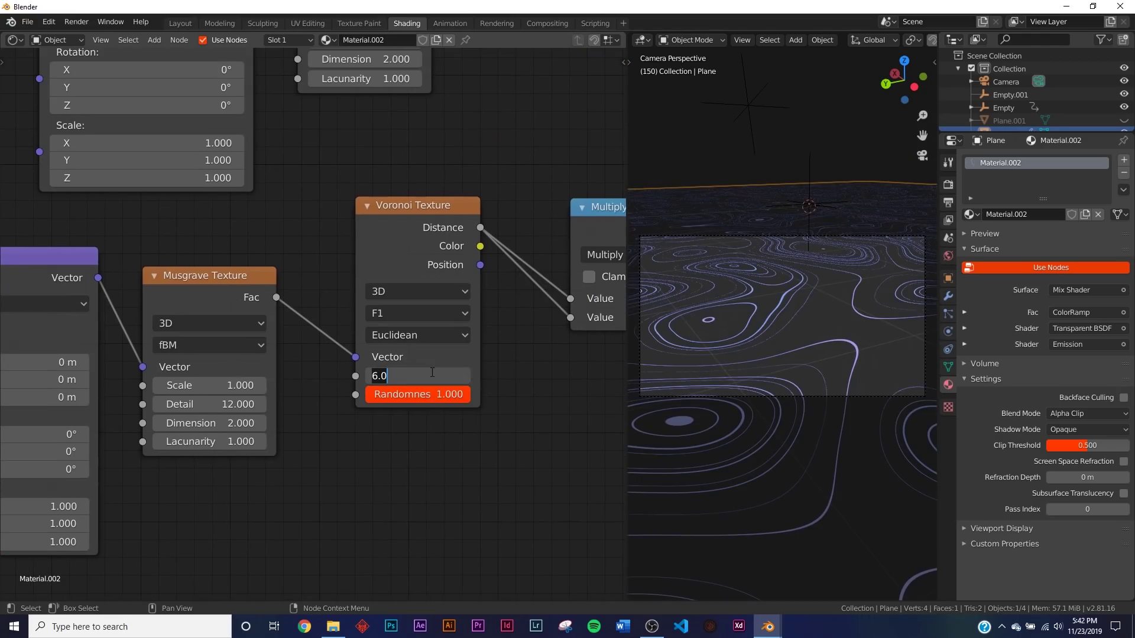
text(2)
key(Return)
Move the ColorRamp's magenta stop to position 0.100 and its blue stop to 0.340
middle_drag(435, 349, 287, 377)
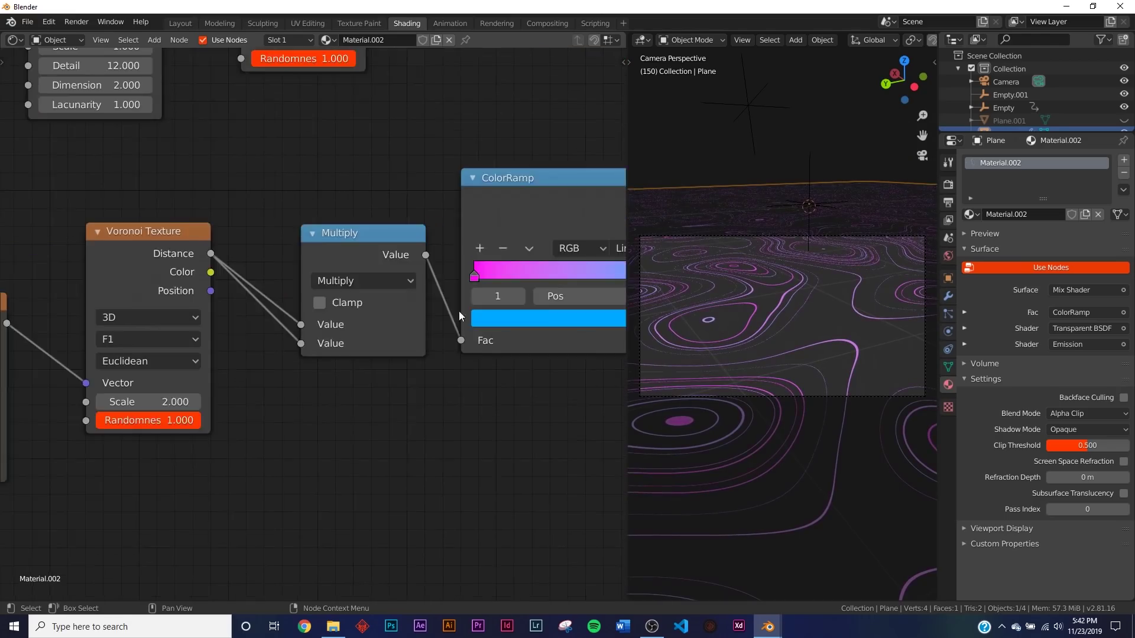
middle_drag(593, 295, 420, 312)
drag(424, 298, 444, 299)
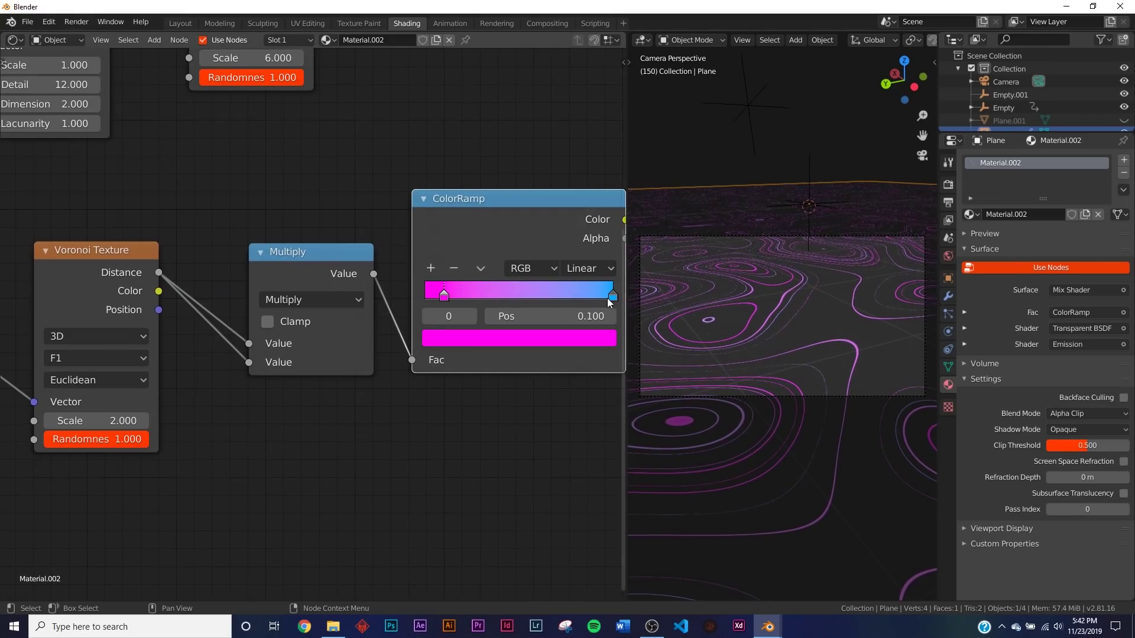
drag(587, 295, 481, 294)
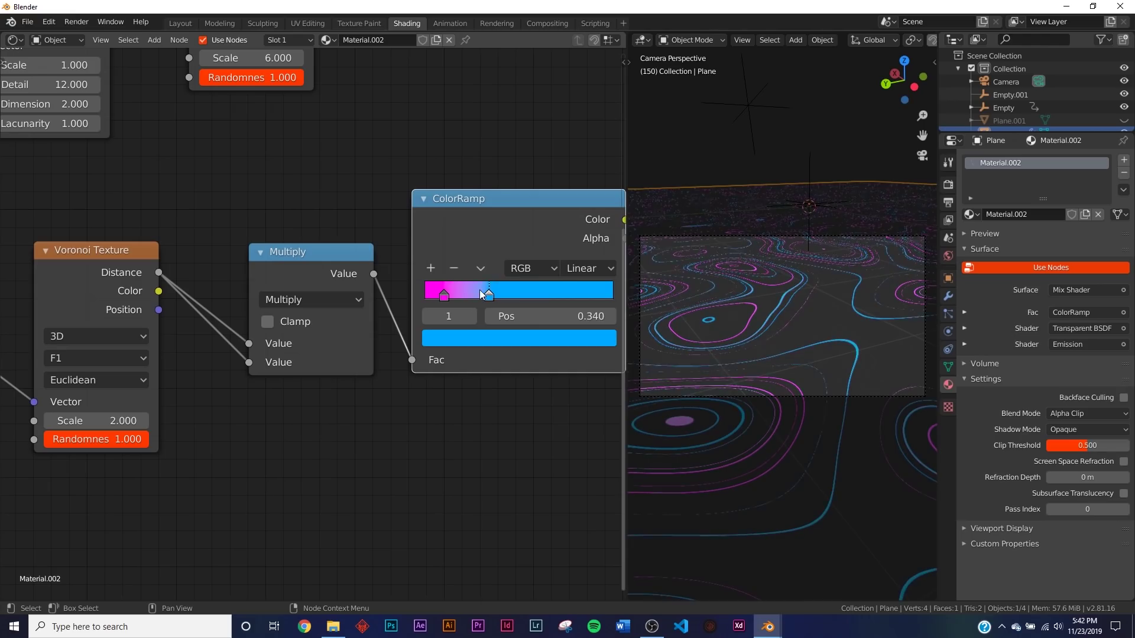
Set the Emission shader's strength to 2.4
middle_drag(468, 271, 303, 348)
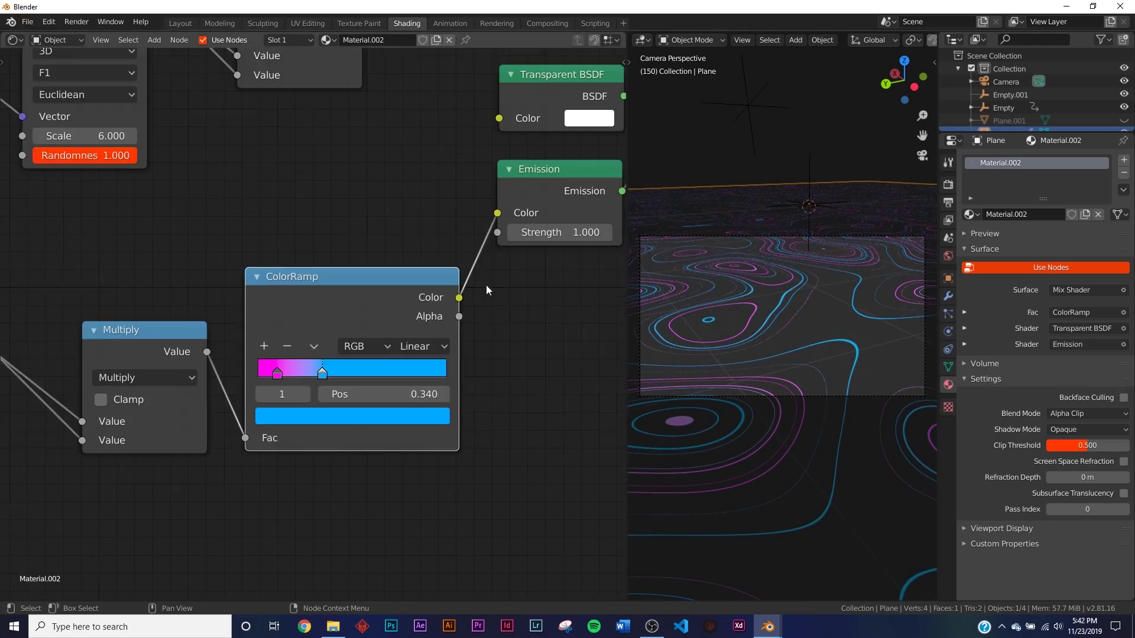
middle_drag(488, 289, 385, 302)
click(453, 242)
text(2.4)
key(Return)
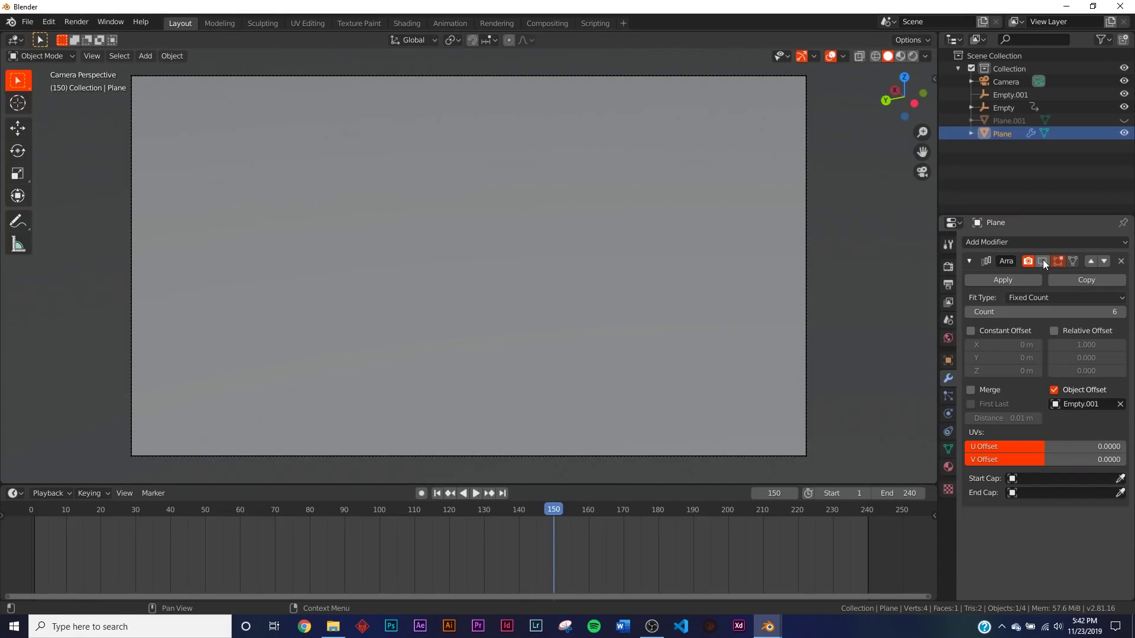
Enable the Array modifier's viewport display and preview the line plane in rendered shading at frame 69
click(1042, 261)
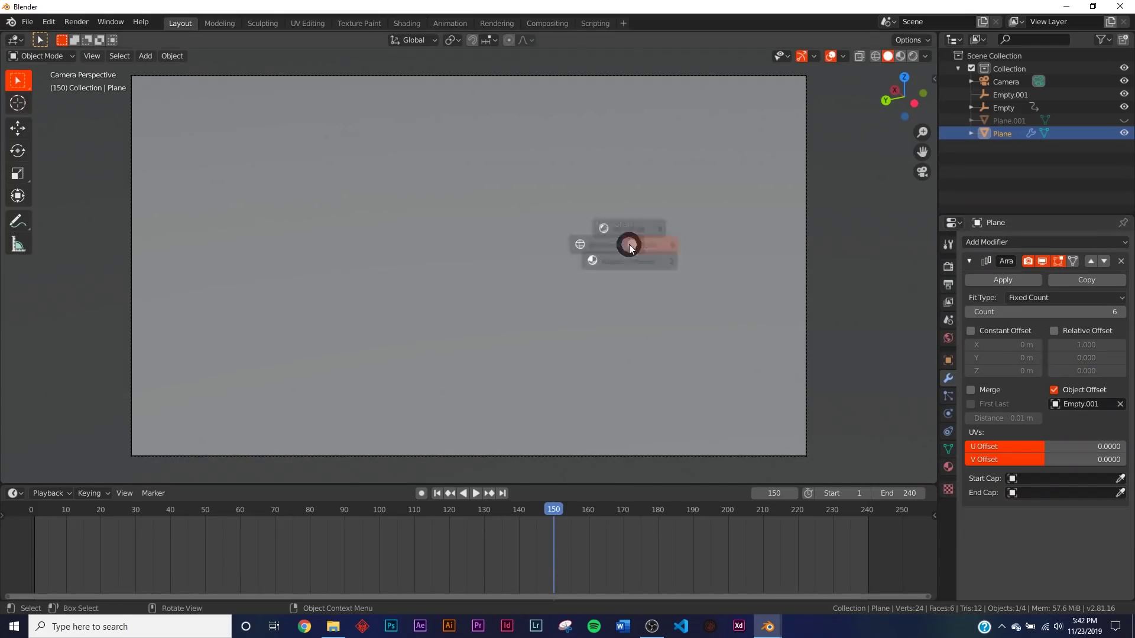
key(z)
click(625, 176)
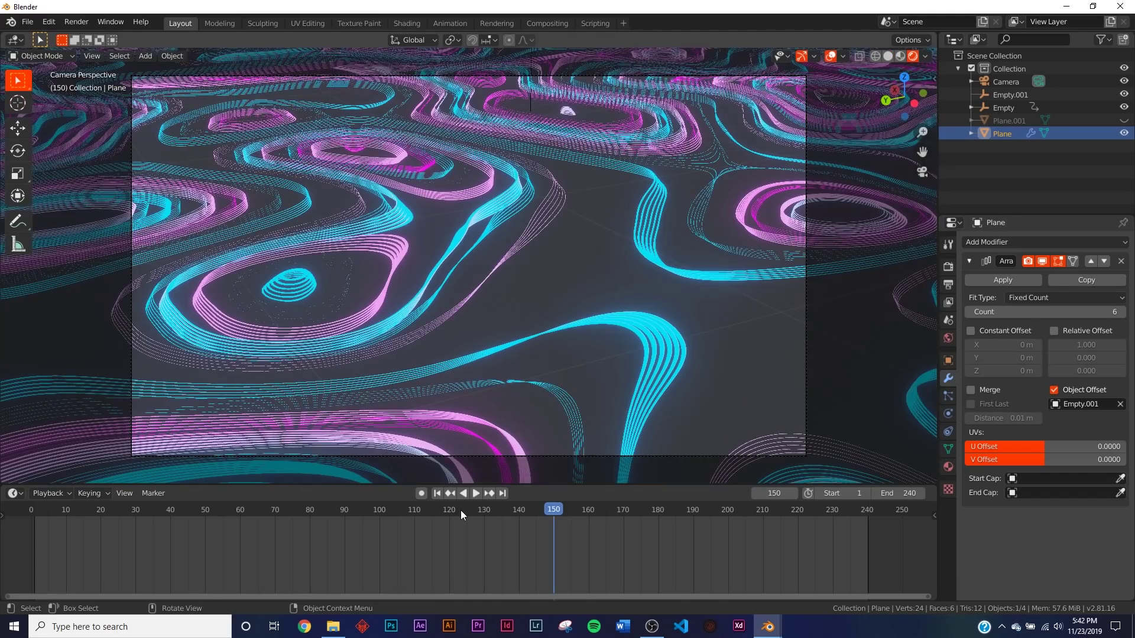
click(270, 512)
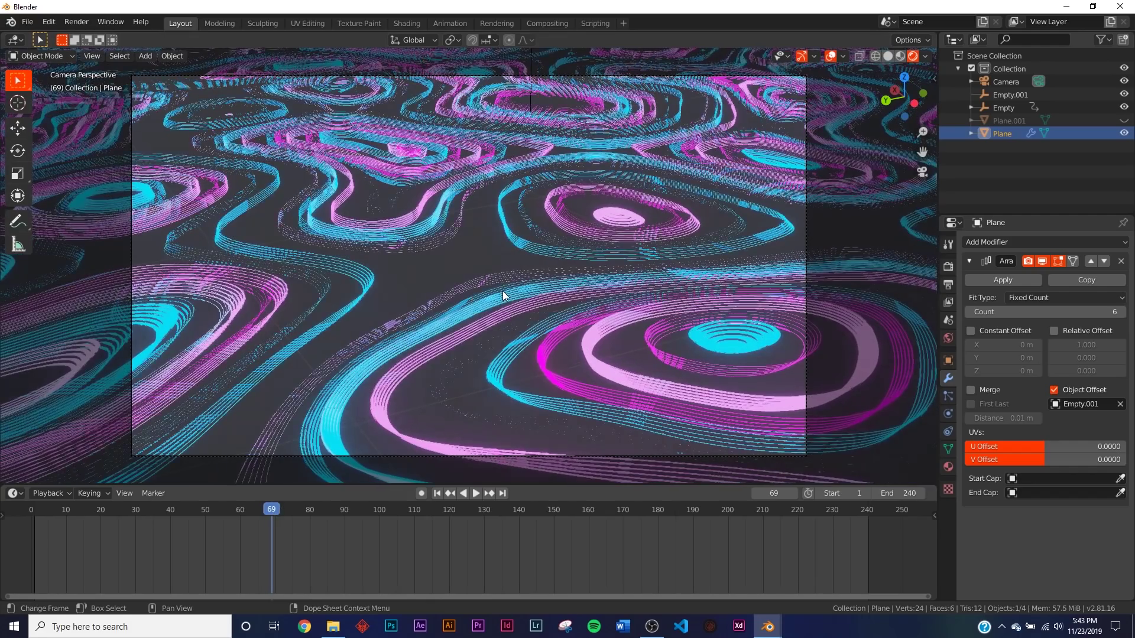
Switch to solid shading outside the camera view, unhide Plane.001 and hide the line plane
key(shift+z)
key(z)
click(643, 315)
key(KP_0)
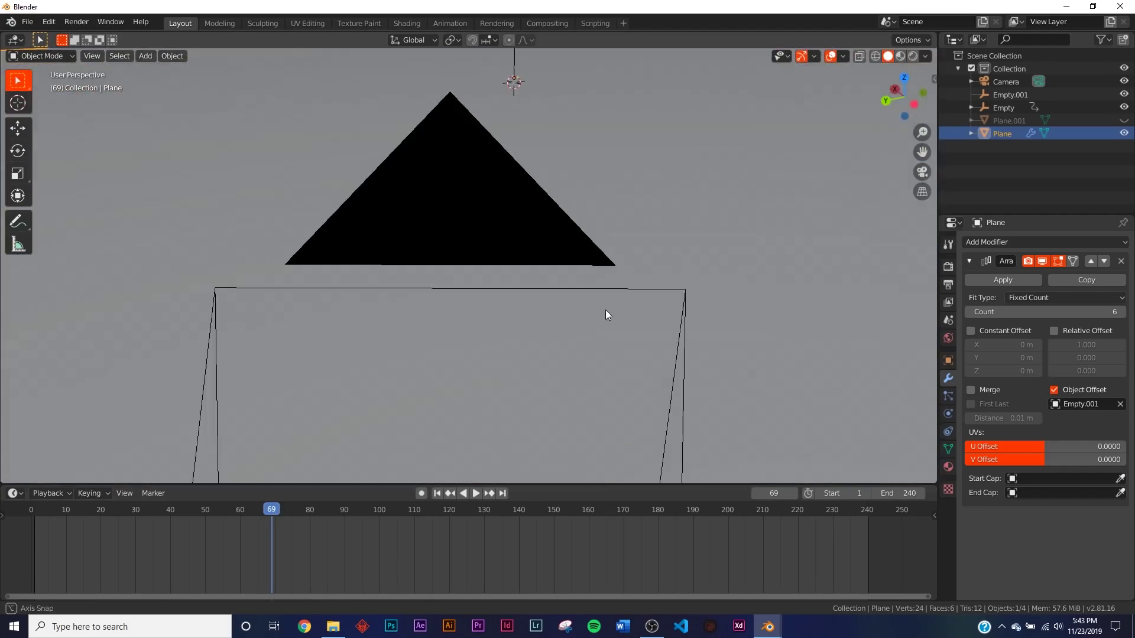
key(KP_0)
middle_drag(821, 337, 656, 290)
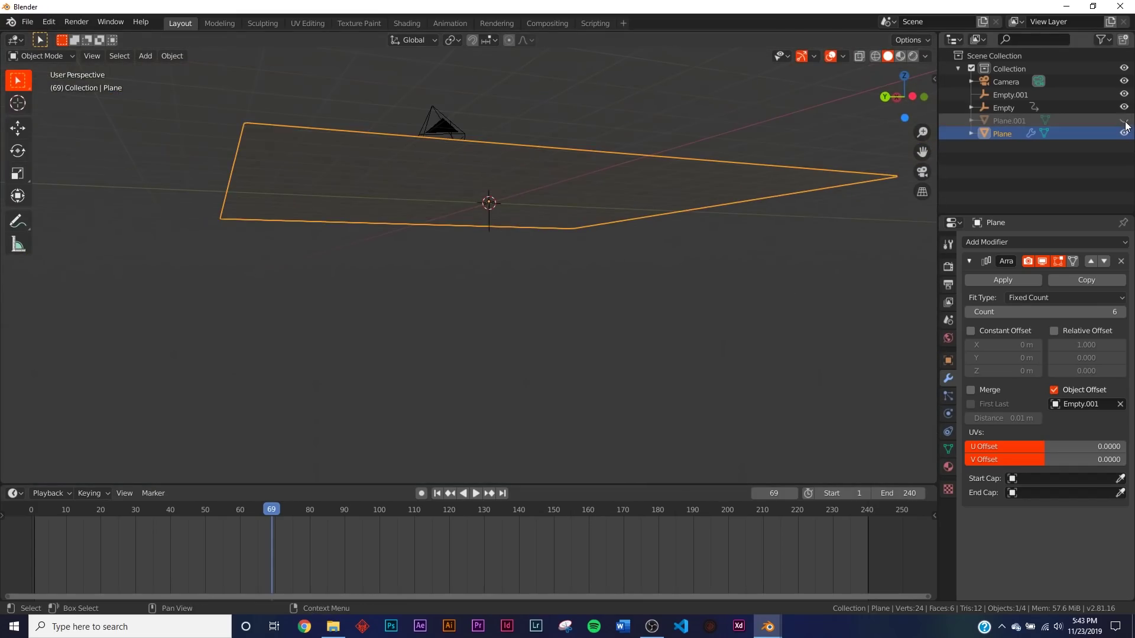
click(1123, 121)
middle_drag(752, 229, 682, 235)
key(h)
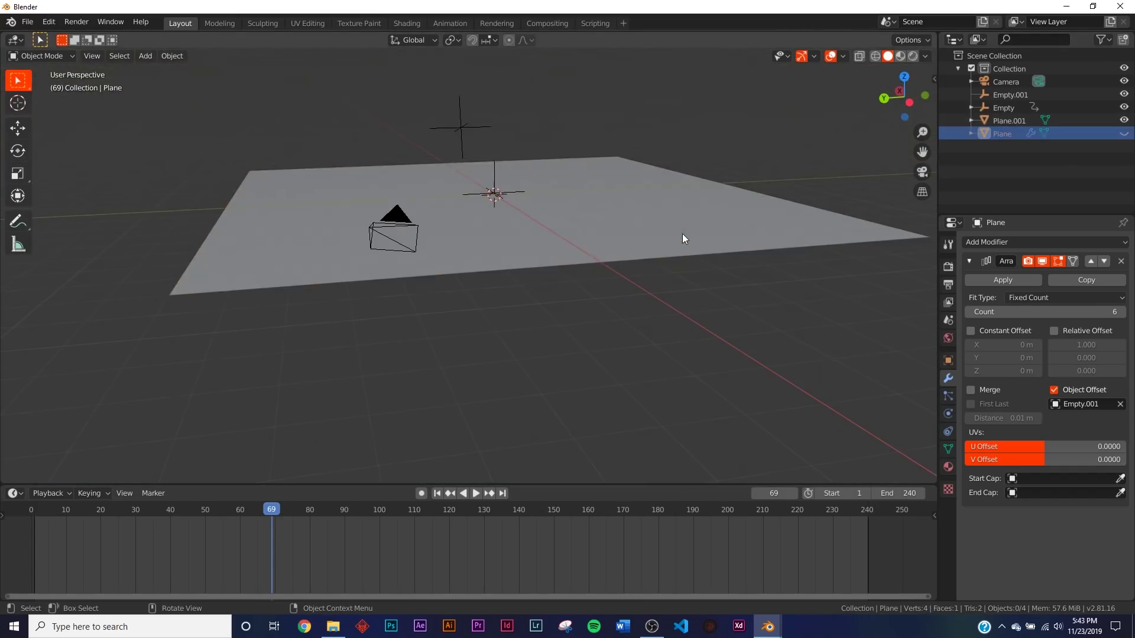
Select Plane.001 and return to the camera view in solid shading
click(638, 264)
key(KP_0)
key(z)
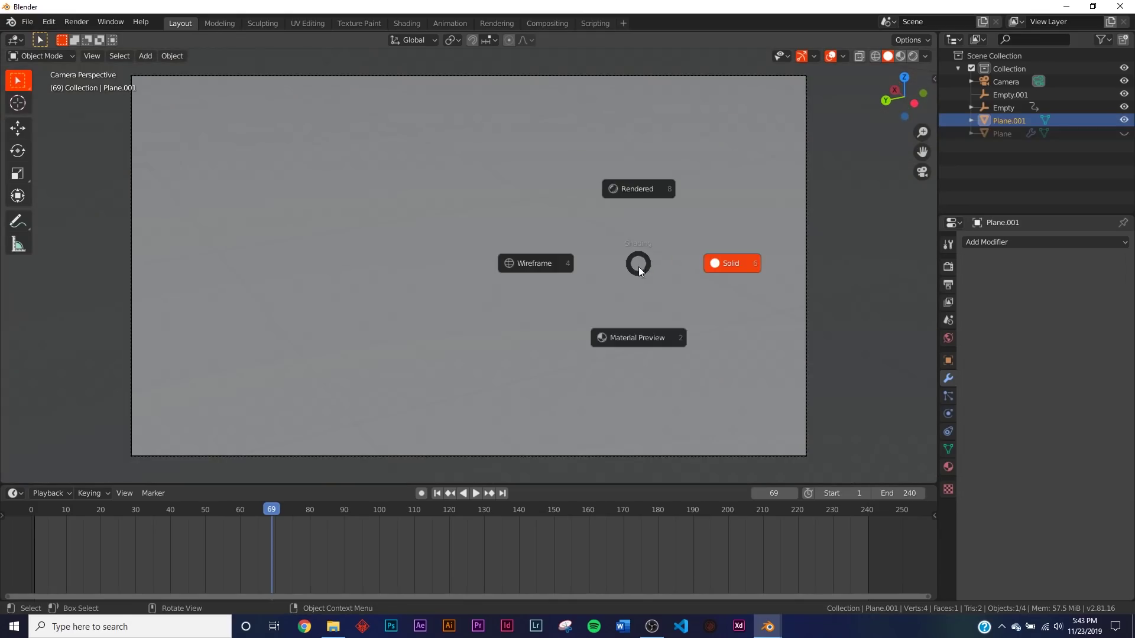
click(742, 262)
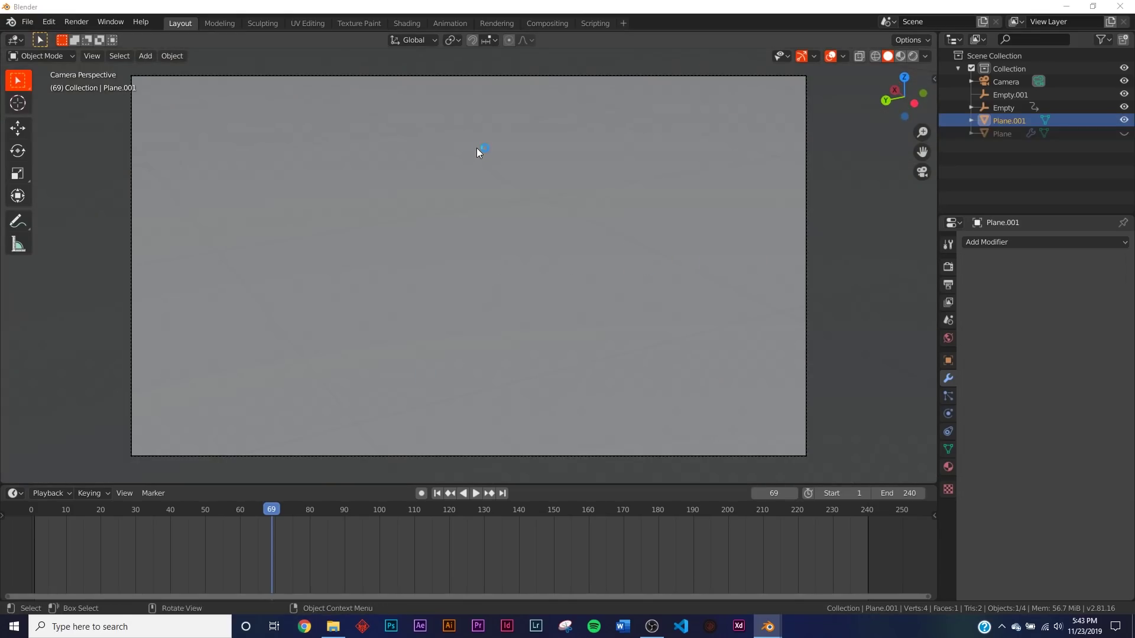
Switch to the browser to examine the reference neon bands animation on Instagram, then return to Blender
key(alt+Tab)
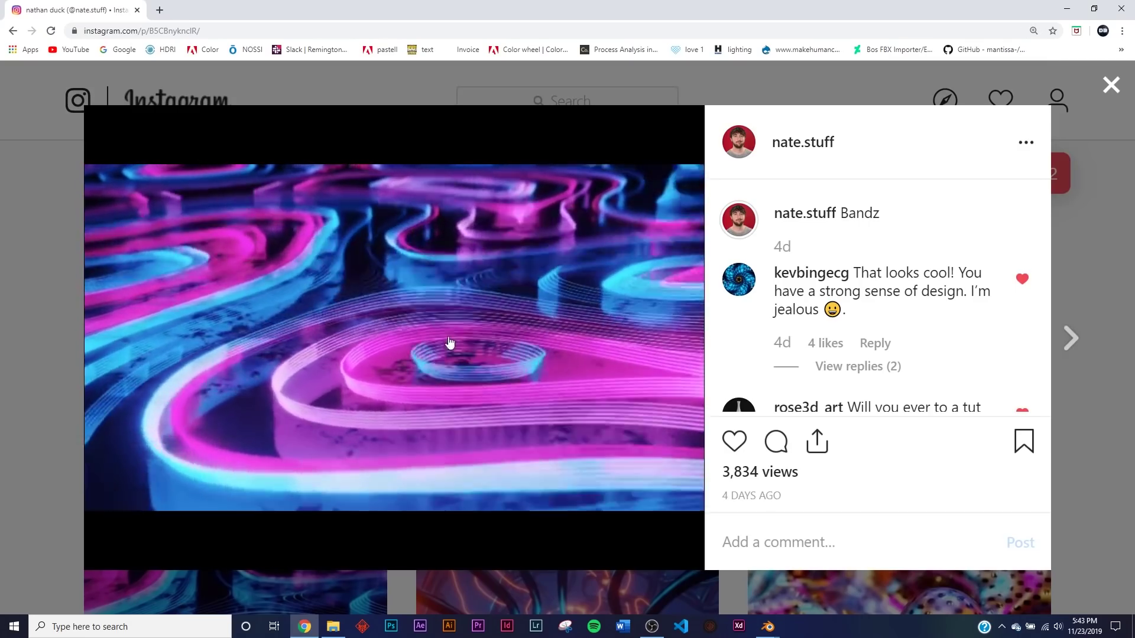
key(alt+Tab)
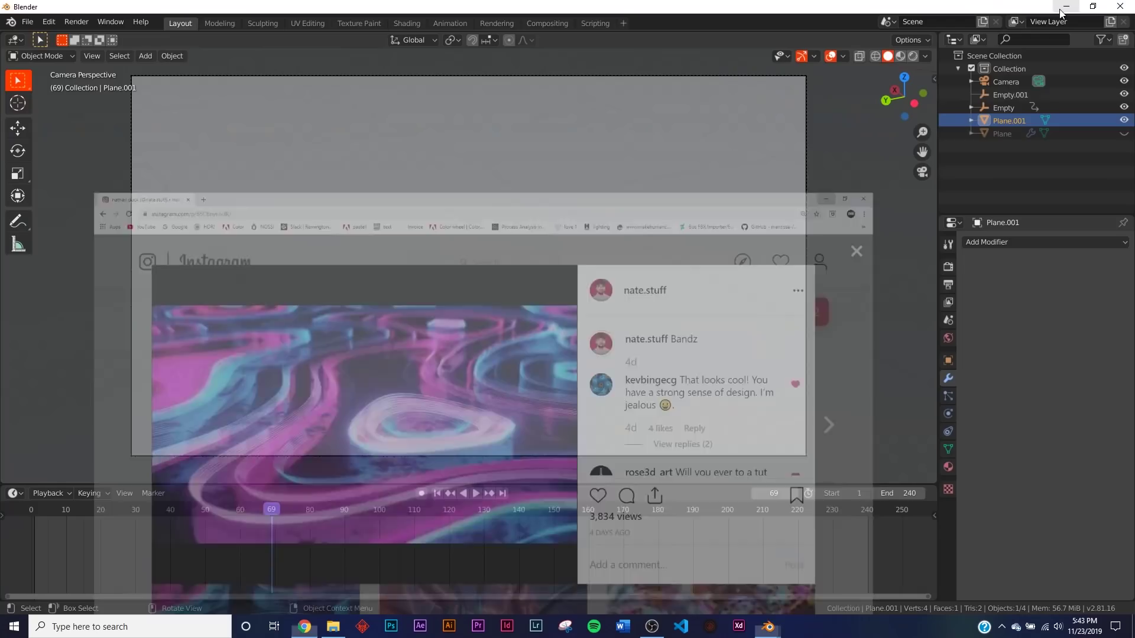
Create a new material on Plane.001 with Metallic at 1.000 and a darker grey base color
click(417, 24)
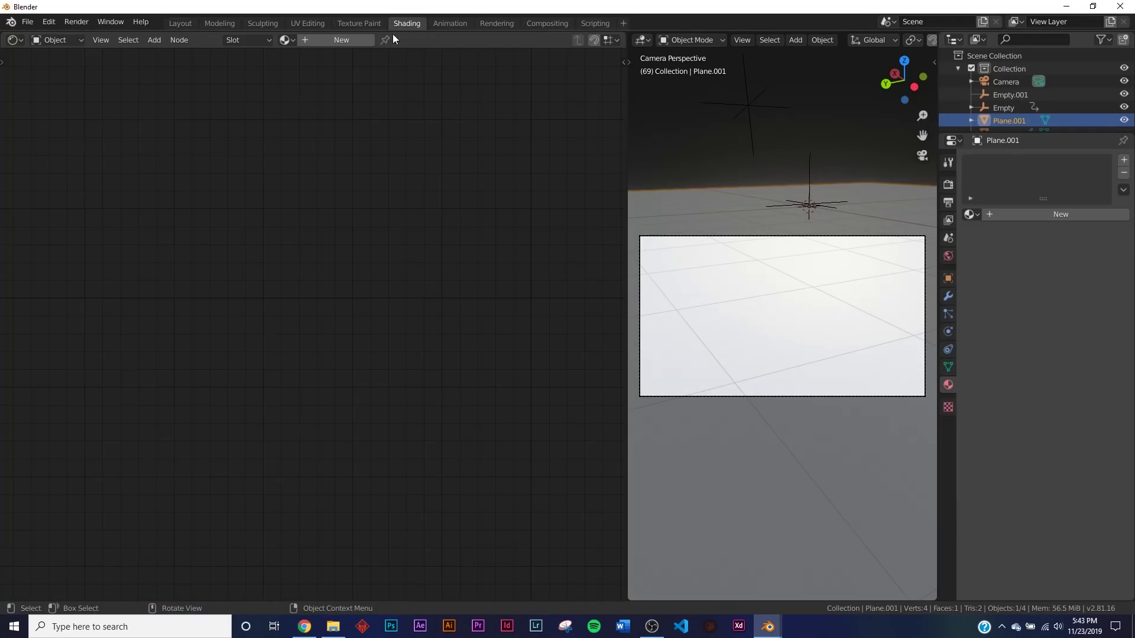
click(320, 42)
middle_drag(491, 305, 300, 350)
drag(410, 257, 605, 256)
click(532, 177)
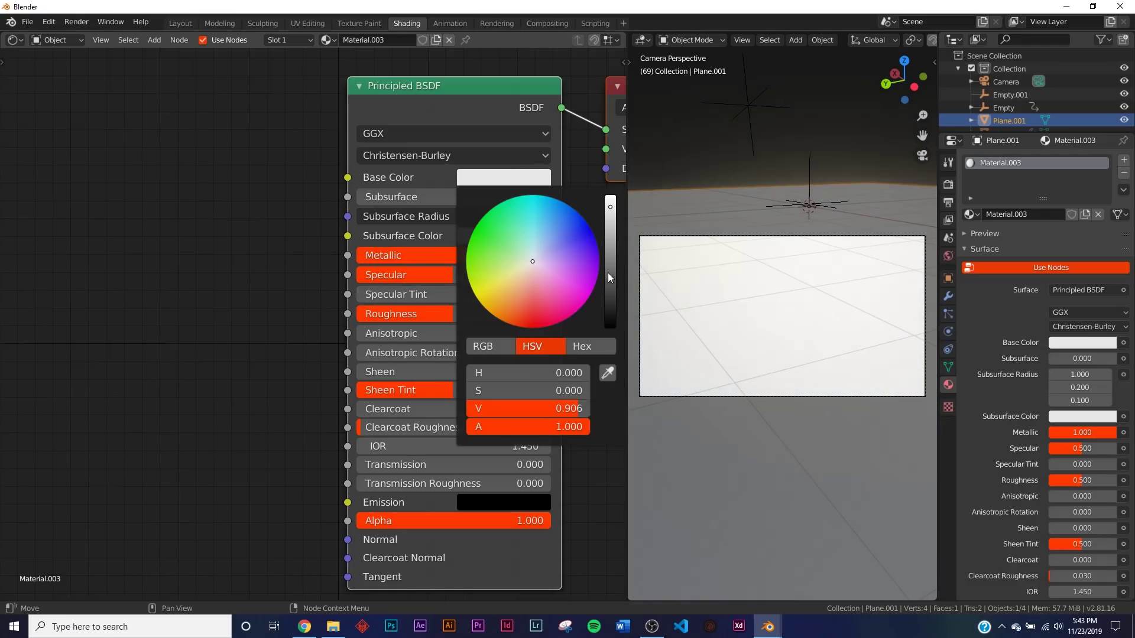
drag(609, 207, 610, 272)
key(shift+a)
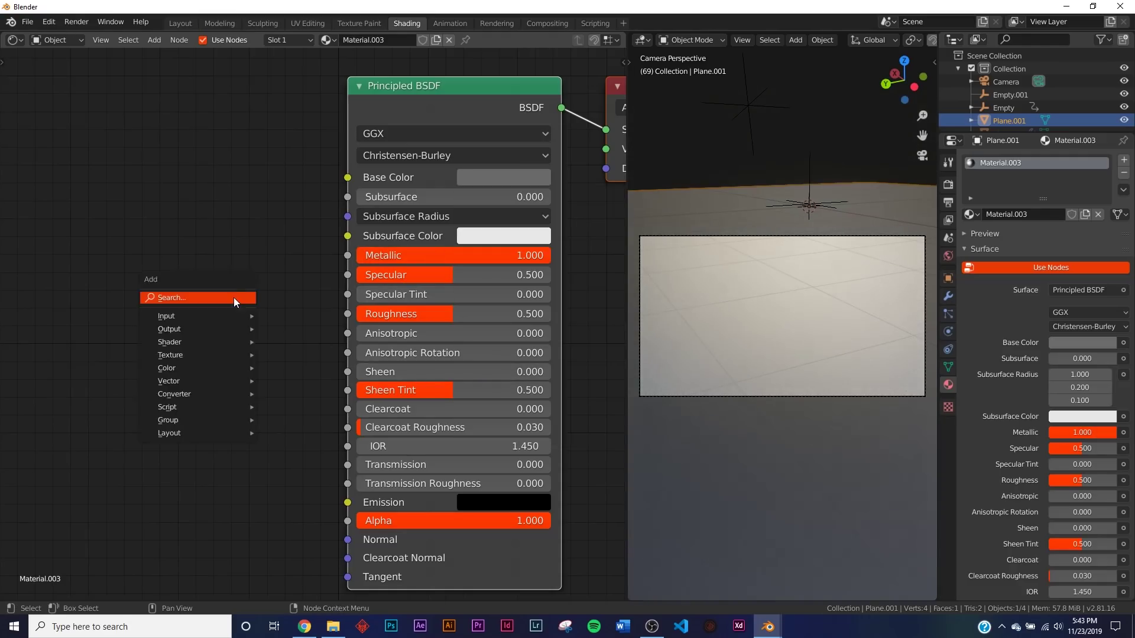
click(235, 299)
text(col)
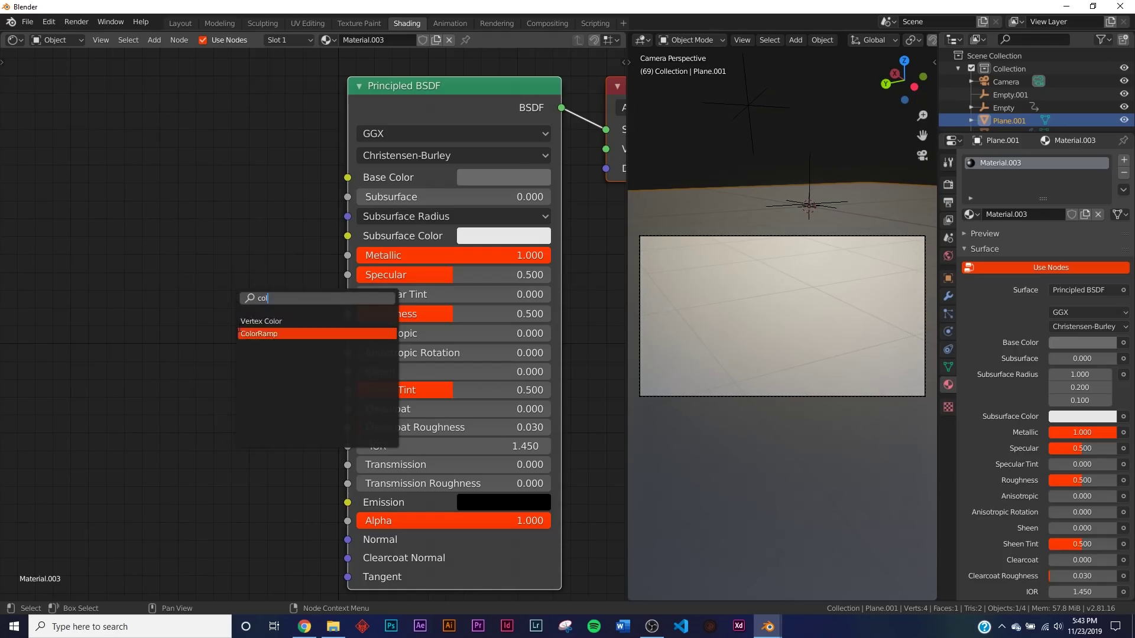
click(236, 323)
right_click(232, 322)
Add a ColorRamp node beside the Principled BSDF and connect its color to the Roughness input
key(shift+a)
click(187, 304)
text(col)
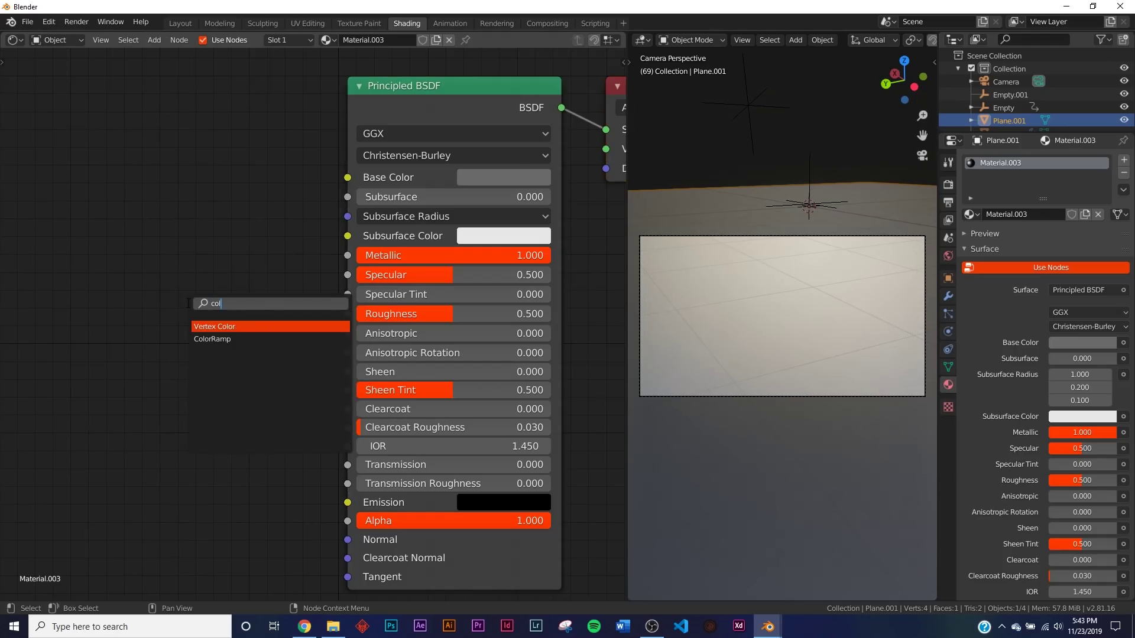
key(Down)
key(Return)
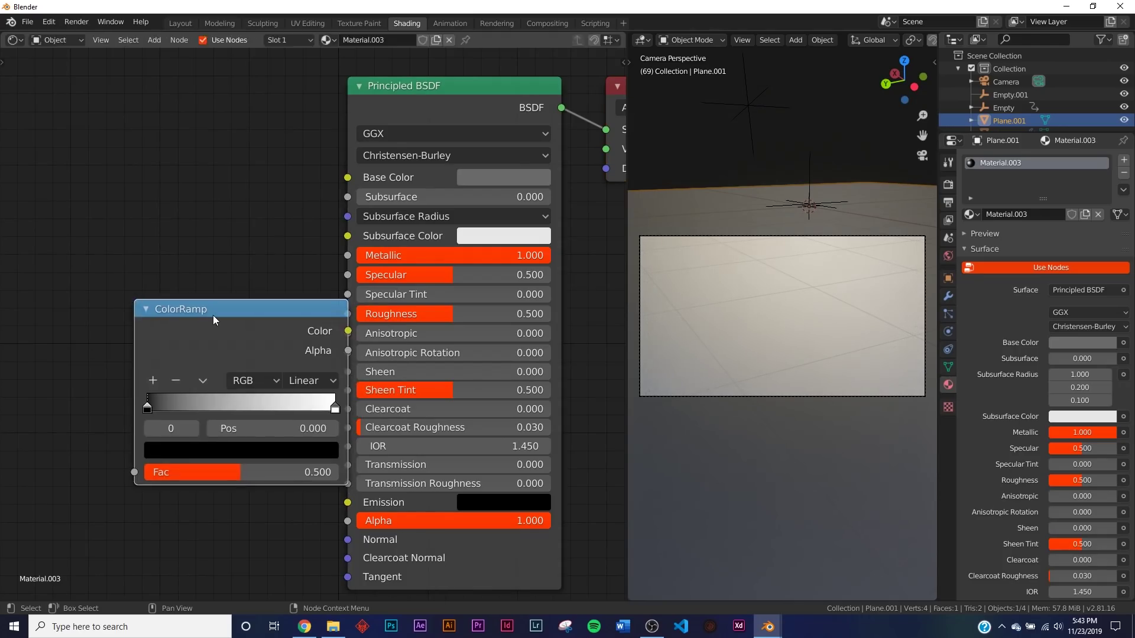
click(124, 304)
drag(265, 318, 348, 314)
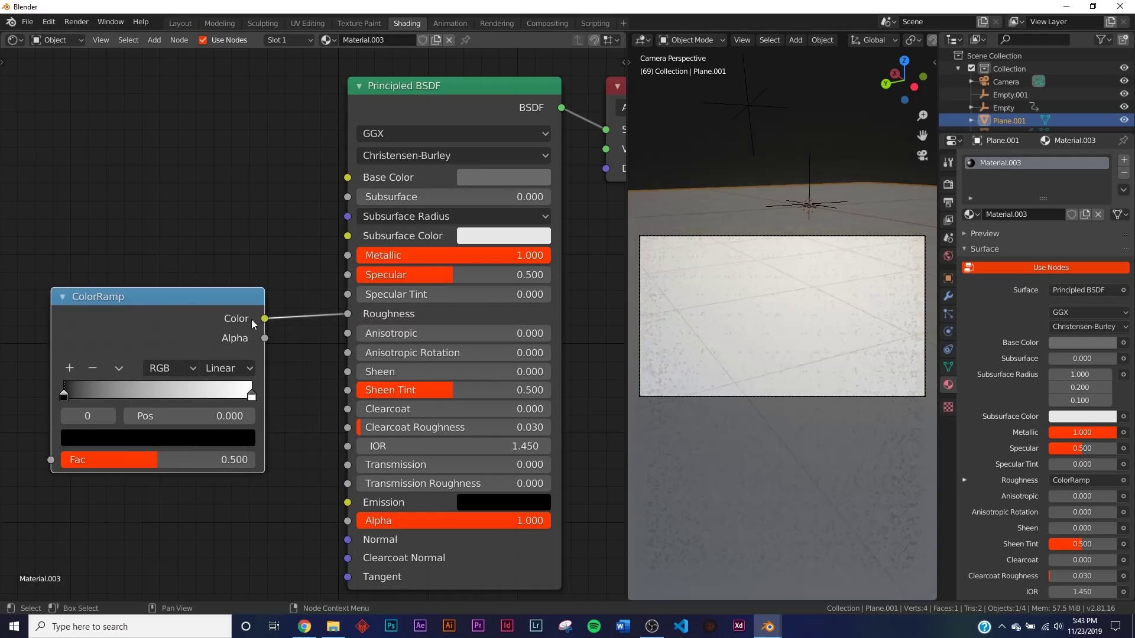
Add a Musgrave Texture node in front of the roughness ColorRamp
middle_drag(296, 361, 580, 355)
key(shift+a)
click(235, 355)
text(mus)
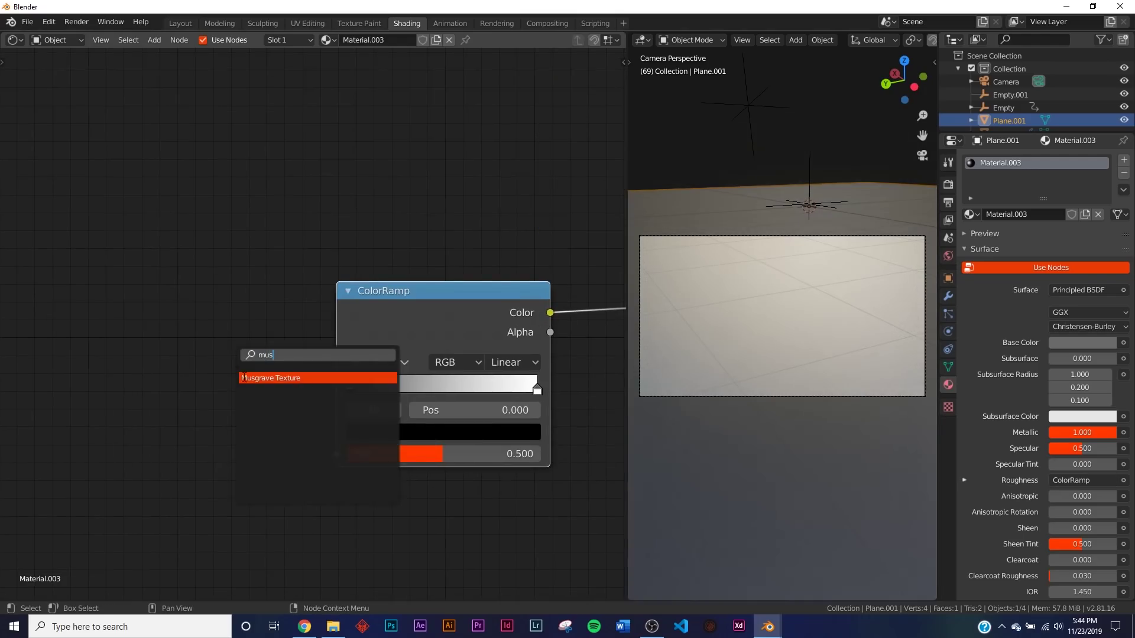
key(Return)
click(170, 358)
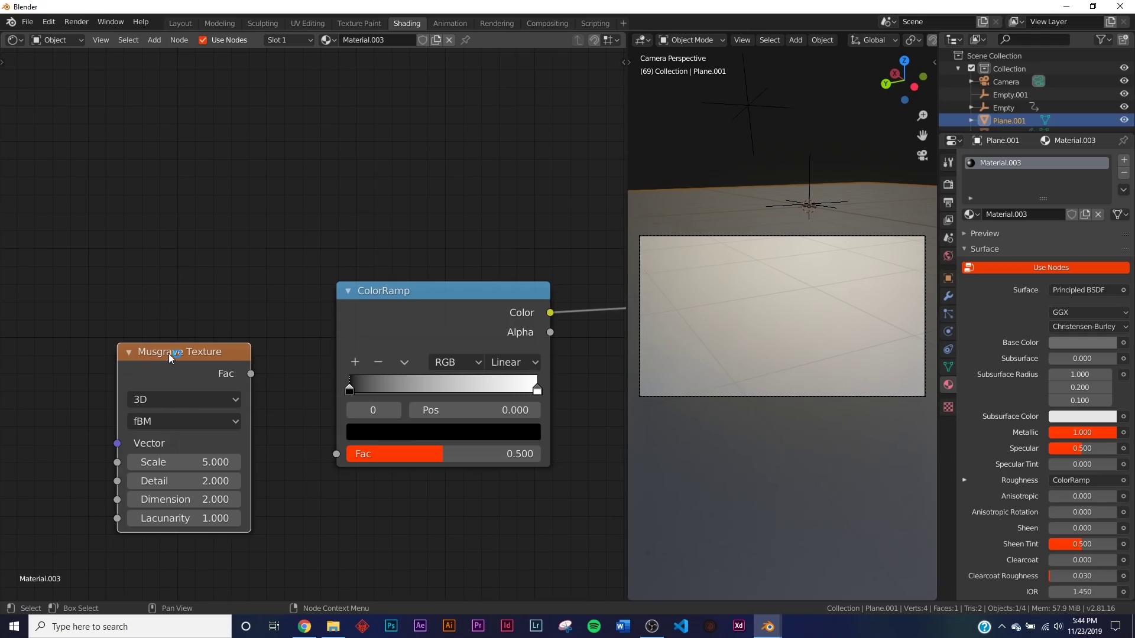
Add Mapping and Texture Coordinate nodes to the Musgrave Texture and rewire the coordinate output feeding the Mapping vector
key(ctrl+t)
middle_drag(175, 399, 372, 344)
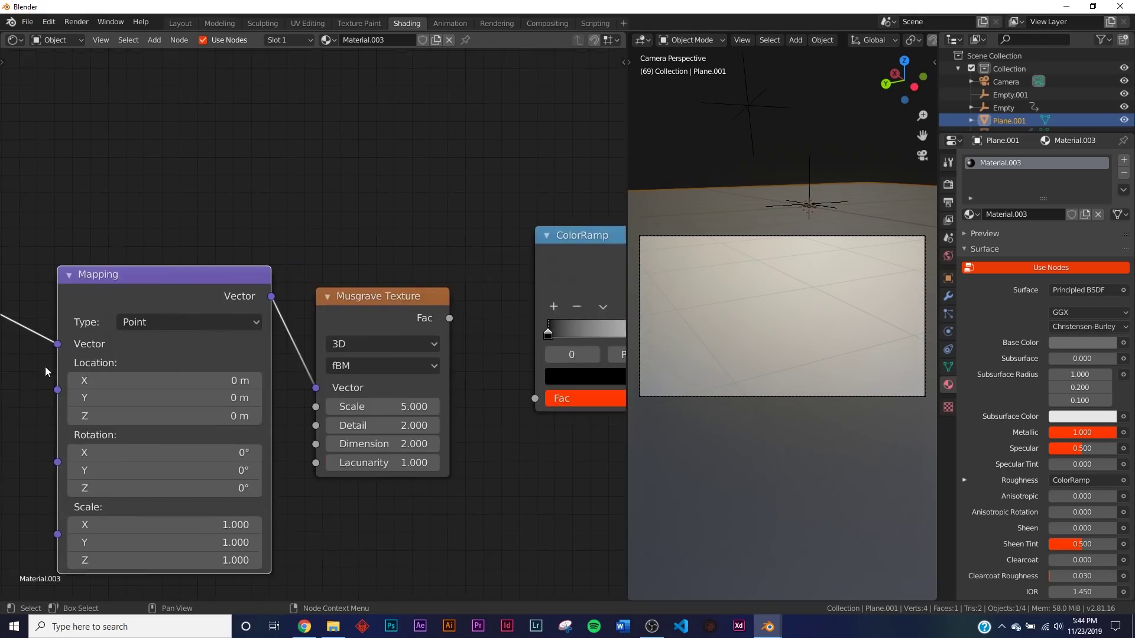
middle_drag(55, 360, 283, 349)
drag(223, 357, 290, 335)
Connect the Musgrave Texture's Fac to the ColorRamp's Fac and set the texture's scale to 3
middle_drag(534, 353, 269, 327)
drag(410, 281, 497, 360)
scroll(807, 422, up, 3)
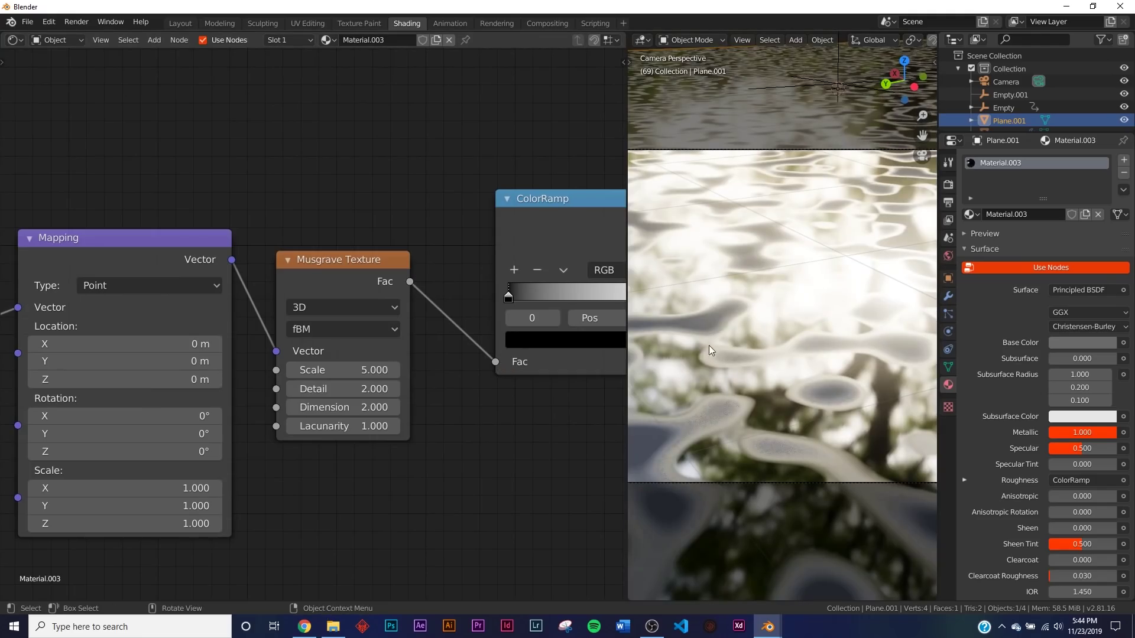
click(354, 368)
key(Return)
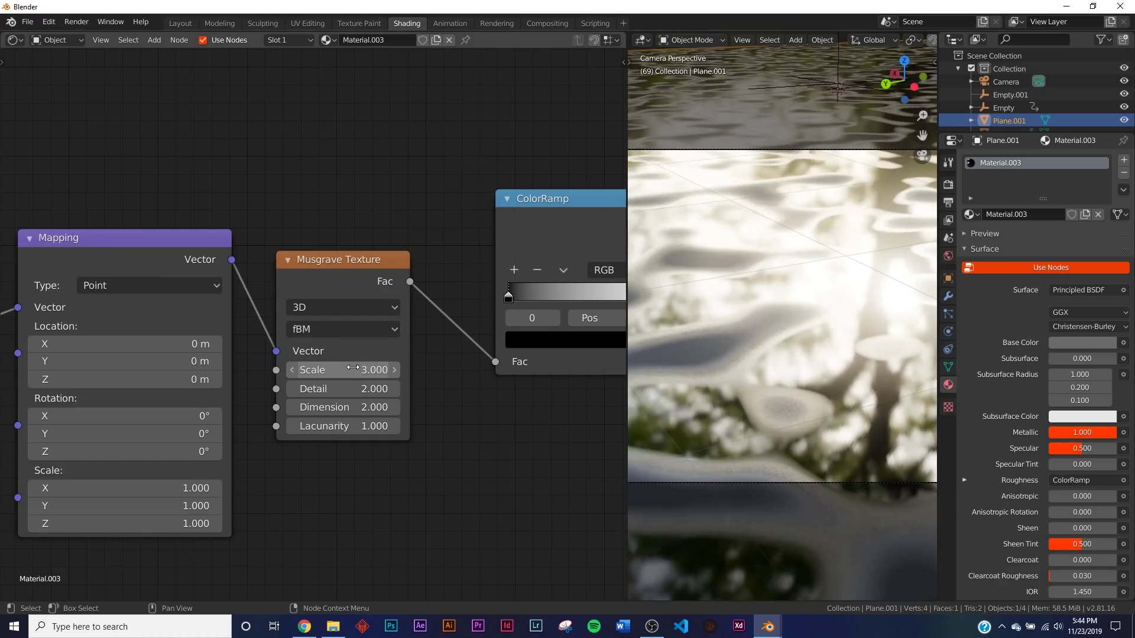
Set the Musgrave Texture's scale to 4, detail to 16, dimension to 0 and lacunarity to 1.3
click(353, 367)
text(4)
key(Return)
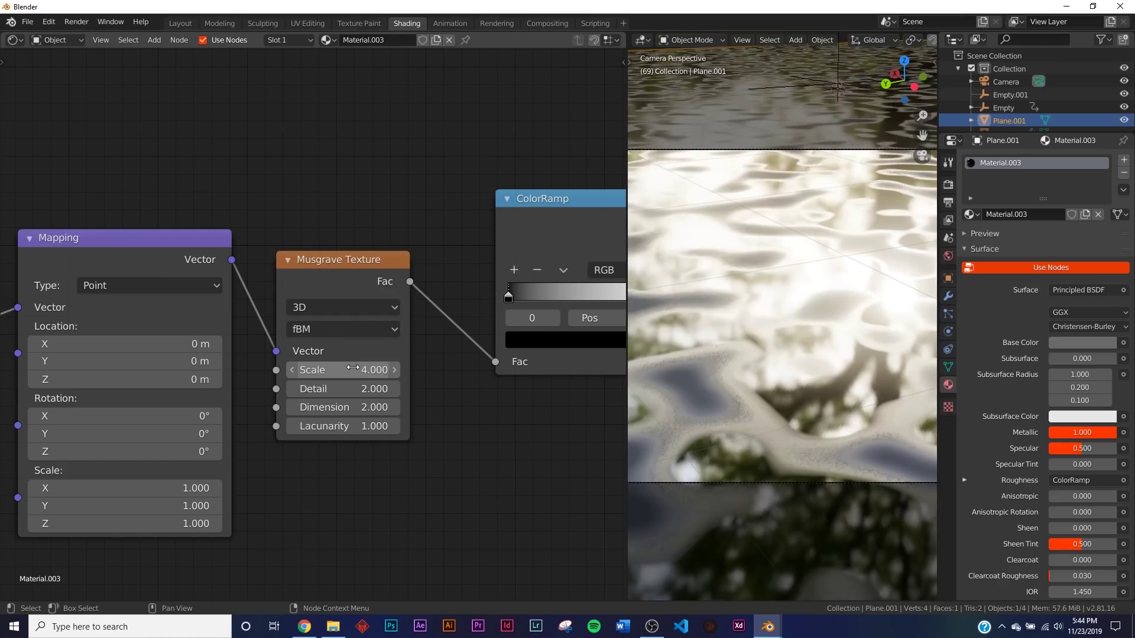
click(356, 388)
text(16)
key(Return)
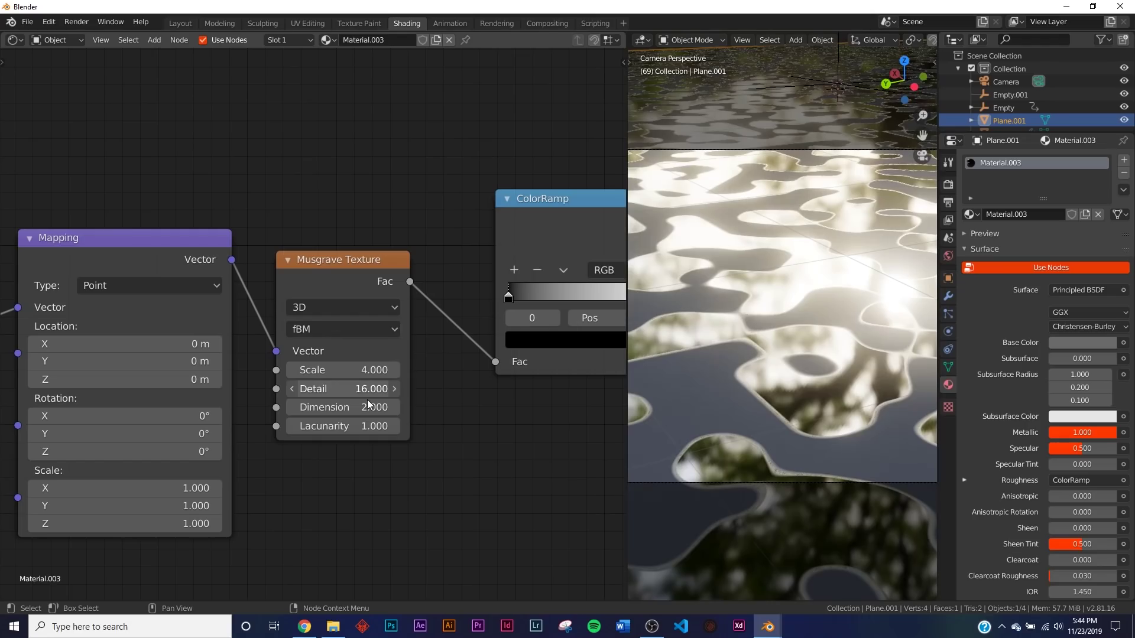
click(346, 407)
text(0)
key(Return)
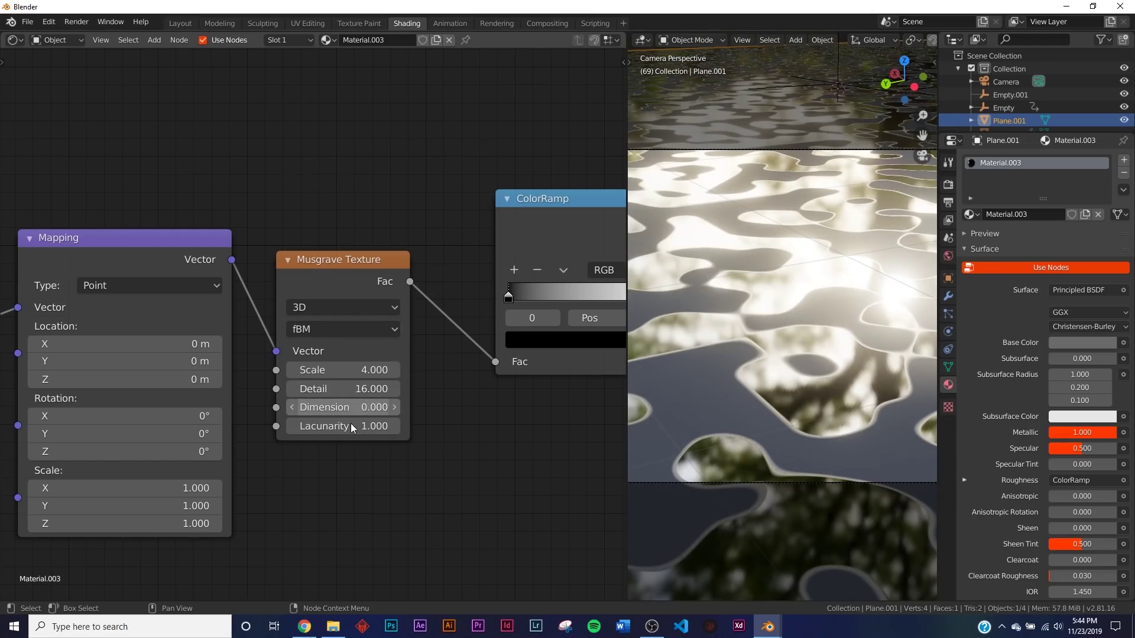
click(353, 428)
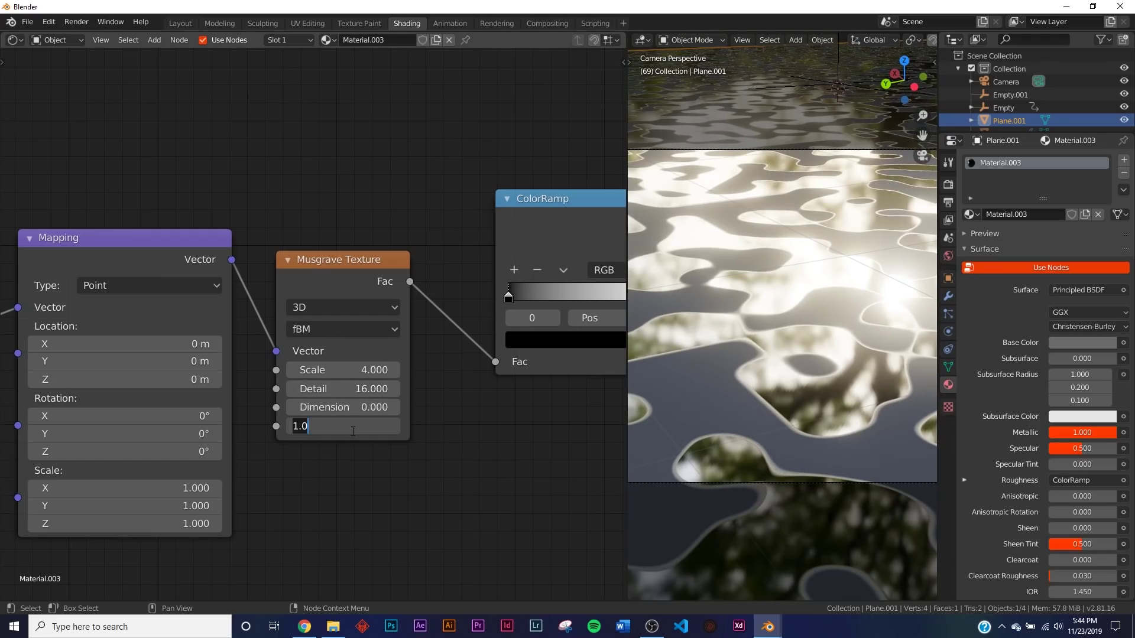
key(Return)
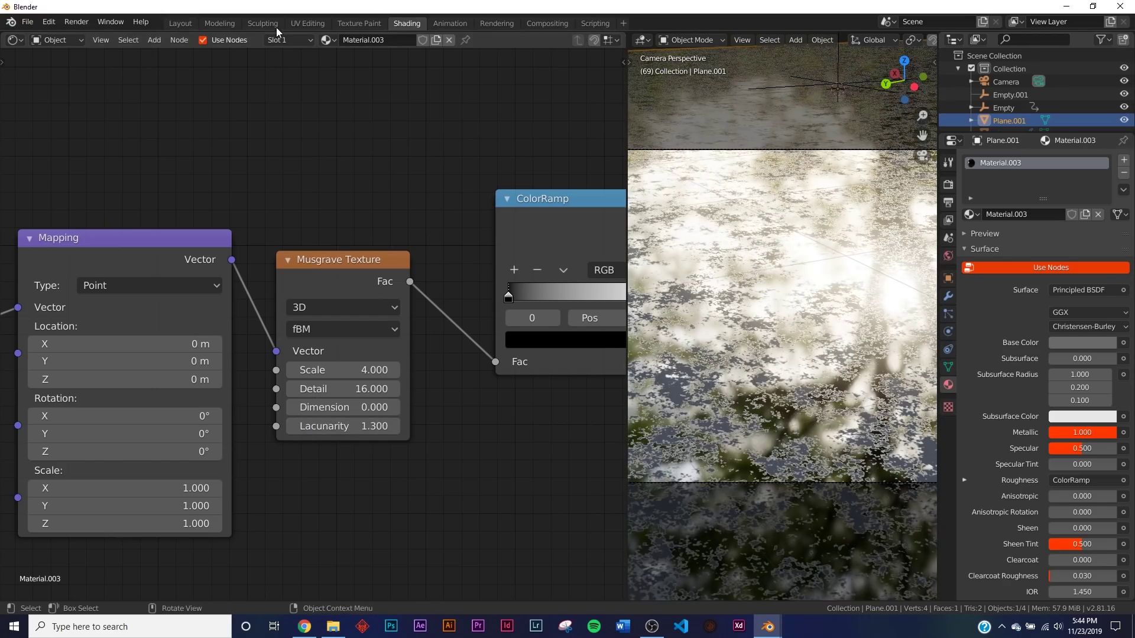
Return to the Layout workspace, unhide the line plane and preview the scene in Rendered shading
click(188, 24)
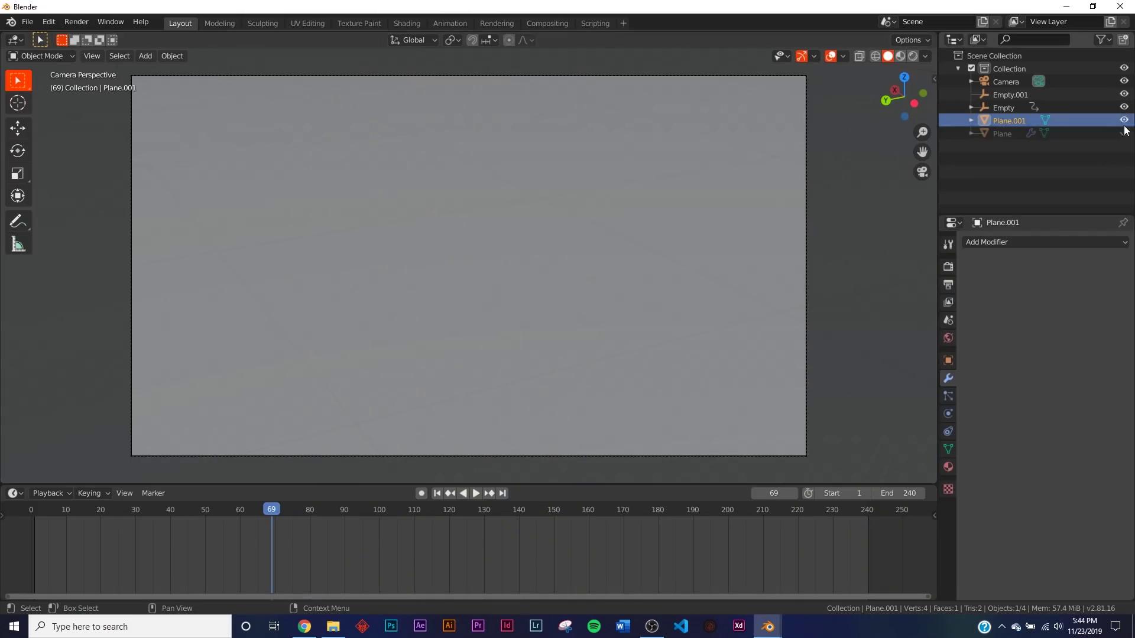
key(z)
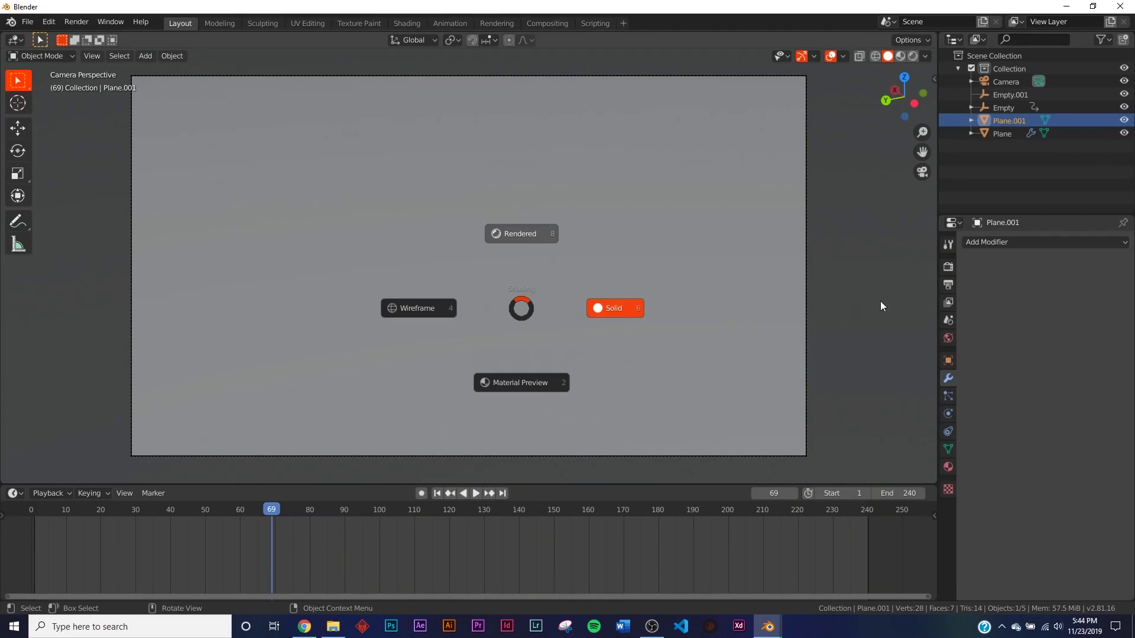
key(8)
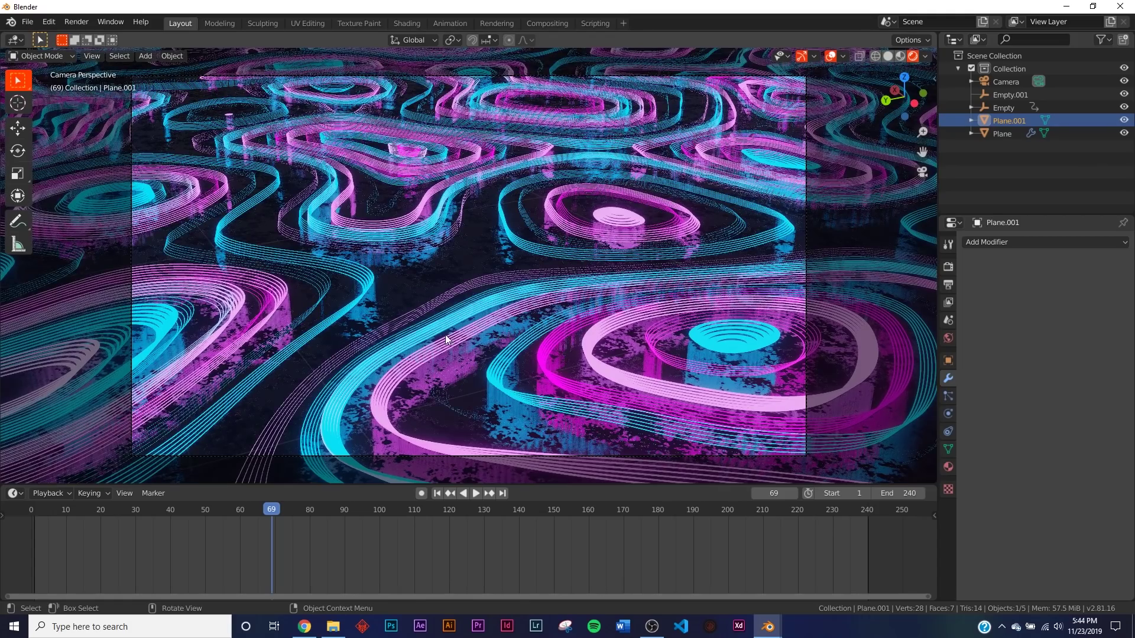
Switch the viewport to Solid shading and add a Plain Axes empty at the scene origin
key(z)
mouse_move(686, 333)
middle_down()
mouse_move(572, 302)
mouse_move(552, 272)
mouse_move(495, 268)
mouse_move(499, 184)
mouse_move(474, 131)
middle_up()
scroll(571, 303, down, 6)
key(shift+a)
mouse_move(474, 131)
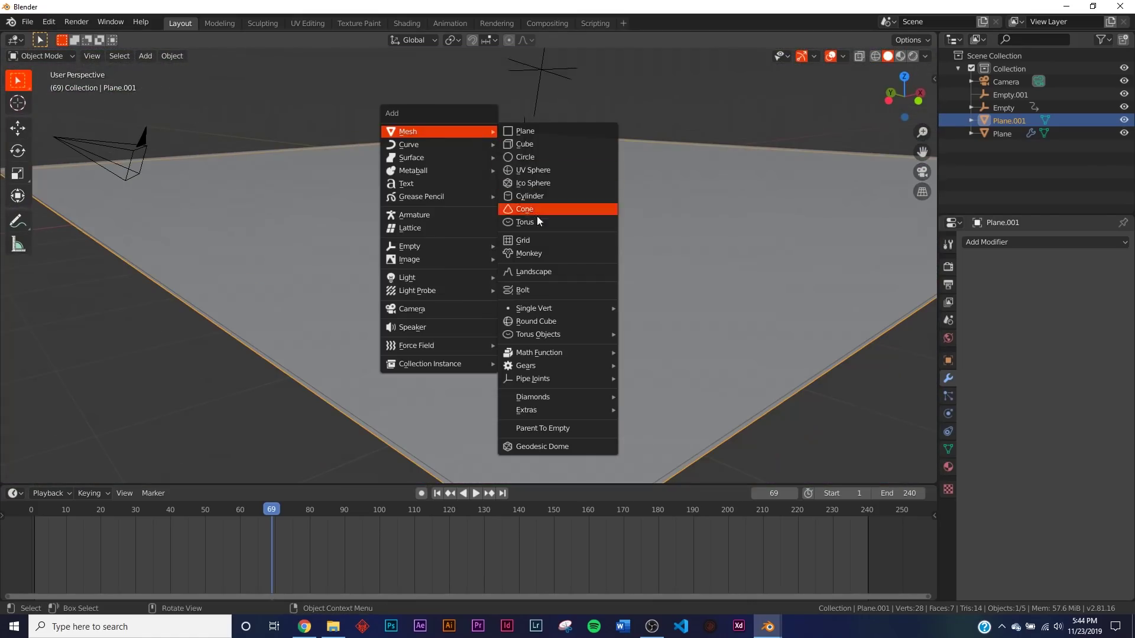
mouse_move(473, 247)
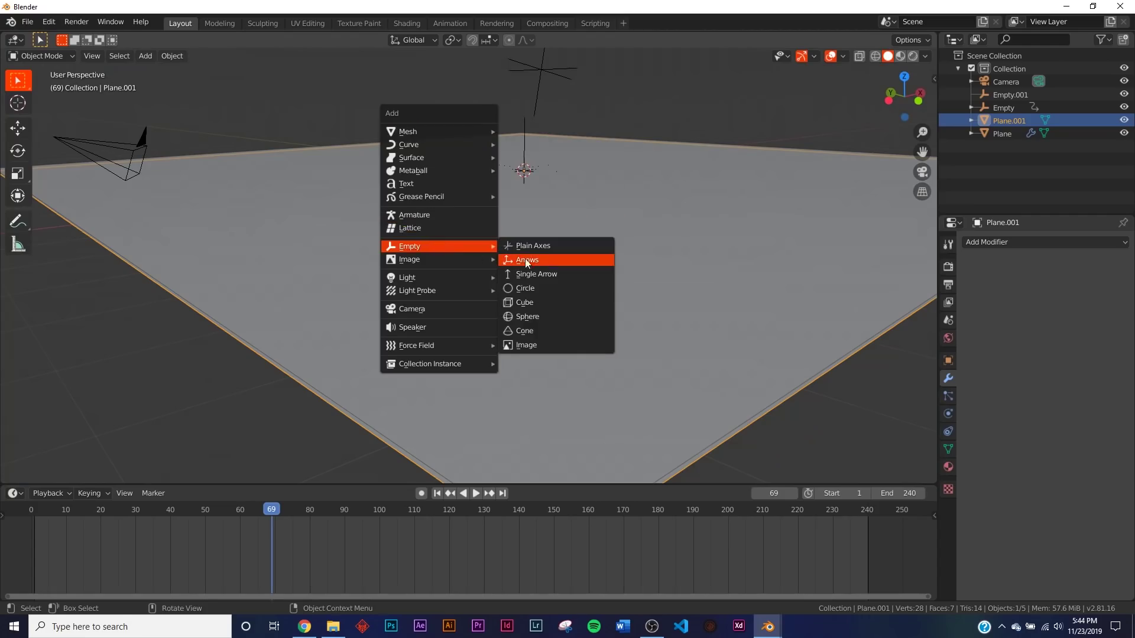
click(547, 253)
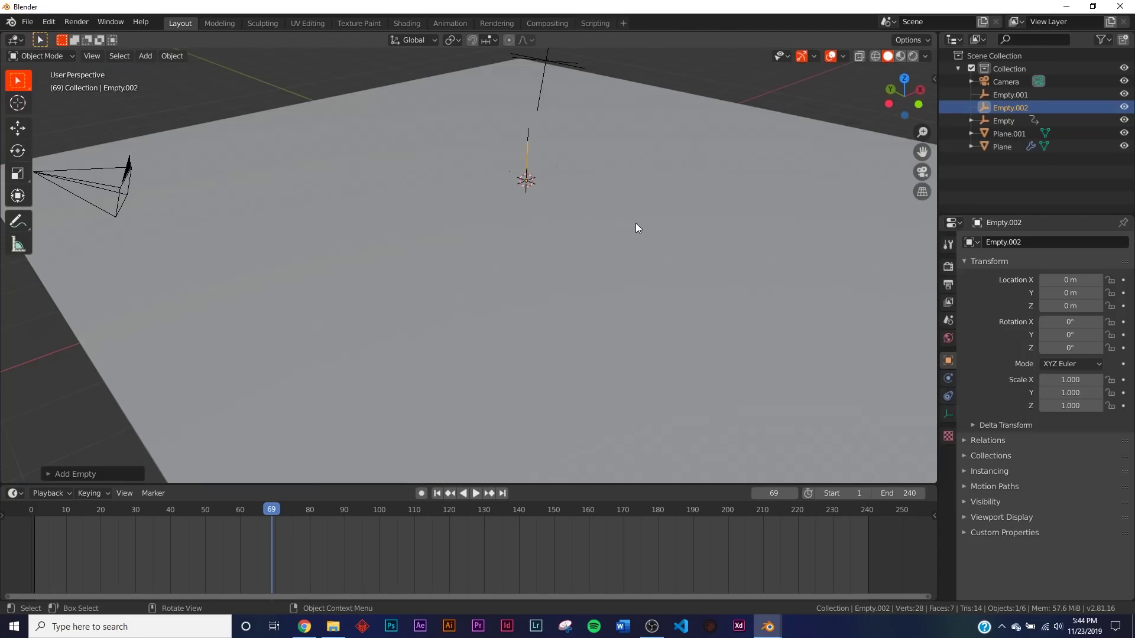
Move the new empty in front of the camera near the frame's centre, to about X -5.56 m, Y 3.43 m, Z -0.09 m
click(18, 127)
drag(562, 171, 192, 176)
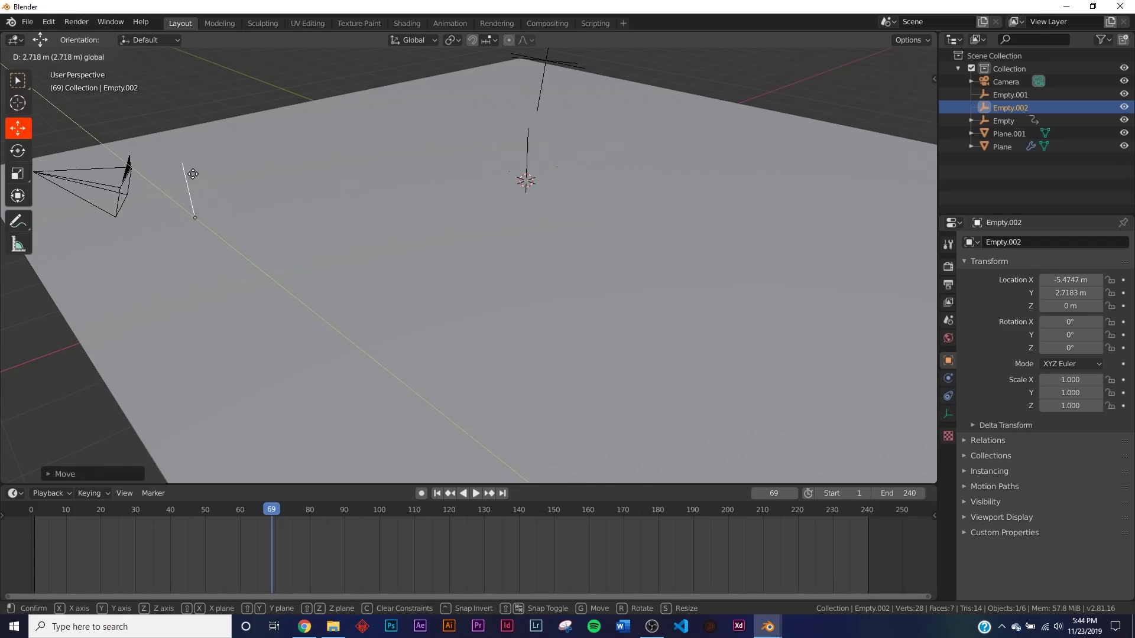
click(194, 177)
key(KP_0)
key(g)
key(y)
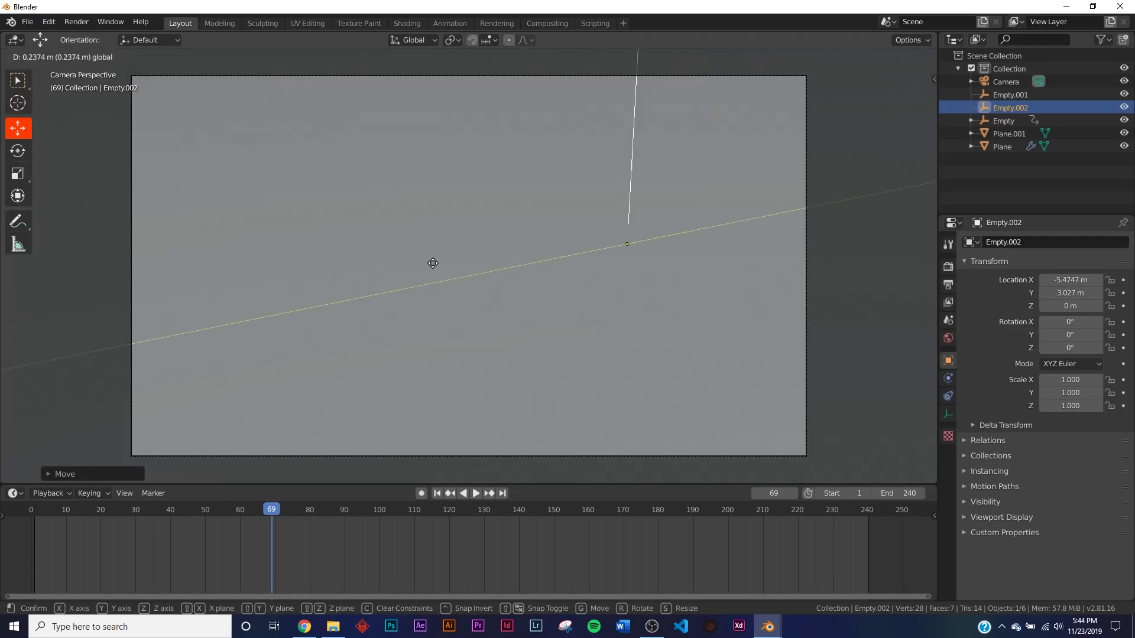
click(434, 269)
key(g)
click(481, 298)
middle_drag(482, 299, 637, 322)
key(KP_0)
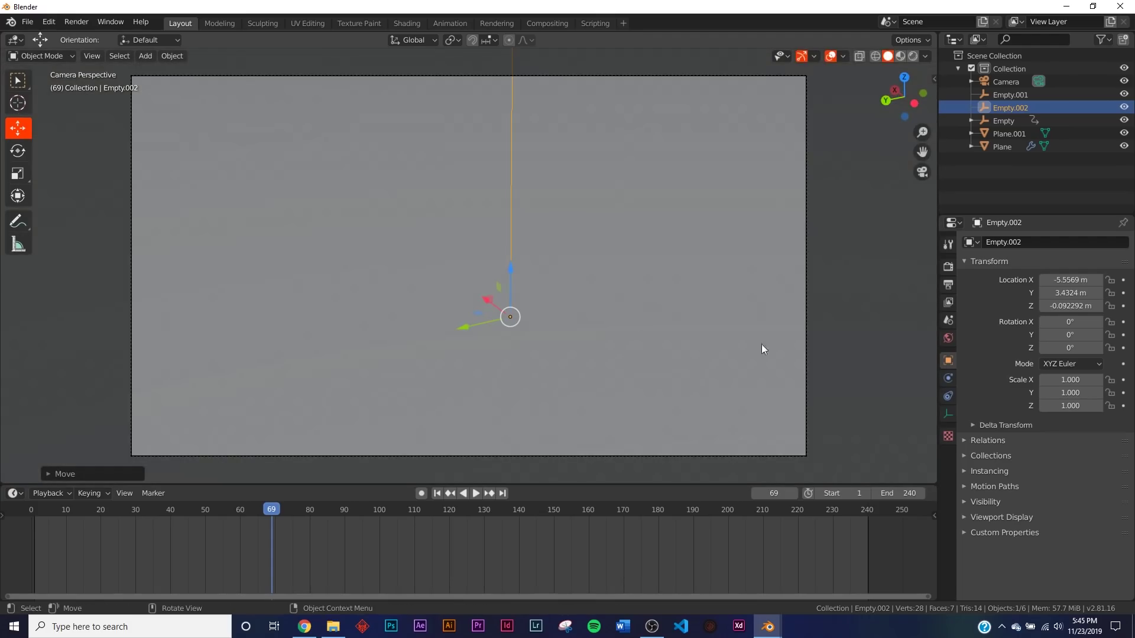
Enable Depth of Field on the camera and set Empty.002 as its focus object
click(1008, 83)
click(948, 413)
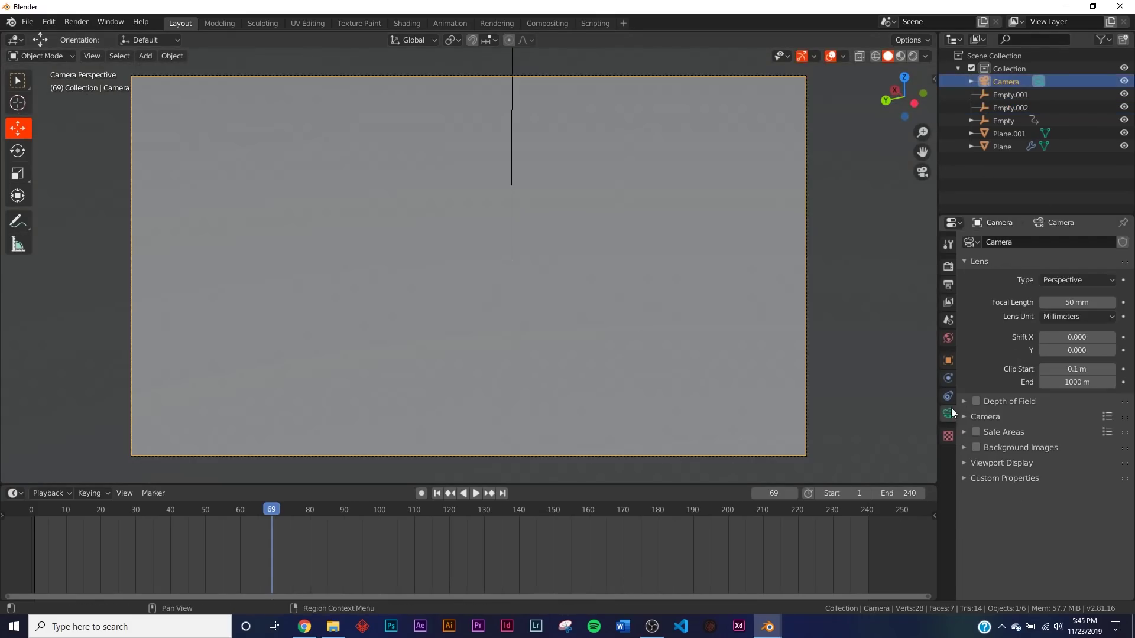
click(981, 402)
click(1011, 403)
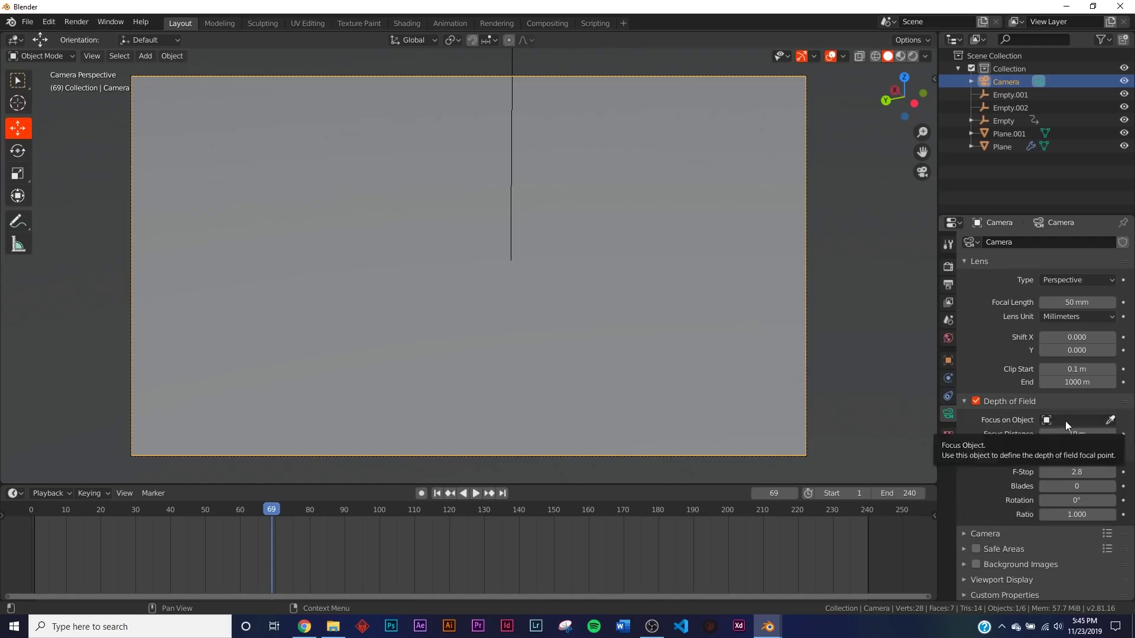
click(1065, 420)
click(1028, 478)
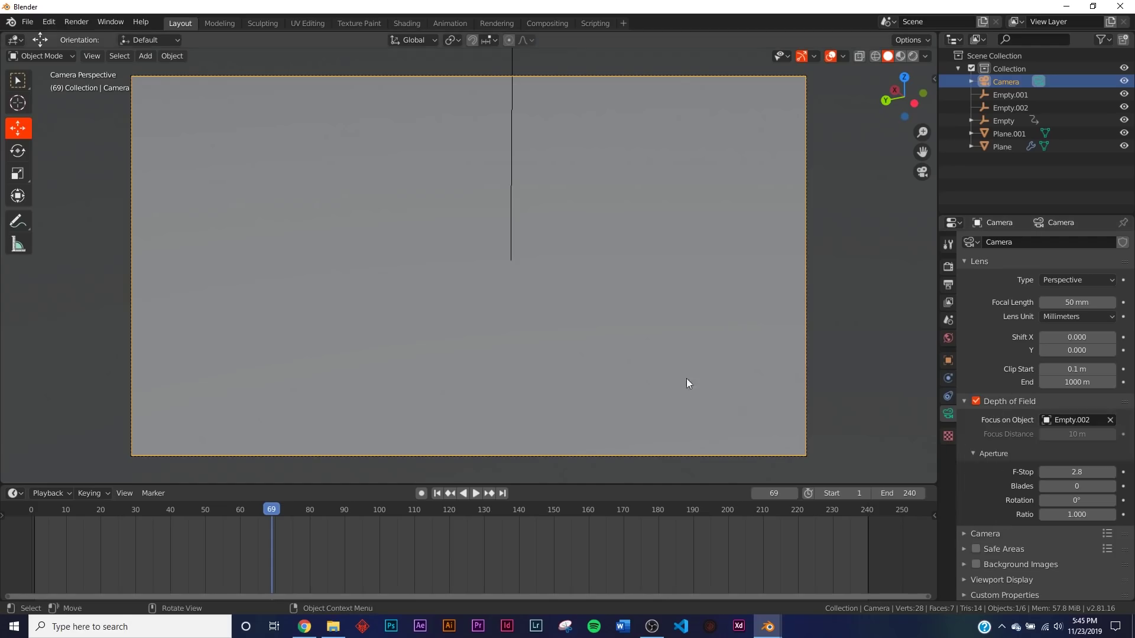
Set the camera's depth-of-field F-Stop to 1.8, checking the blur in Rendered shading
key(z)
key(8)
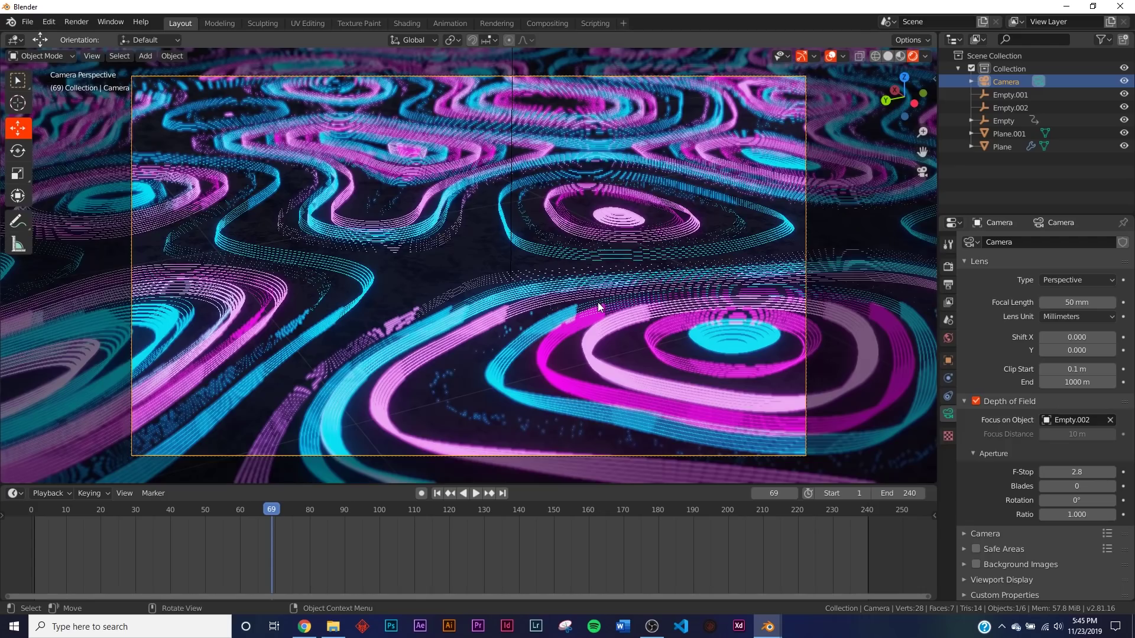
key(z)
key(6)
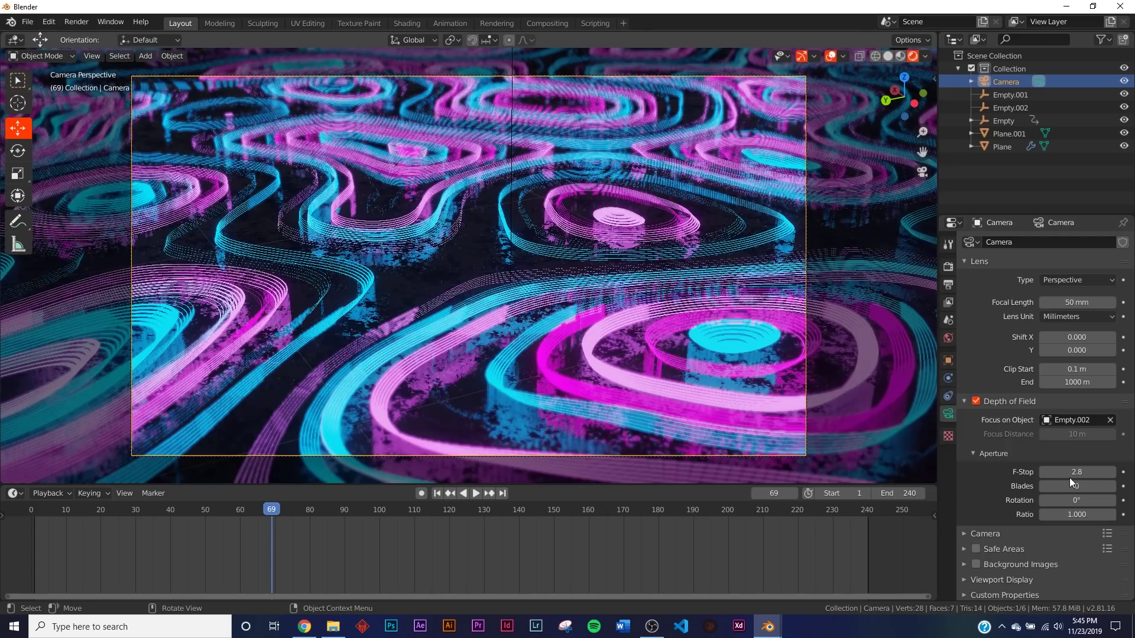
click(1076, 475)
text(1.8)
key(Return)
key(z)
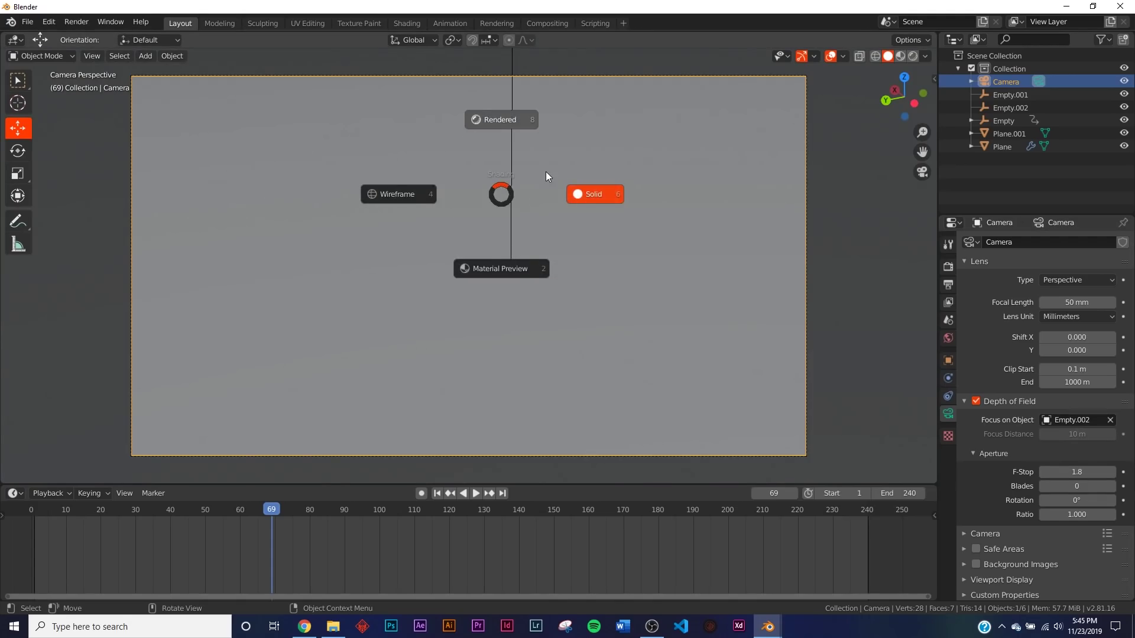
key(8)
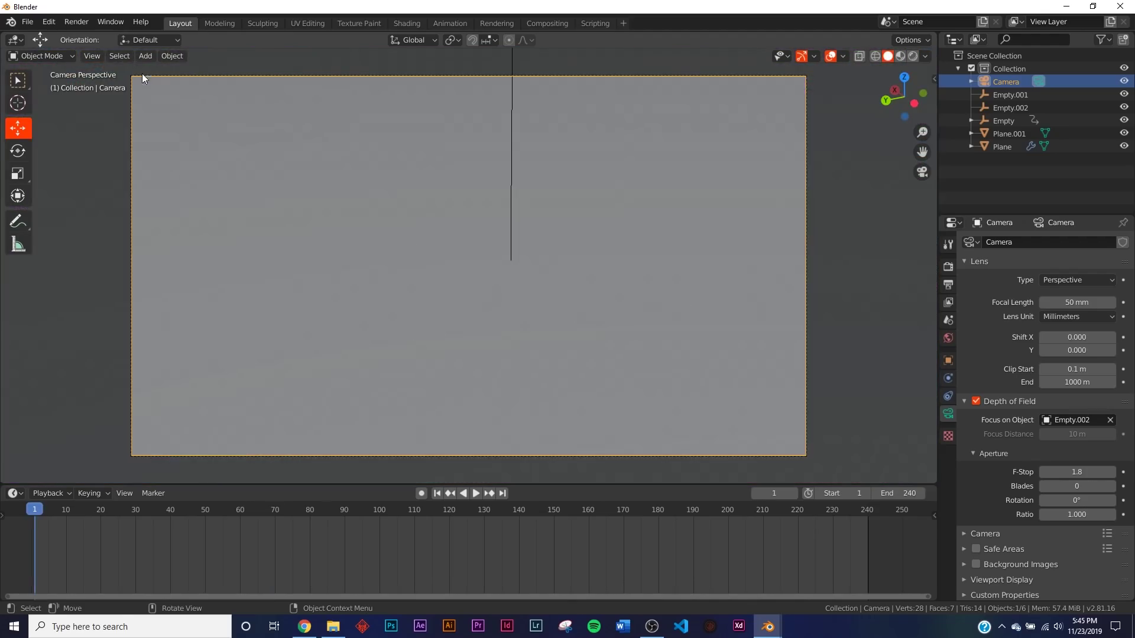
Save the project to the Desktop as looping.blend
click(27, 23)
click(72, 116)
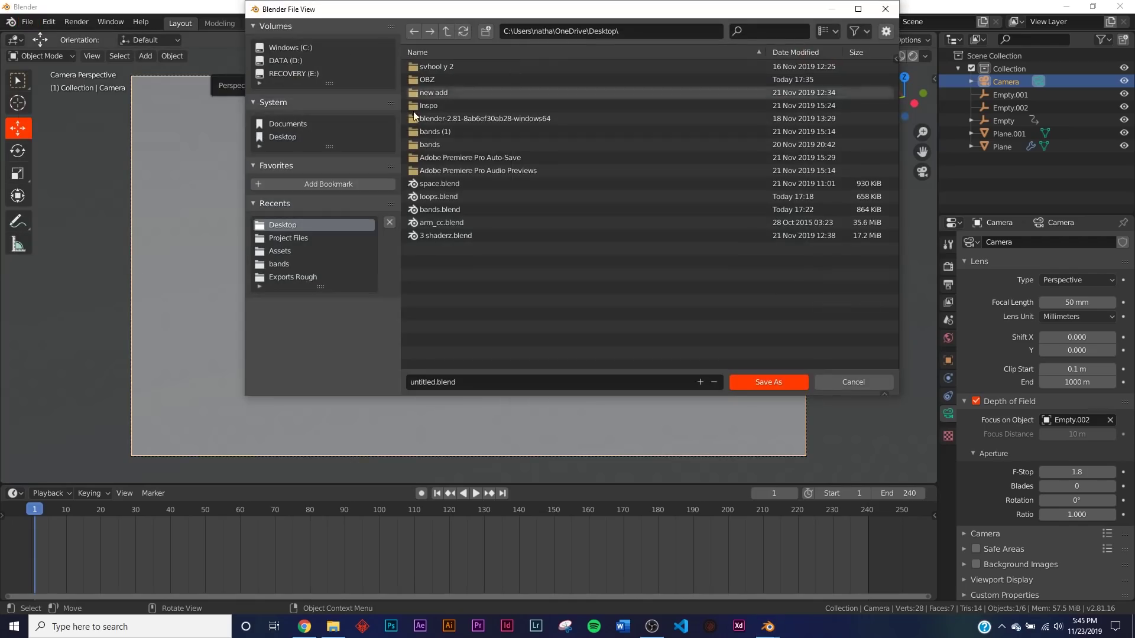
click(539, 381)
text(lo)
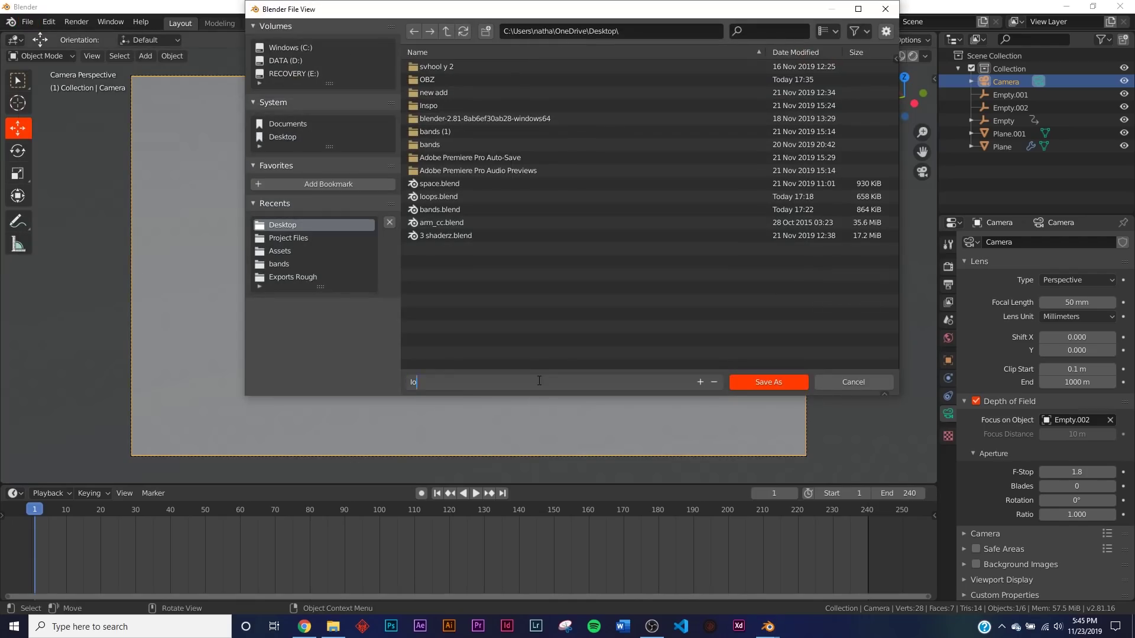
text(oping)
key(Return)
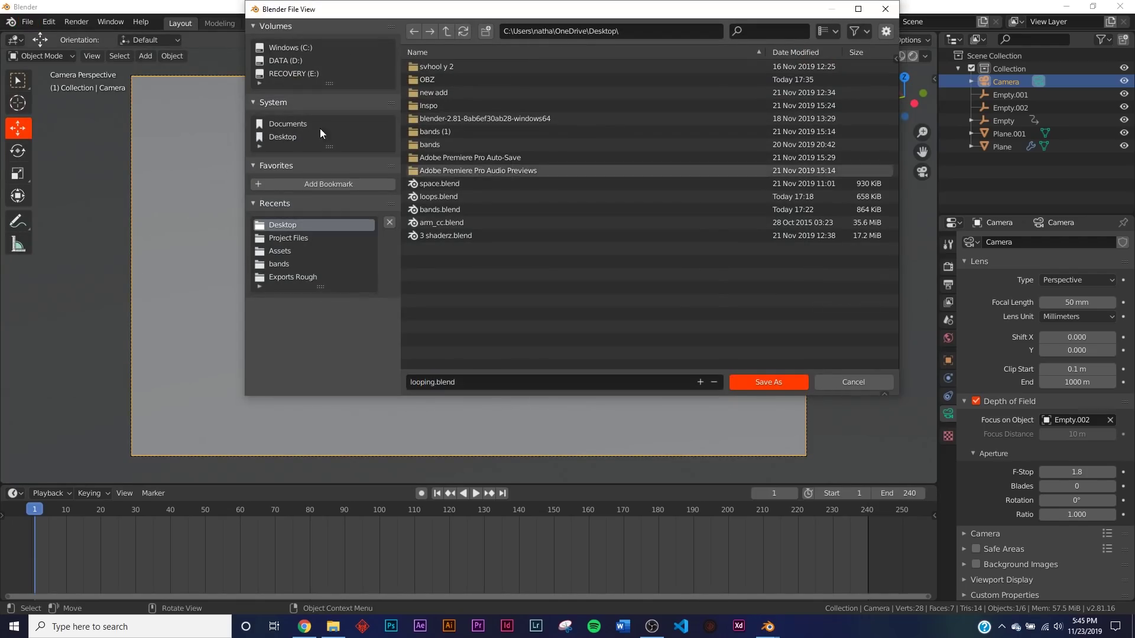
click(788, 382)
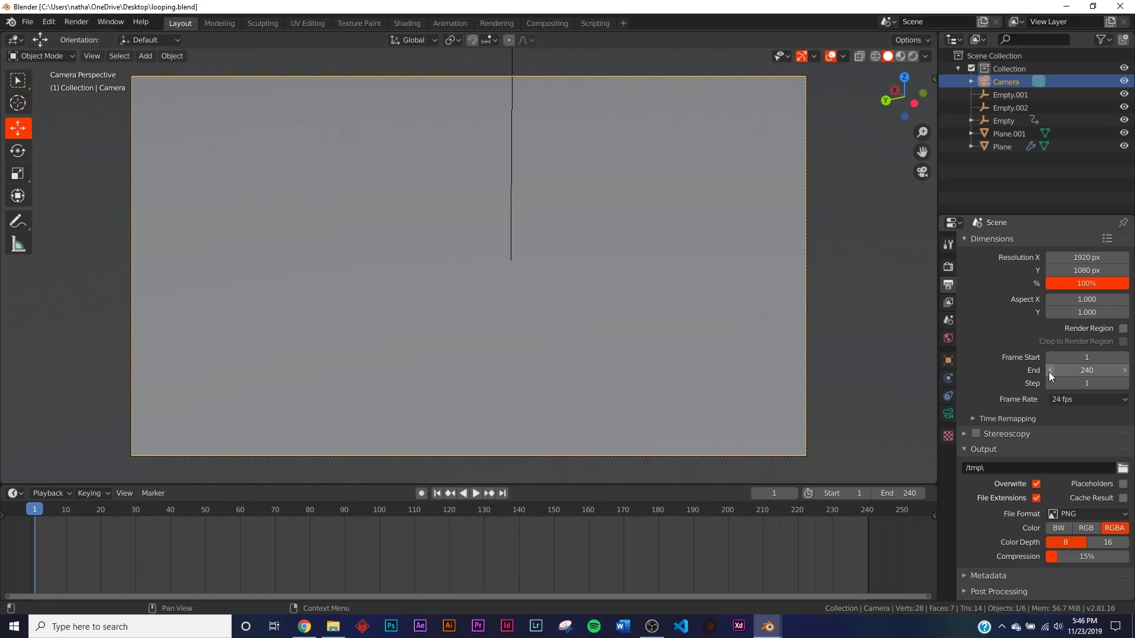
Check the output file format, and switch to the File Manager of the Concierge Render website in the browser
click(1081, 514)
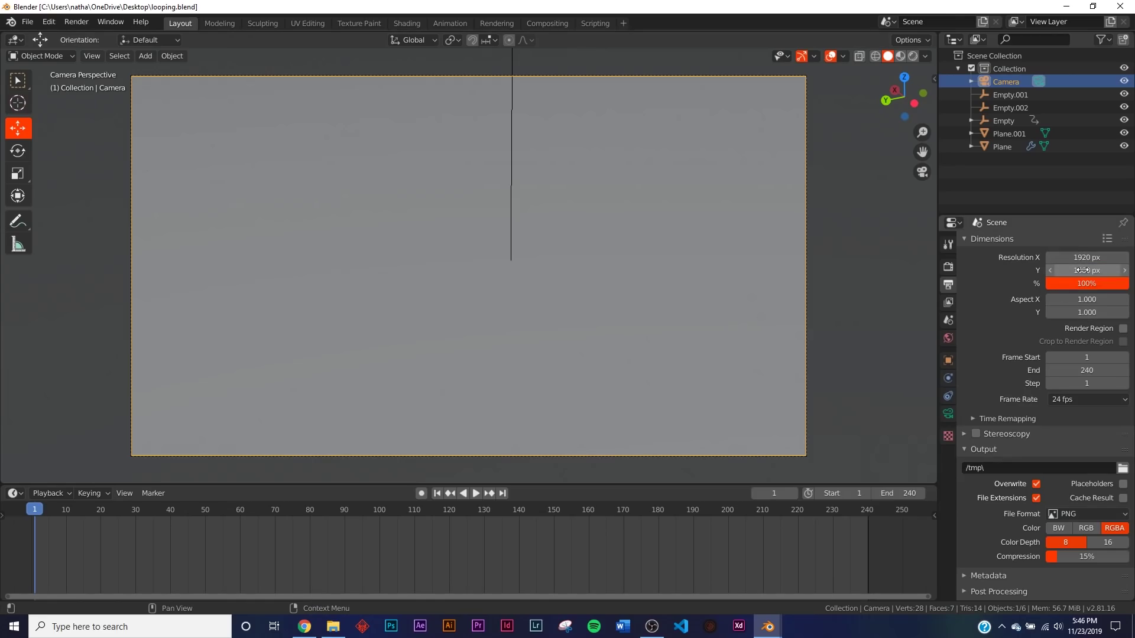
click(1062, 7)
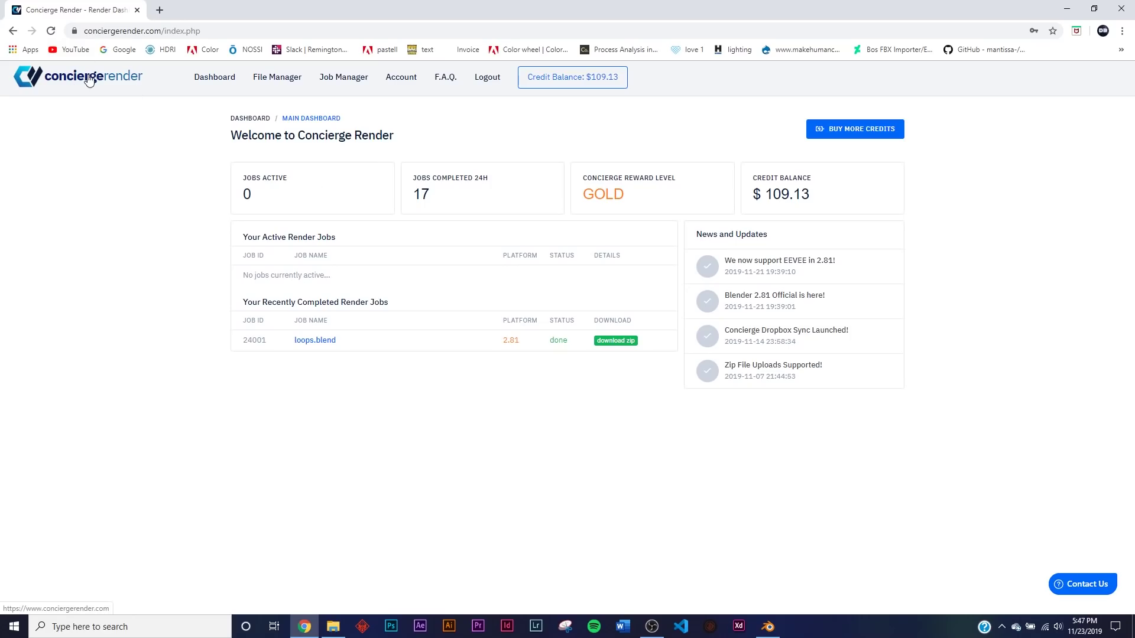
click(282, 82)
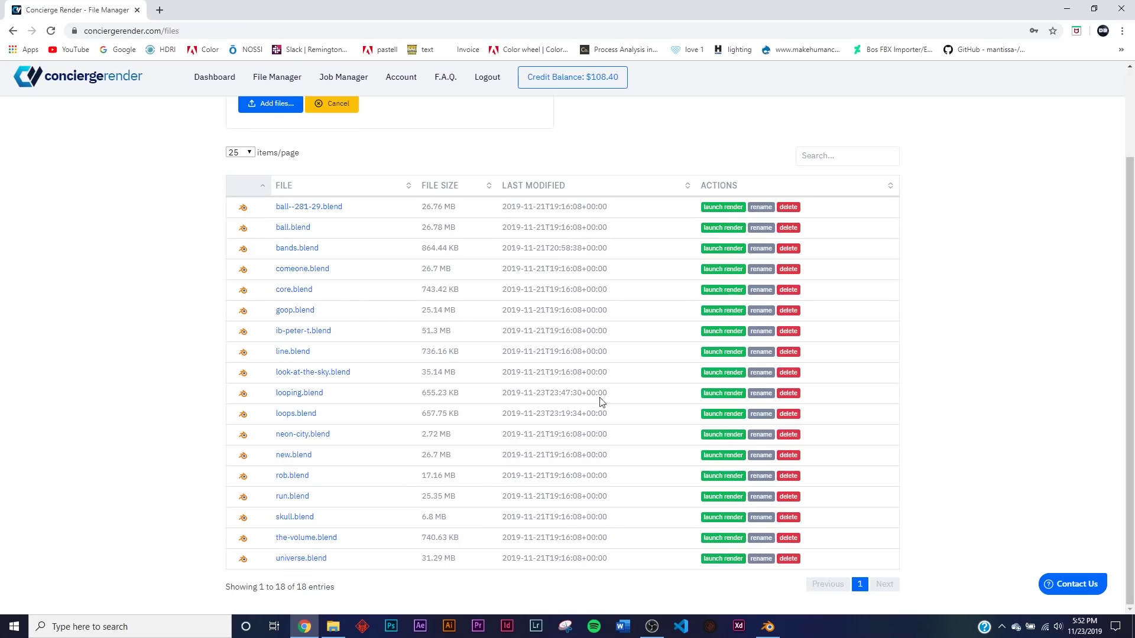
Open the render settings for looping.blend and choose Blender 2.81, the Eevee engine and the Animation render type
click(701, 393)
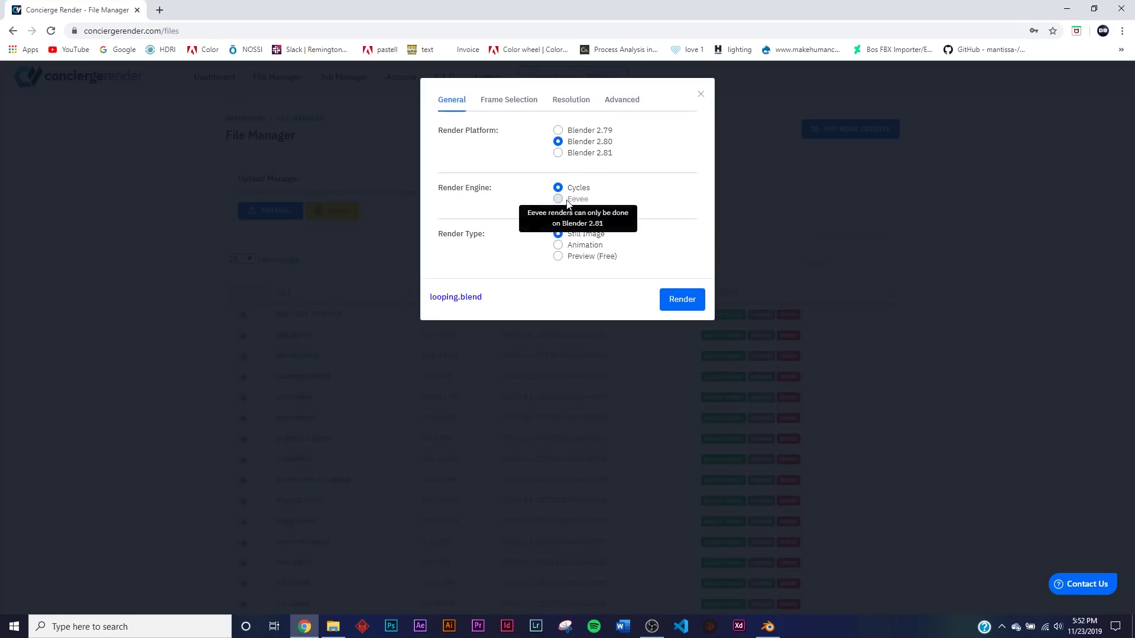
click(558, 153)
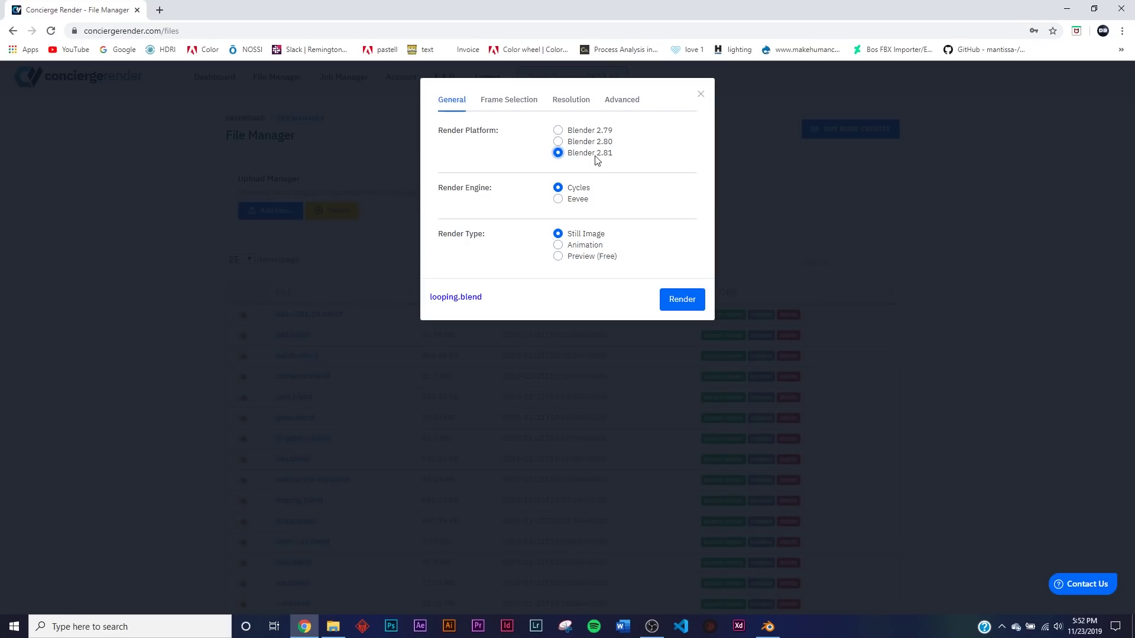
click(558, 200)
click(558, 245)
Set the render's frame range from 1 to 240 and submit the job
click(520, 109)
click(573, 134)
text(1)
click(584, 153)
text(240)
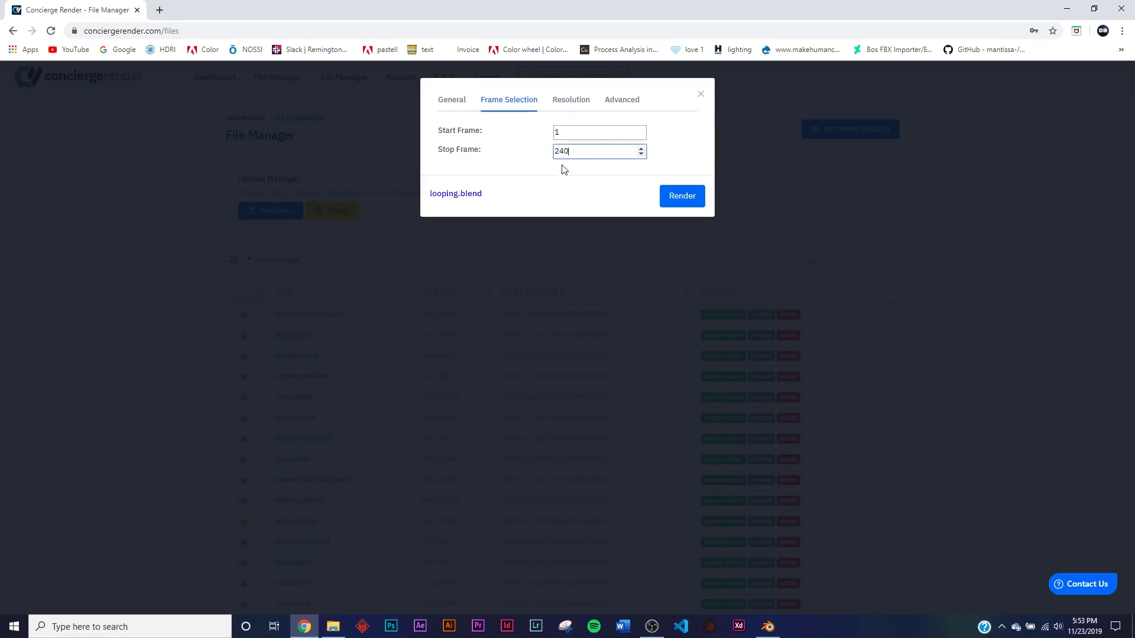
click(681, 200)
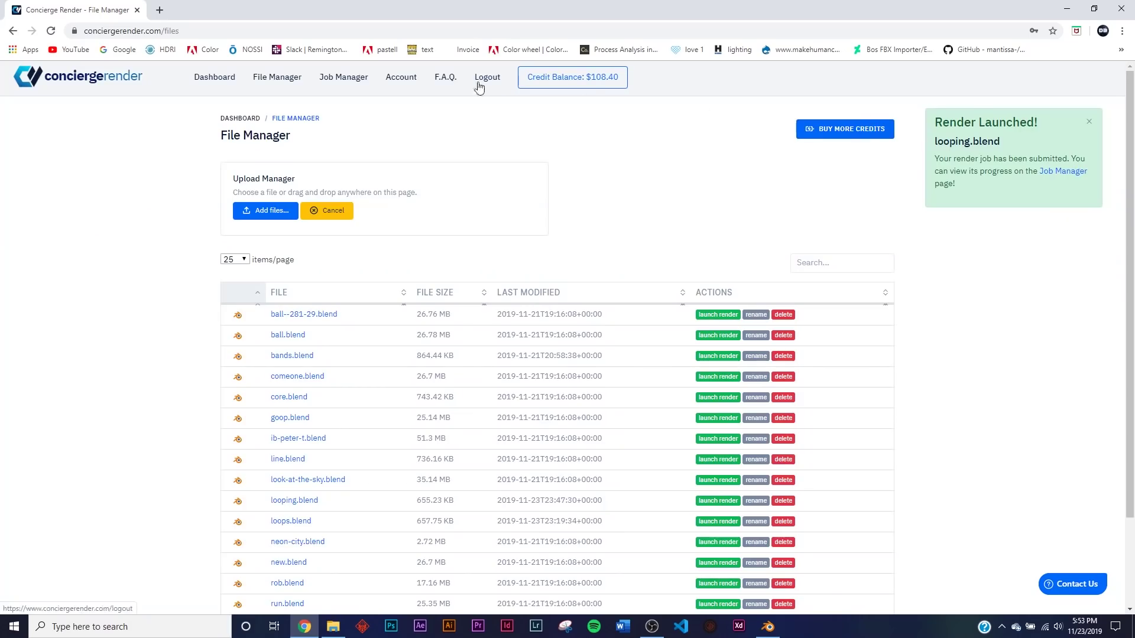
Open the details of the newest looping.blend job in the Job Manager
click(352, 84)
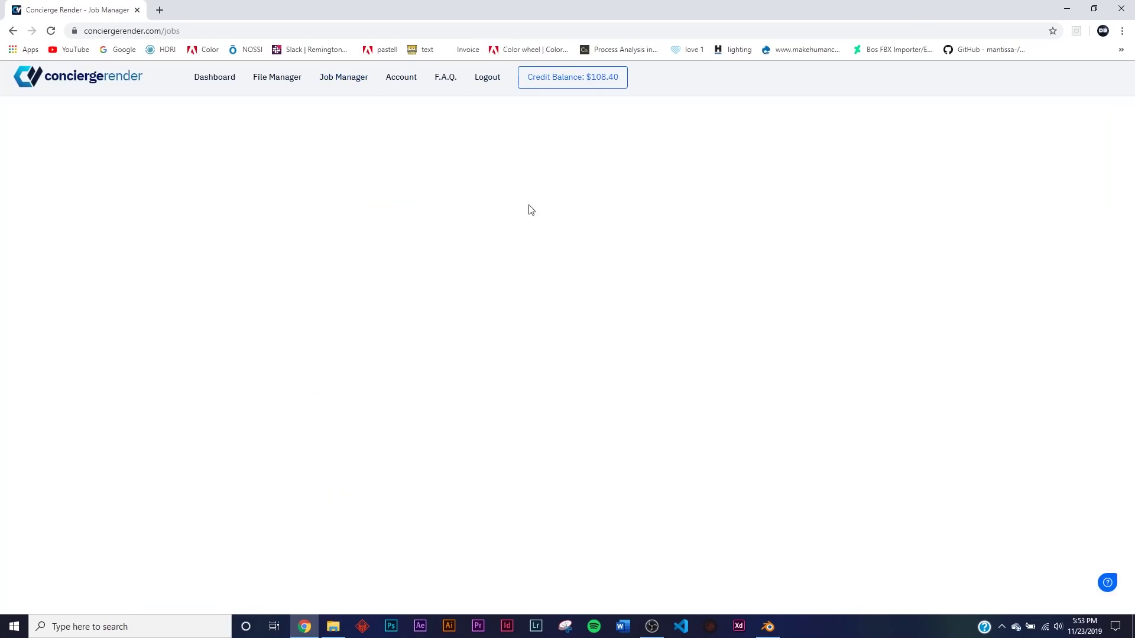
click(745, 225)
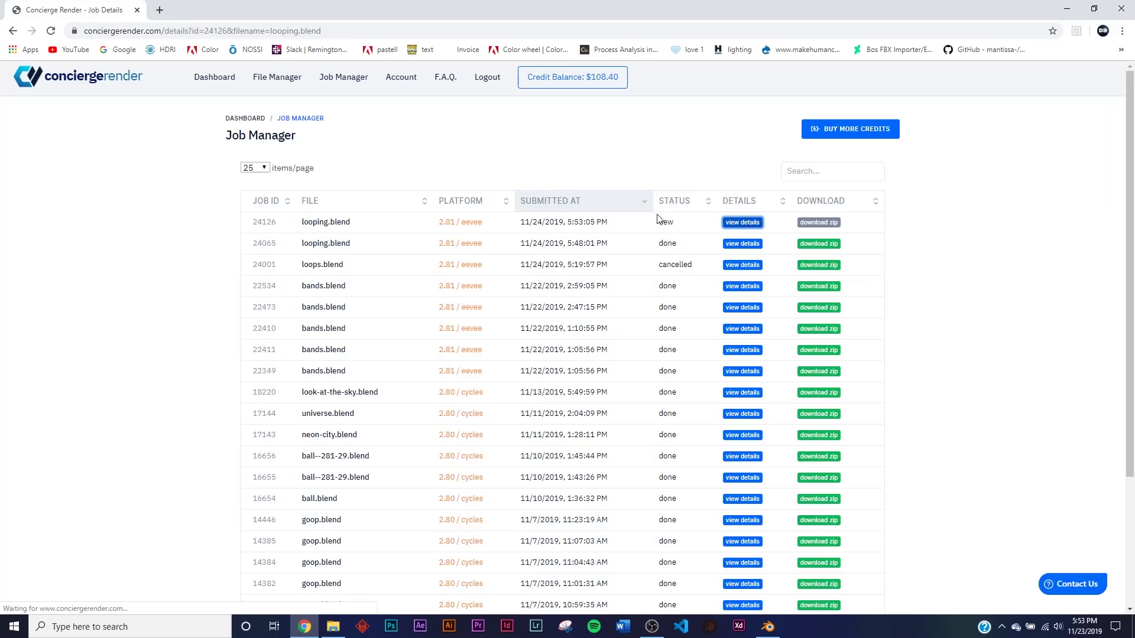